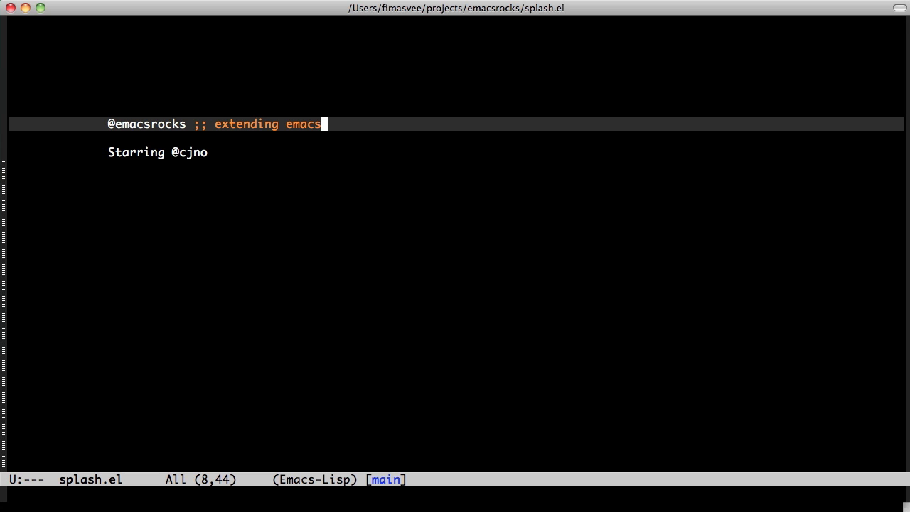
Switch to iTerm and change into the ~/.emacs.d/site-lisp directory
{"action": "key", "text": "super+Tab"}
{"action": "key", "text": "super+Tab"}
{"action": "key", "text": "super+Tab"}
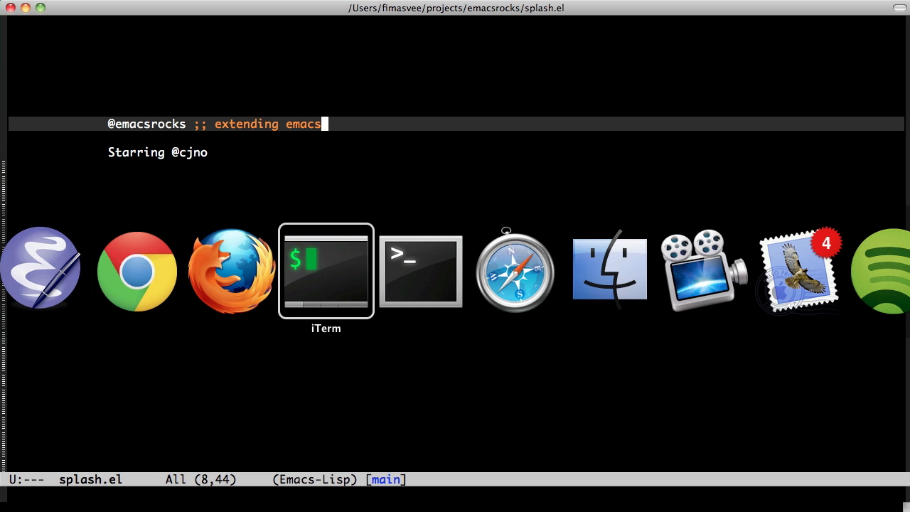
{"action": "type", "text": "cd ."}
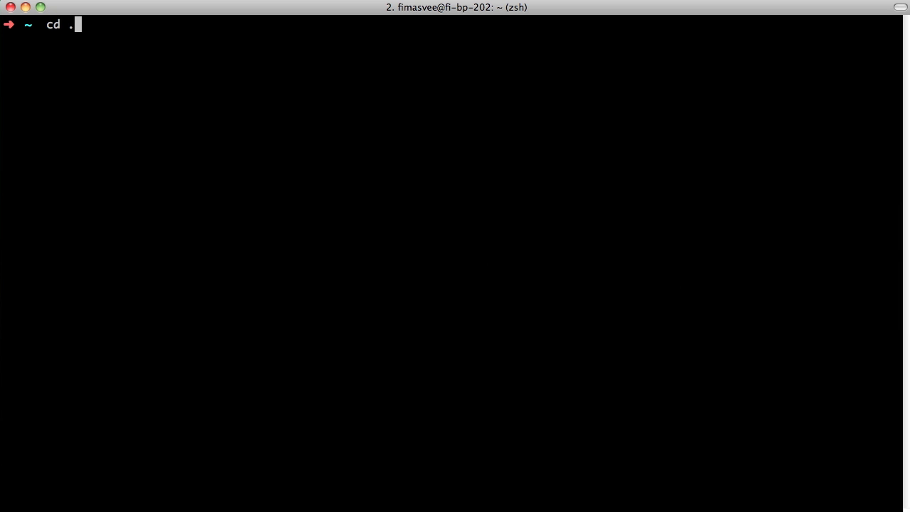
{"action": "type", "text": "ss"}
{"action": "key", "text": "BackSpace"}
{"action": "key", "text": "BackSpace"}
{"action": "type", "text": "em"}
{"action": "key", "text": "Tab"}
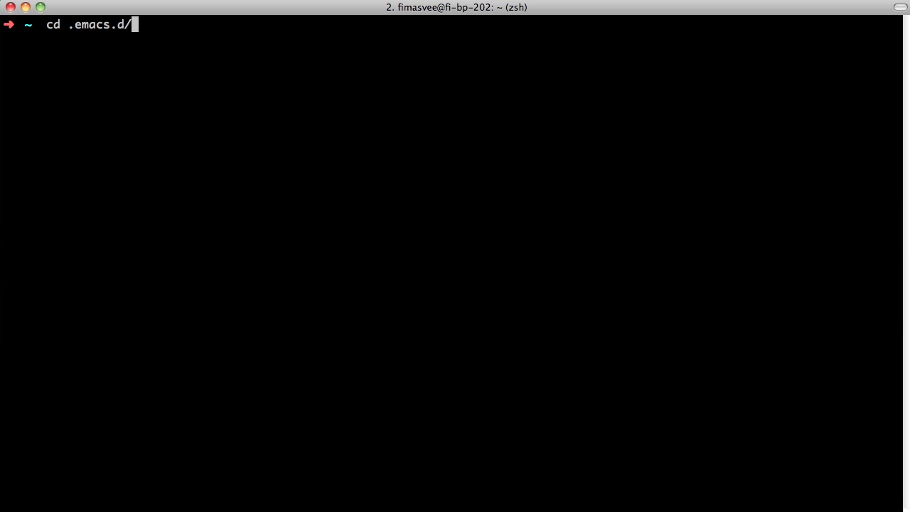
{"action": "type", "text": "s"}
{"action": "key", "text": "Tab"}
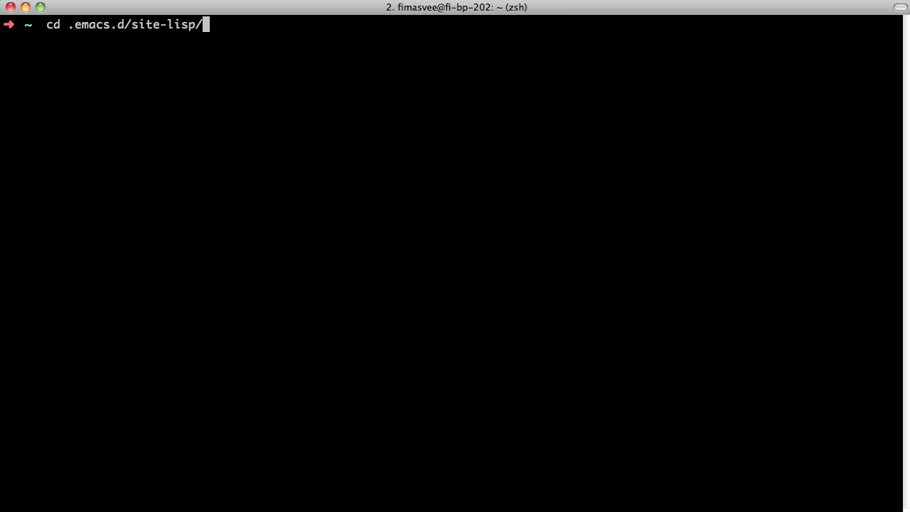
{"action": "key", "text": "Return"}
{"action": "type", "text": "mkdir"}
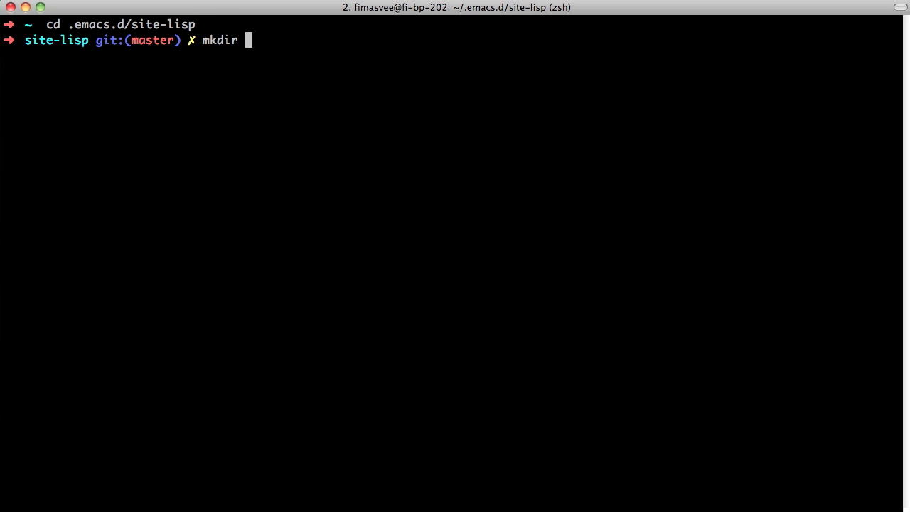
{"action": "type", "text": "buster-mode"}
Create the buster-mode folder, enter it, and initialise an empty Git repository
{"action": "key", "text": "Return"}
{"action": "type", "text": "cd"}
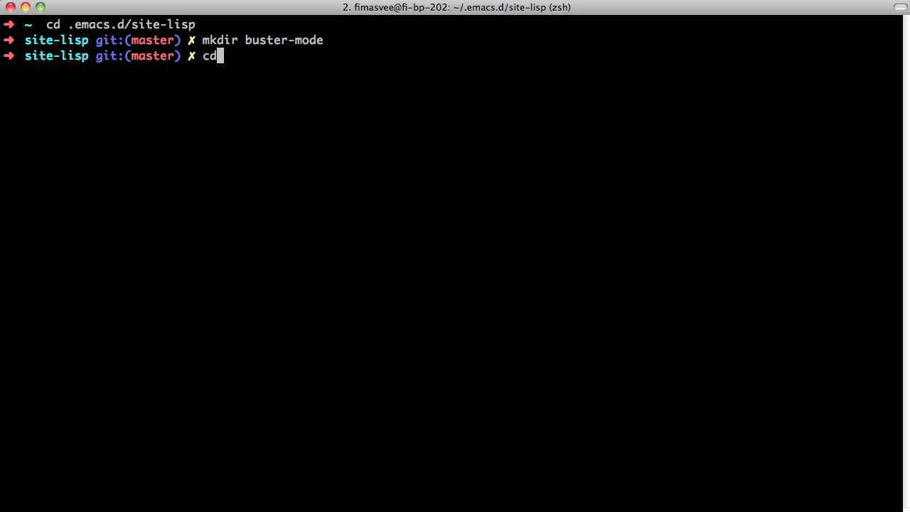
{"action": "type", "text": " buster-mode"}
{"action": "key", "text": "Return"}
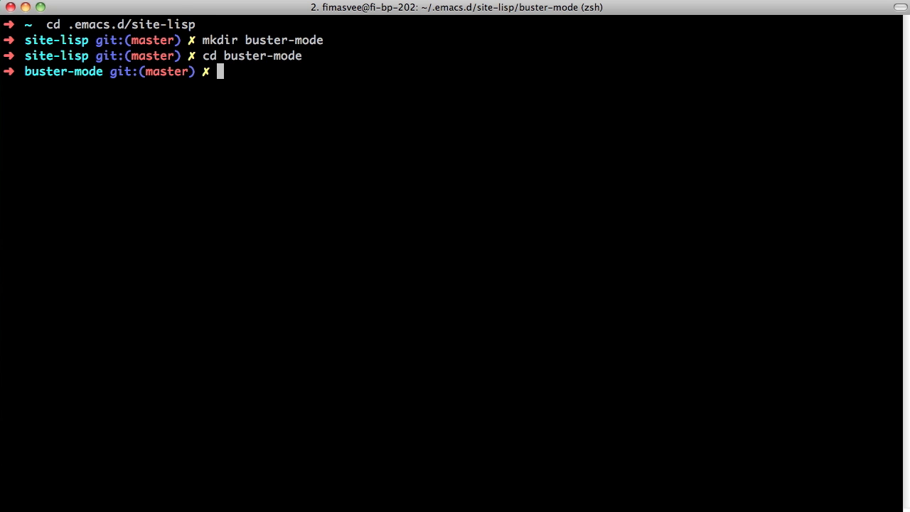
{"action": "type", "text": "git init"}
{"action": "key", "text": "Return"}
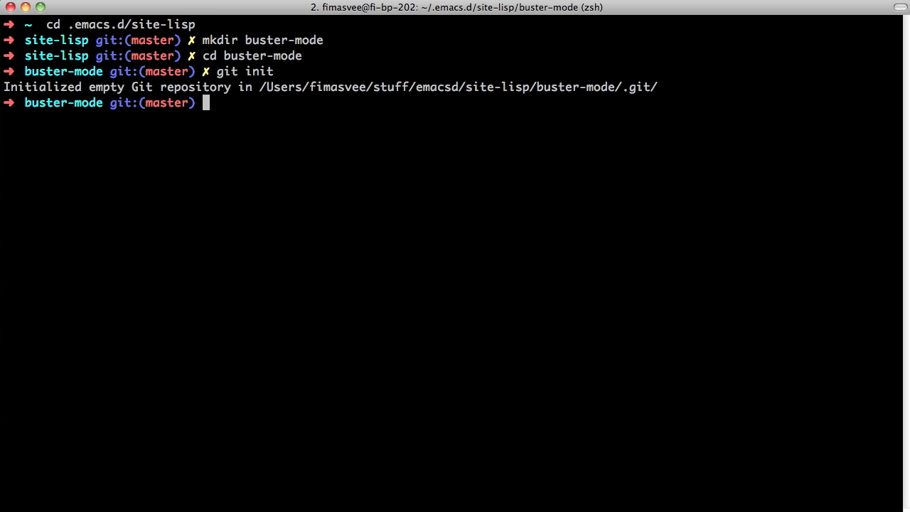
{"action": "type", "text": "e README"}
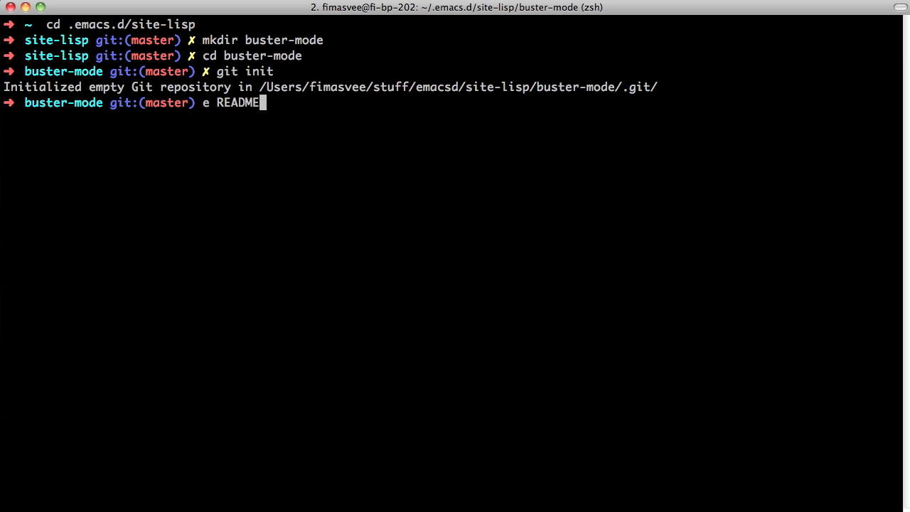
{"action": "type", "text": ".md"}
Create README.md with a '# buster-mode' title and a one-line description of development tests
{"action": "key", "text": "Return"}
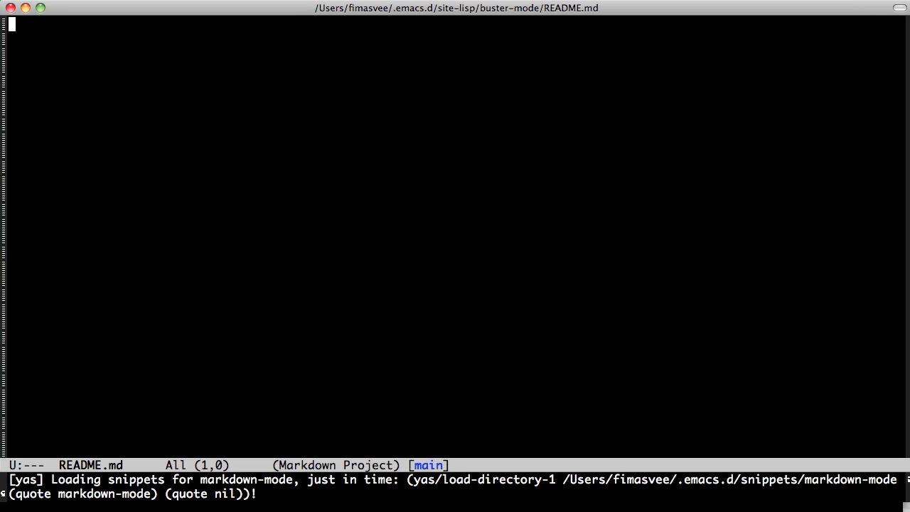
{"action": "type", "text": "# Buster."}
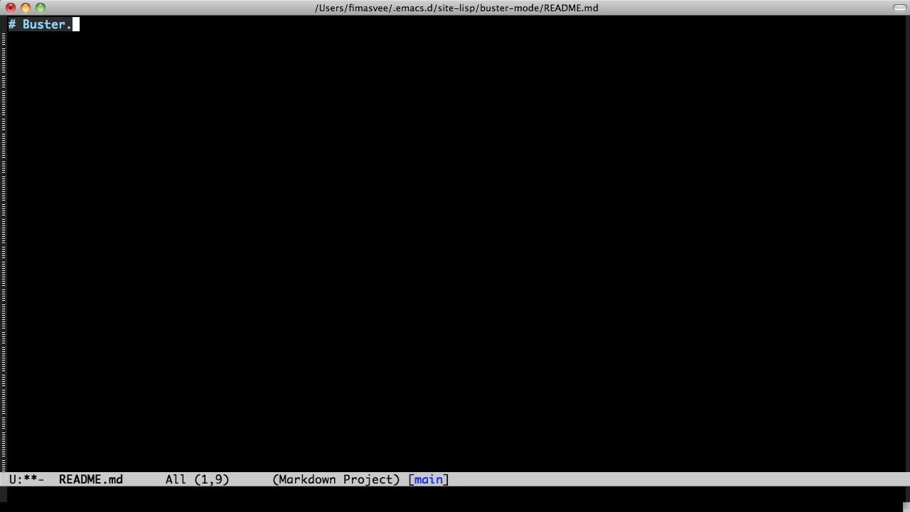
{"action": "key", "text": "BackSpace"}
{"action": "key", "text": "BackSpace"}
{"action": "key", "text": "BackSpace"}
{"action": "type", "text": "buster-mode"}
{"action": "key", "text": "Return"}
{"action": "key", "text": "Return"}
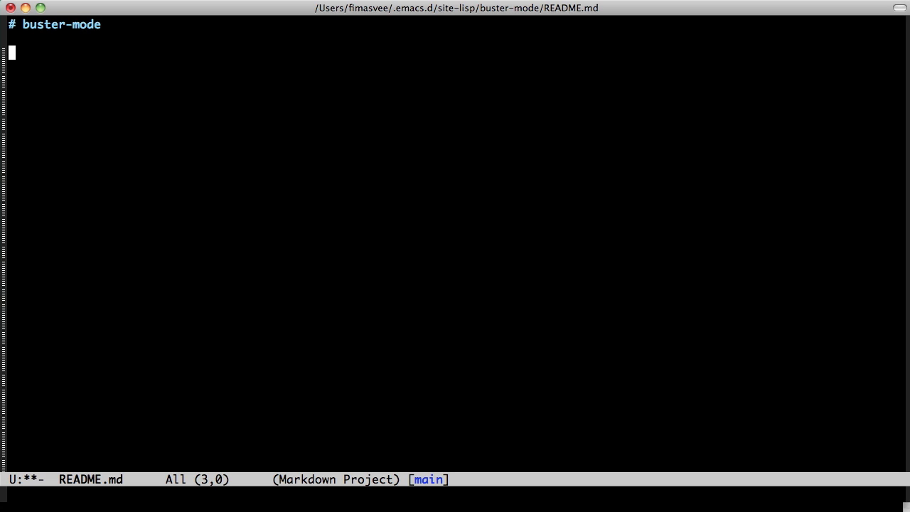
{"action": "type", "text": "B"}
{"action": "key", "text": "BackSpace"}
{"action": "type", "text": "buster-mode is a min"}
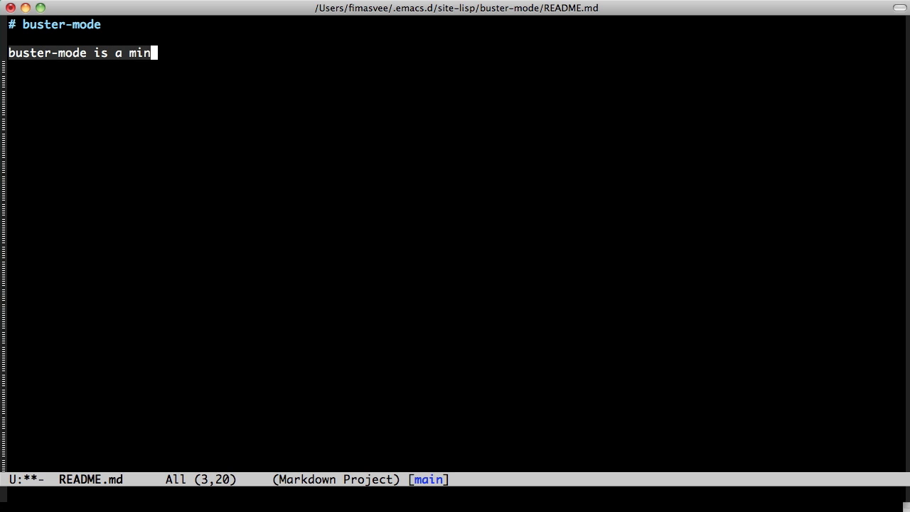
{"action": "type", "text": "or mode for emacs to "}
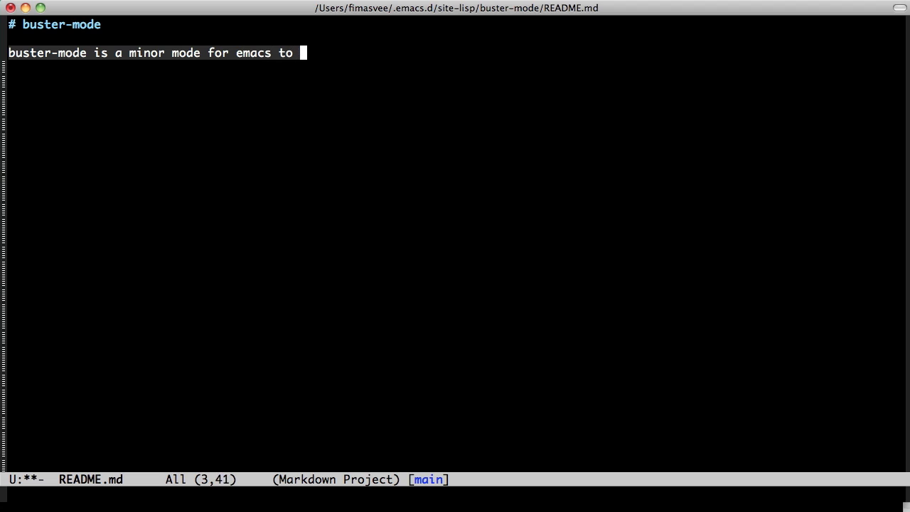
{"action": "type", "text": "speed up developent"}
{"action": "key", "text": "BackSpace"}
{"action": "key", "text": "BackSpace"}
{"action": "key", "text": "BackSpace"}
{"action": "type", "text": "men"}
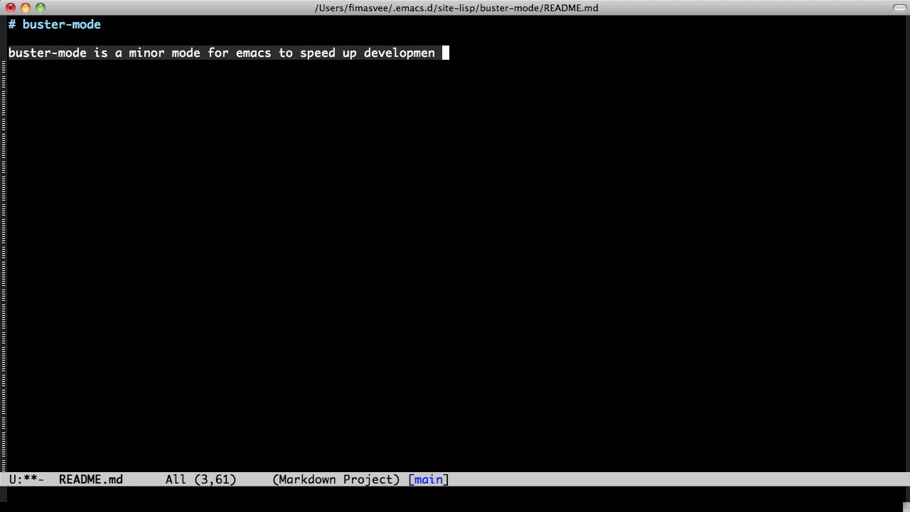
{"action": "type", "text": "t when writing tests "}
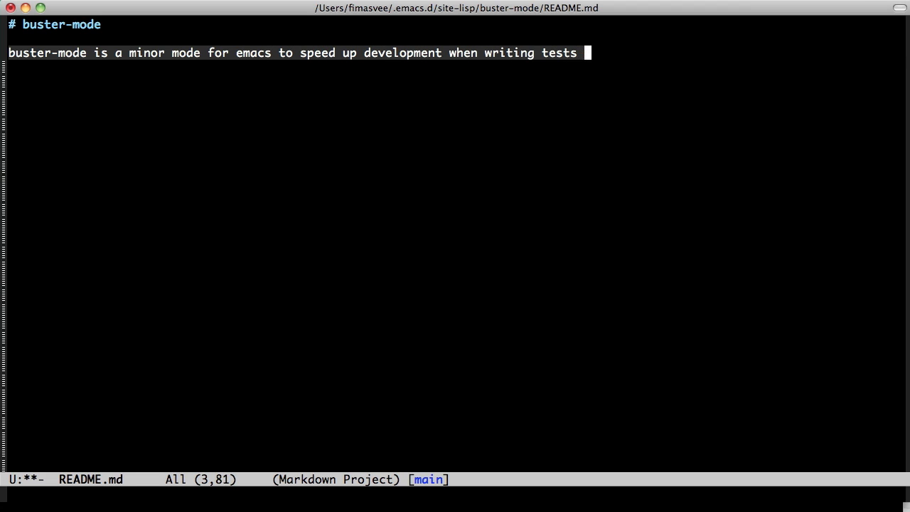
{"action": "type", "text": "with [Buster.js."}
{"action": "key", "text": "alt+b"}
{"action": "key", "text": "alt+b"}
{"action": "type", "text": "["}
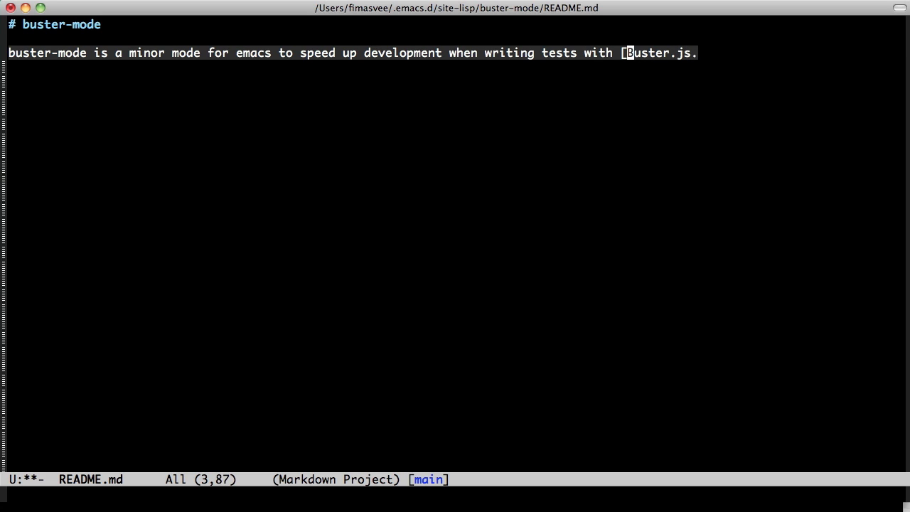
{"action": "key", "text": "ctrl+e"}
{"action": "key", "text": "ctrl+b"}
{"action": "type", "text": "](http:/"}
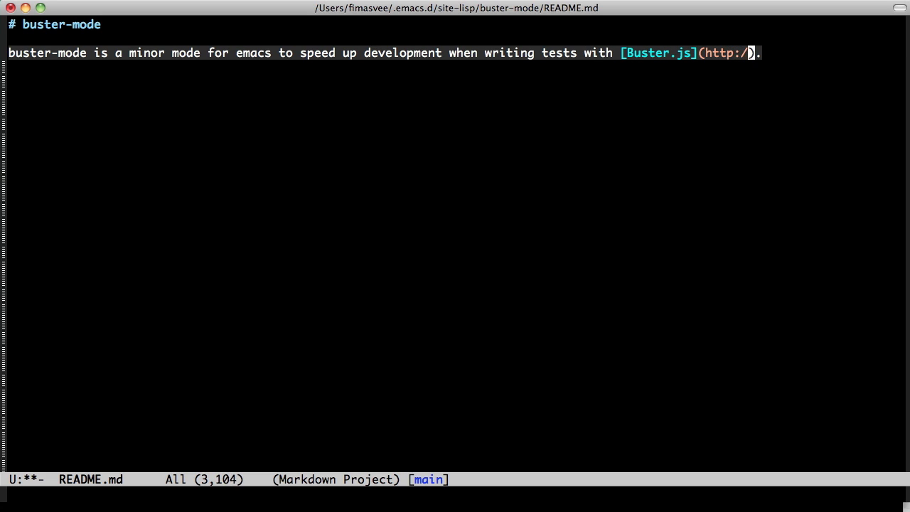
{"action": "type", "text": "/busterjs.org"}
{"action": "key", "text": "alt+q"}
{"action": "key", "text": "ctrl+e"}
{"action": "key", "text": "Return"}
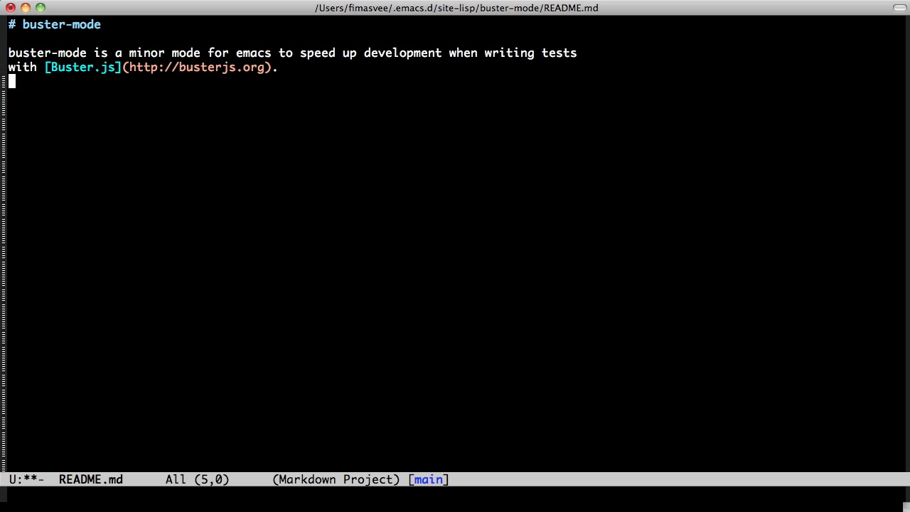
{"action": "key", "text": "Return"}
{"action": "type", "text": "## "}
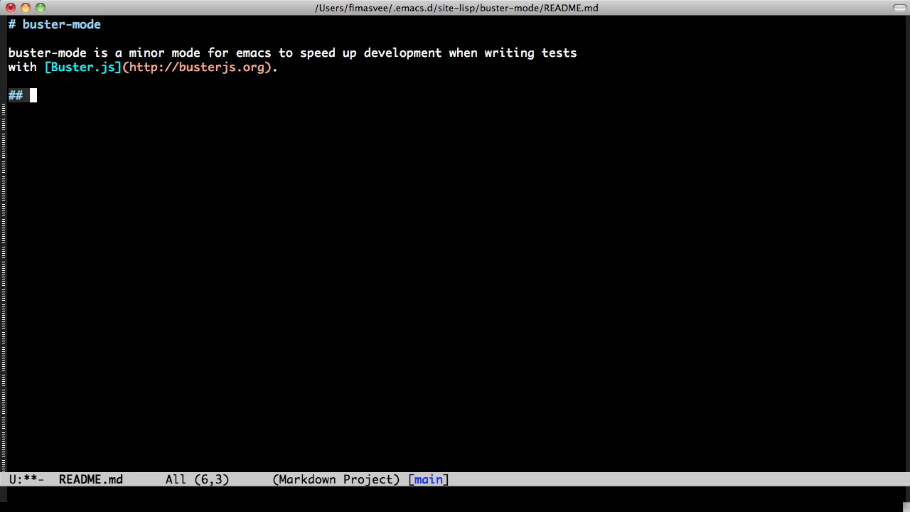
{"action": "type", "text": "Keybin"}
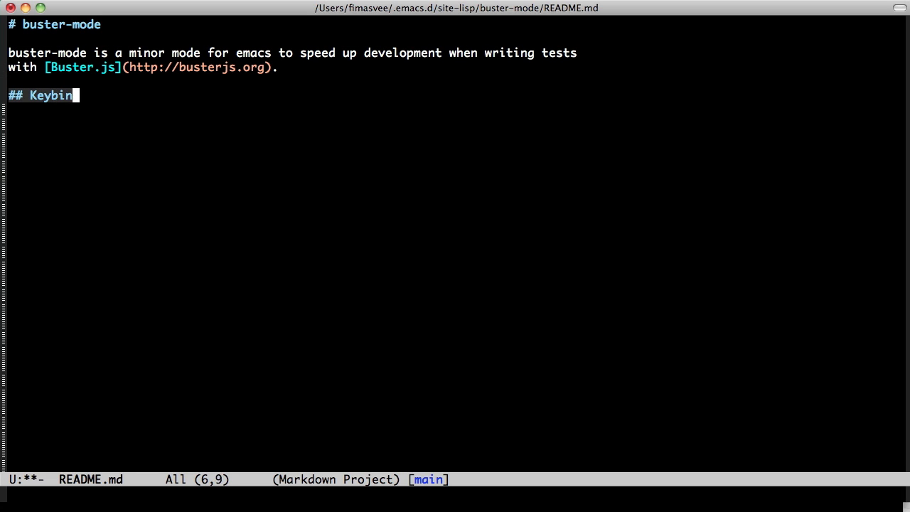
{"action": "type", "text": "ding"}
{"action": "key", "text": "Return"}
{"action": "key", "text": "Return"}
{"action": "key", "text": "shift+Tab"}
{"action": "key", "text": "ctrl+x"}
{"action": "key", "text": "p"}
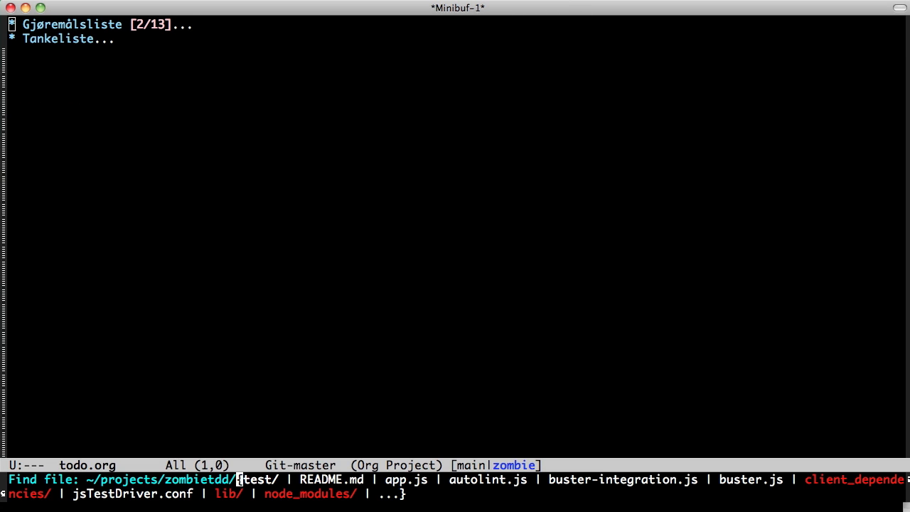
{"action": "key", "text": "Return"}
{"action": "key", "text": "Return"}
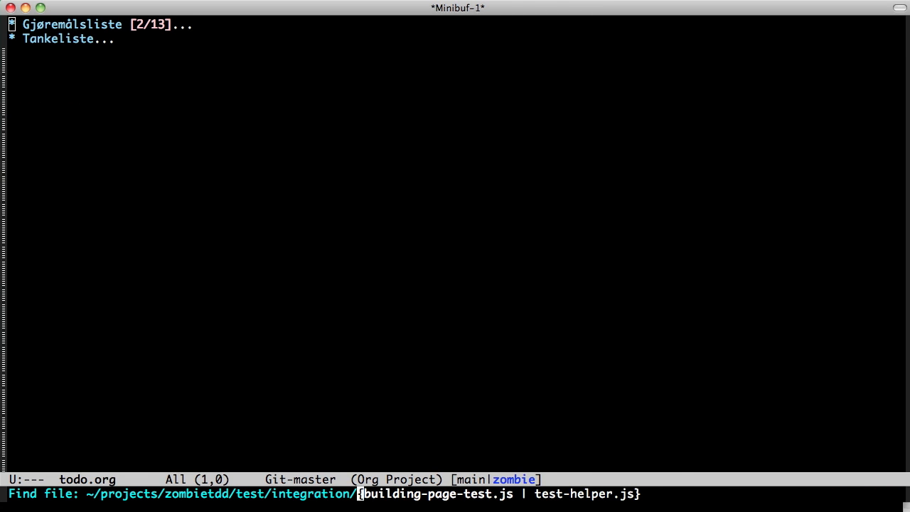
{"action": "key", "text": "Return"}
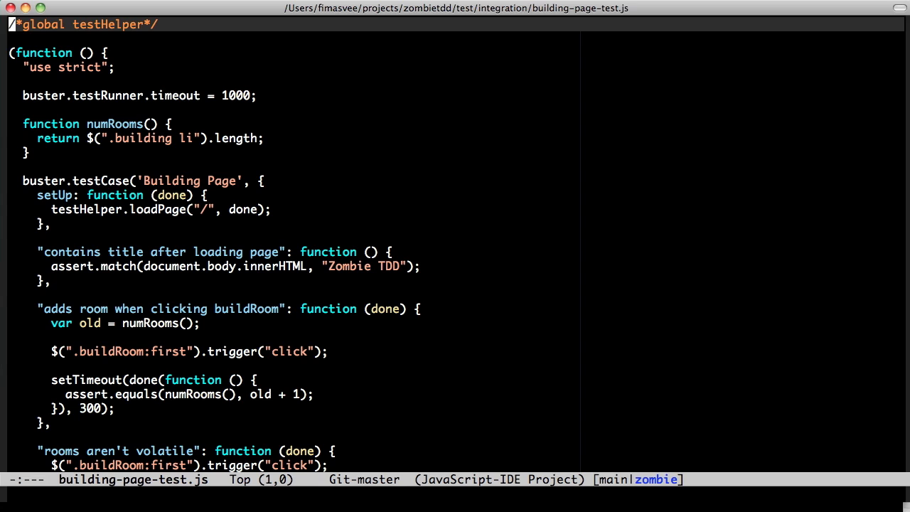
{"action": "key", "text": "ctrl+n"}
{"action": "key", "text": "ctrl+n"}
{"action": "key", "text": "ctrl+n"}
{"action": "key", "text": "ctrl+n"}
{"action": "key", "text": "ctrl+n"}
{"action": "key", "text": "ctrl+n"}
{"action": "key", "text": "ctrl+n"}
{"action": "key", "text": "alt+f"}
{"action": "key", "text": "ctrl+f"}
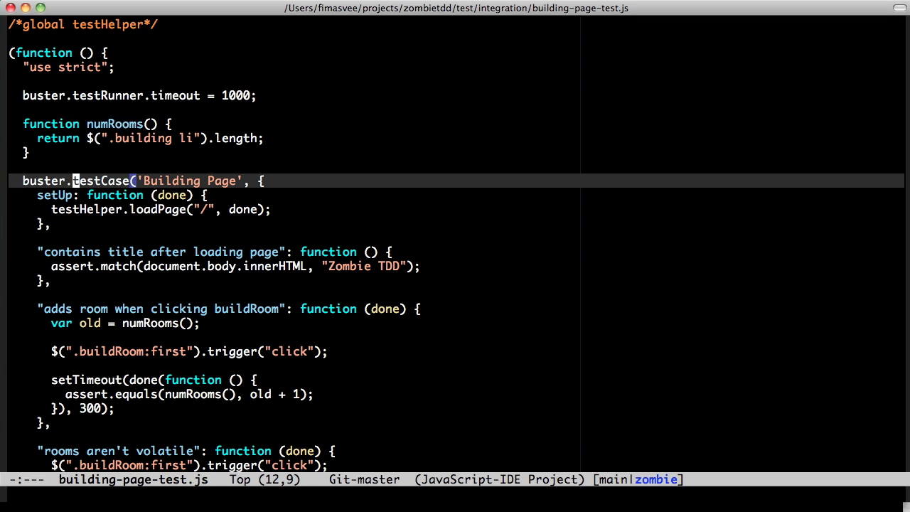
{"action": "key", "text": "alt+b"}
{"action": "key", "text": "ctrl+n"}
{"action": "key", "text": "alt+f"}
{"action": "key", "text": "alt+f"}
{"action": "key", "text": "alt+b"}
{"action": "key", "text": "ctrl+n"}
{"action": "key", "text": "ctrl+n"}
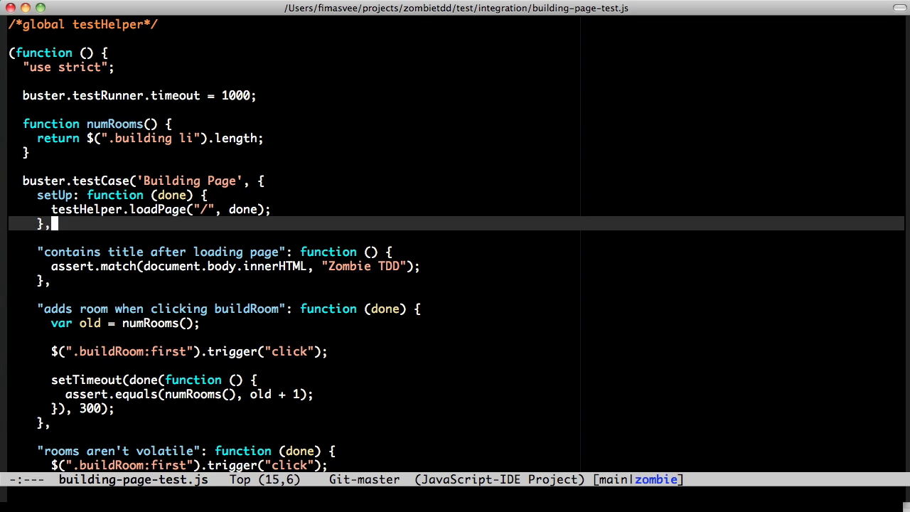
{"action": "key", "text": "ctrl+n"}
{"action": "key", "text": "ctrl+n"}
{"action": "key", "text": "alt+f"}
{"action": "key", "text": "alt+f"}
{"action": "key", "text": "alt+f"}
{"action": "key", "text": "alt+f"}
{"action": "key", "text": "alt+f"}
{"action": "key", "text": "ctrl+f"}
{"action": "key", "text": "ctrl+f"}
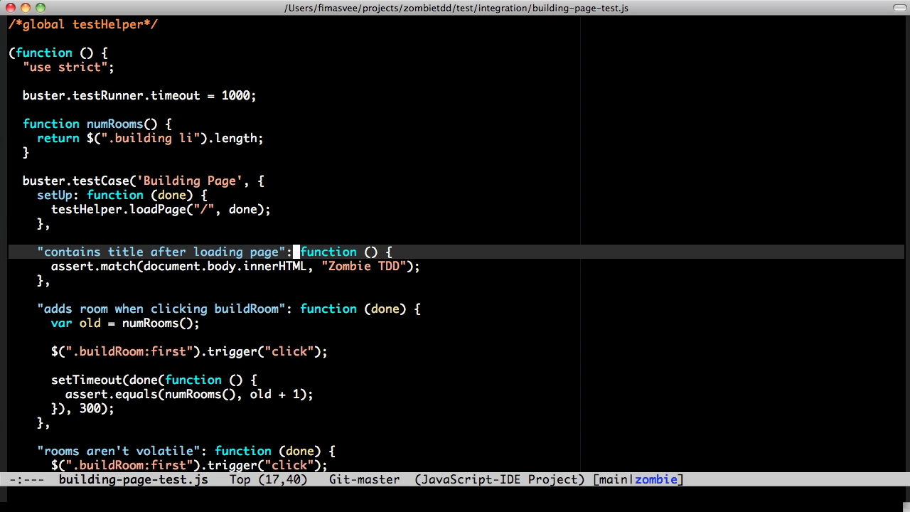
{"action": "key", "text": "ctrl+f"}
{"action": "key", "text": "alt+m"}
{"action": "key", "text": "ctrl+f"}
{"action": "type", "text": "//"}
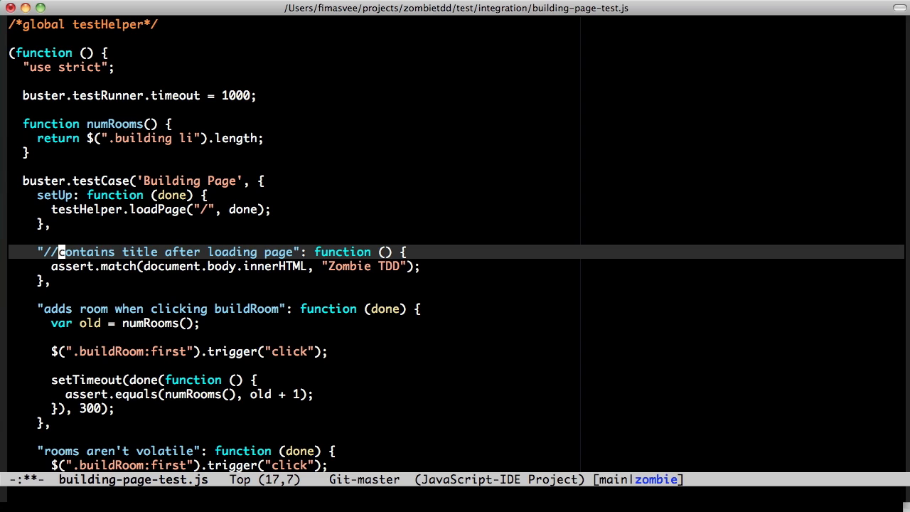
{"action": "key", "text": "BackSpace"}
{"action": "key", "text": "BackSpace"}
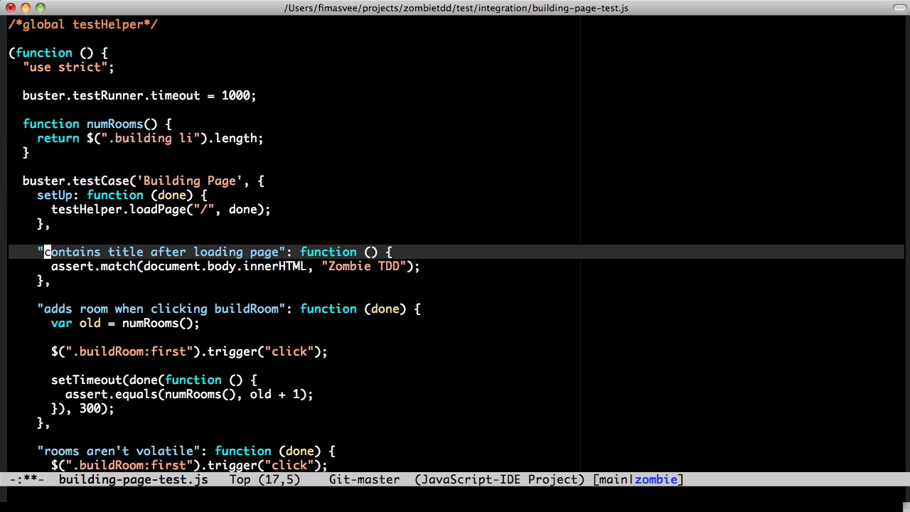
{"action": "type", "text": "//"}
{"action": "key", "text": "BackSpace"}
{"action": "key", "text": "BackSpace"}
Switch back to the main perspective showing README.md
{"action": "key", "text": "ctrl+x"}
{"action": "key", "text": "b"}
{"action": "key", "text": "ctrl+g"}
{"action": "key", "text": "ctrl+x"}
{"action": "key", "text": "x"}
{"action": "key", "text": "s"}
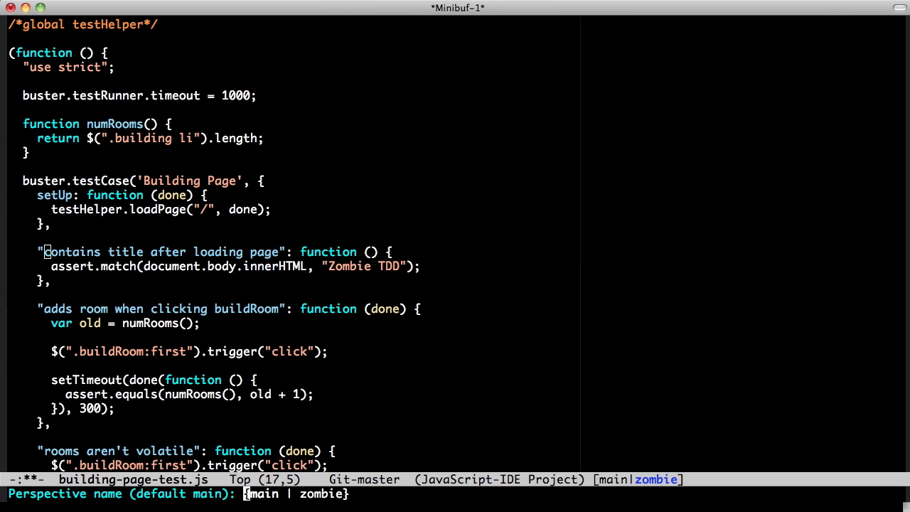
{"action": "key", "text": "Return"}
{"action": "type", "text": "*"}
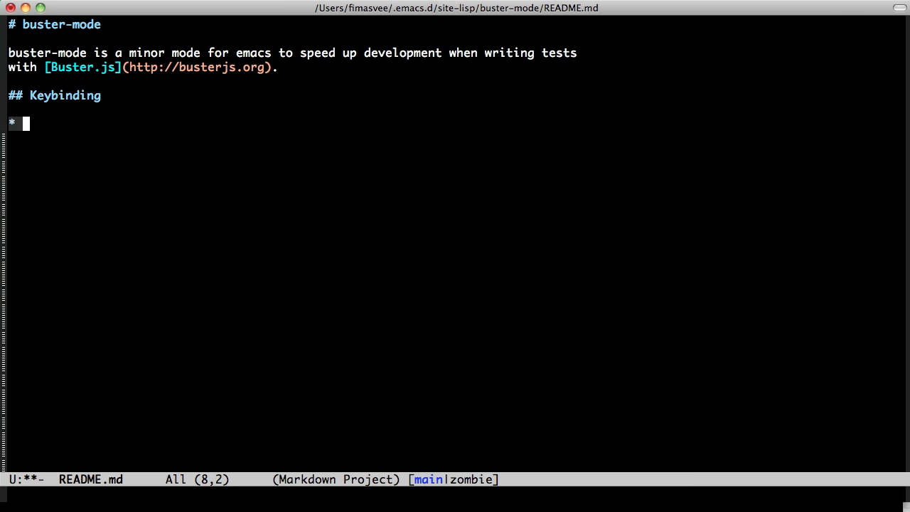
Add a `td` bullet: toggle-deferred adds // to the current test's name to defer it
{"action": "key", "text": "Up"}
{"action": "key", "text": "Return"}
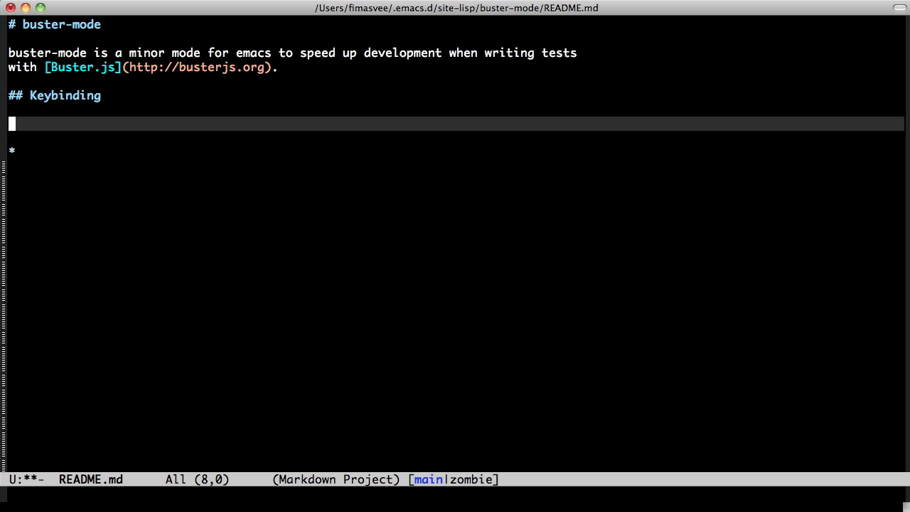
{"action": "type", "text": "C-c"}
{"action": "type", "text": " C-b"}
{"action": "key", "text": "ctrl+a"}
{"action": "type", "text": "All keybind"}
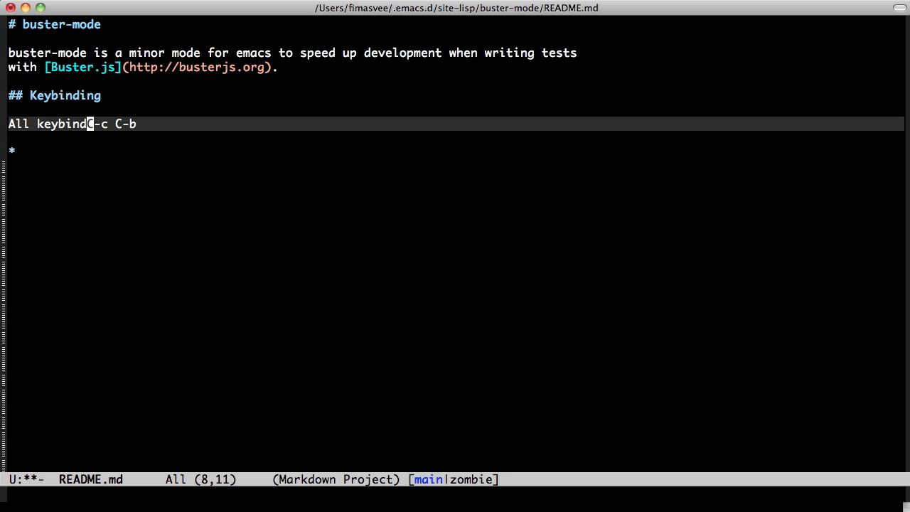
{"action": "type", "text": "ings in buster-mode start with "}
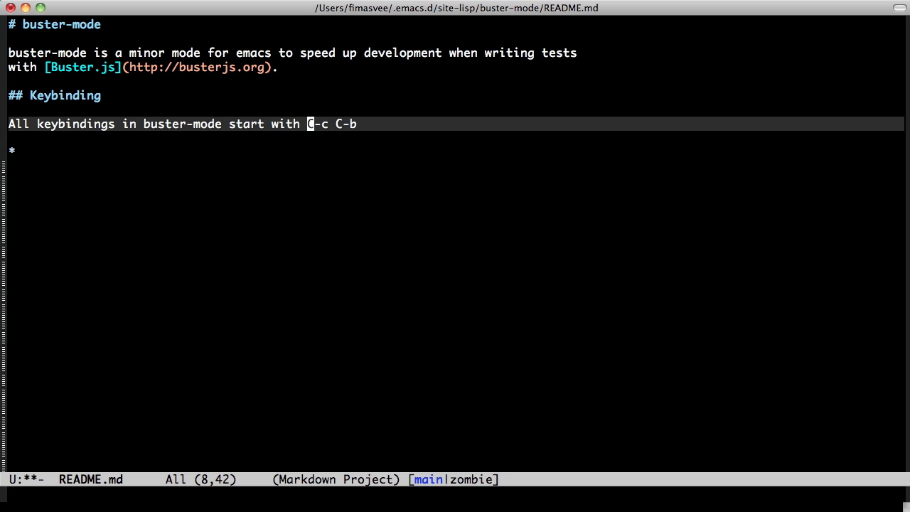
{"action": "type", "text": "`"}
{"action": "key", "text": "ctrl+e"}
{"action": "type", "text": "` and then "}
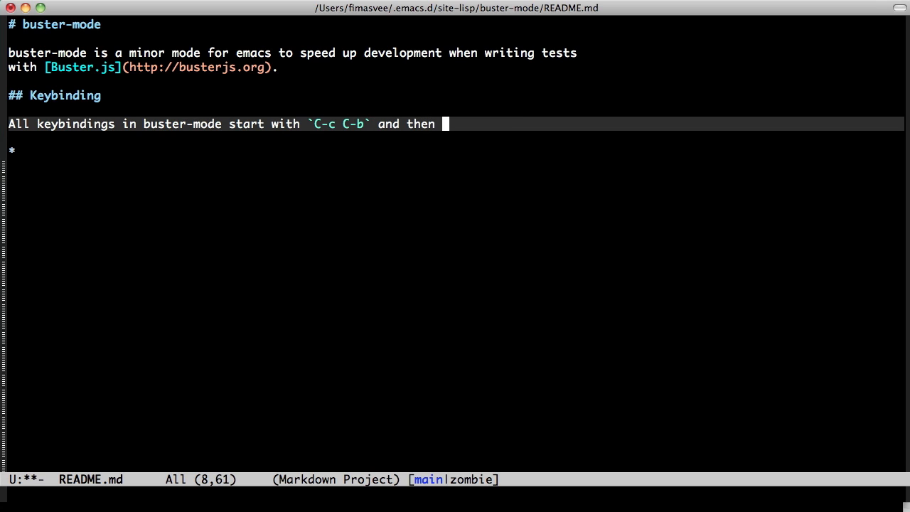
{"action": "type", "text": "a two-letter mnemonic shortcu"}
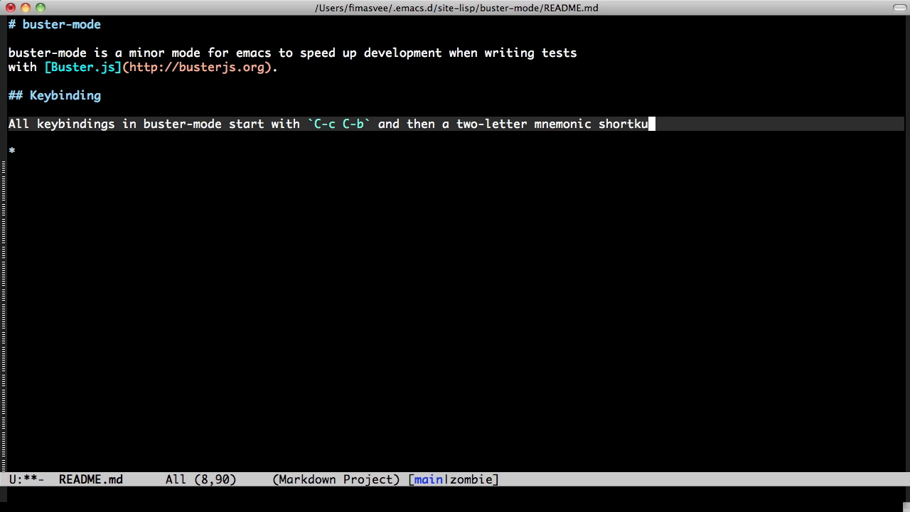
{"action": "type", "text": "t."}
{"action": "key", "text": "Down"}
{"action": "key", "text": "Down"}
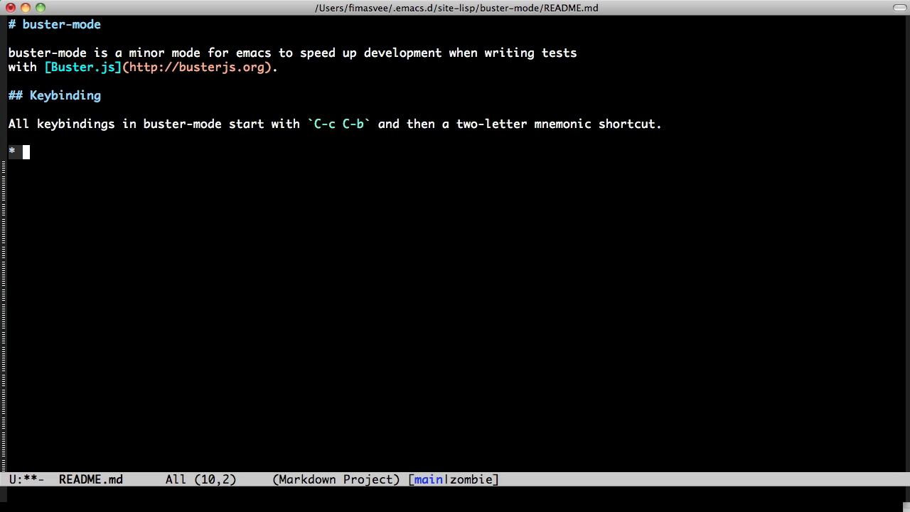
{"action": "type", "text": "``"}
{"action": "key", "text": "Left"}
{"action": "type", "text": "t"}
{"action": "type", "text": "d"}
{"action": "key", "text": "Right"}
{"action": "type", "text": ":"}
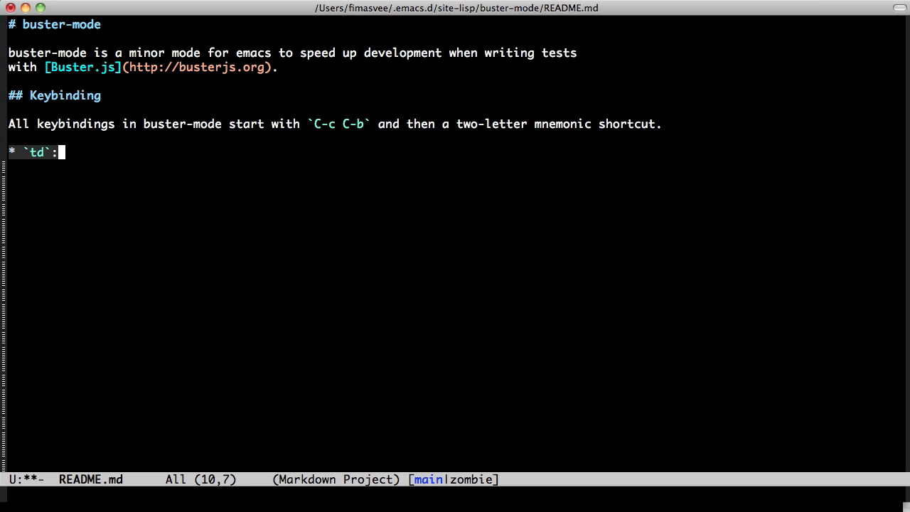
{"action": "type", "text": " toggle-deferred "}
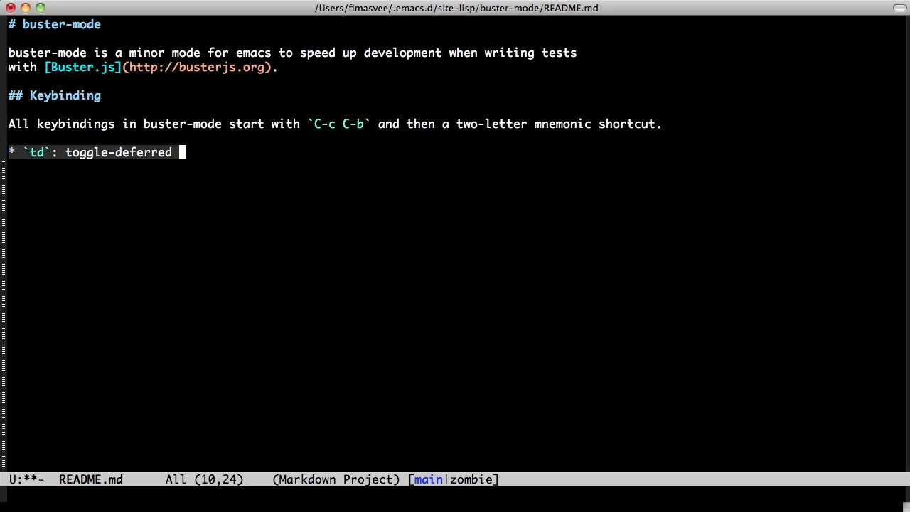
{"action": "type", "text": "will add // to the te"}
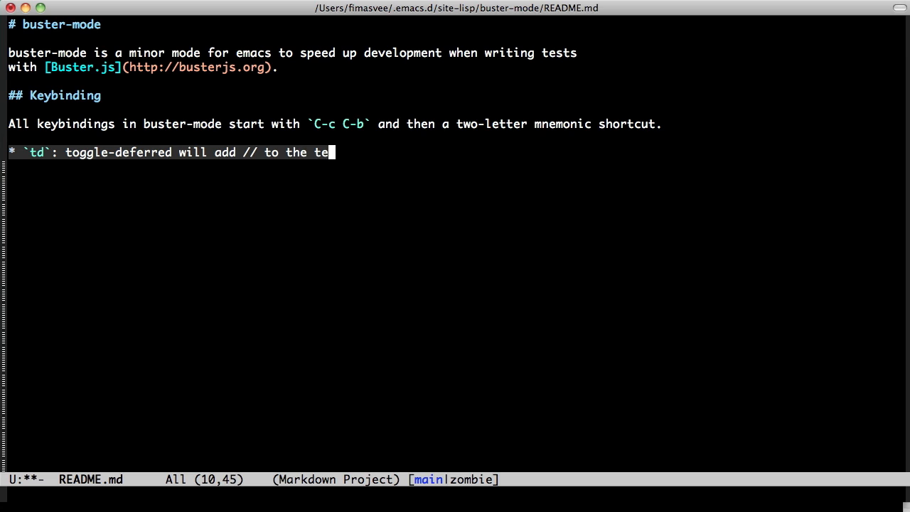
{"action": "key", "text": "BackSpace"}
{"action": "key", "text": "BackSpace"}
{"action": "type", "text": "name of the current test"}
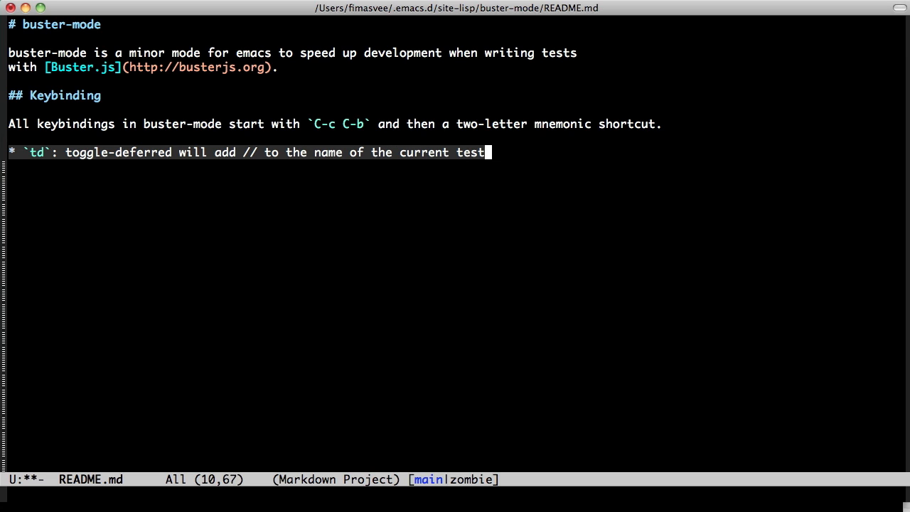
{"action": "type", "text": " in order to defer it."}
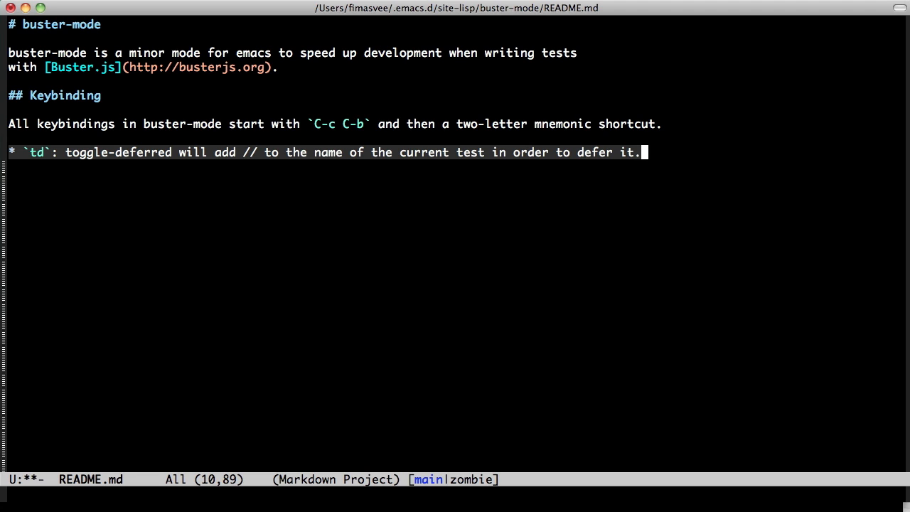
Replace 'add' with 'toggle' and 'to' with 'in' in the td bullet
{"action": "key", "text": "Up"}
{"action": "key", "text": "Down"}
{"action": "key", "text": "alt+f"}
{"action": "key", "text": "alt+f"}
{"action": "key", "text": "alt+f"}
{"action": "key", "text": "alt+f"}
{"action": "key", "text": "Right"}
{"action": "key", "text": "alt+f"}
{"action": "key", "text": "alt+BackSpace"}
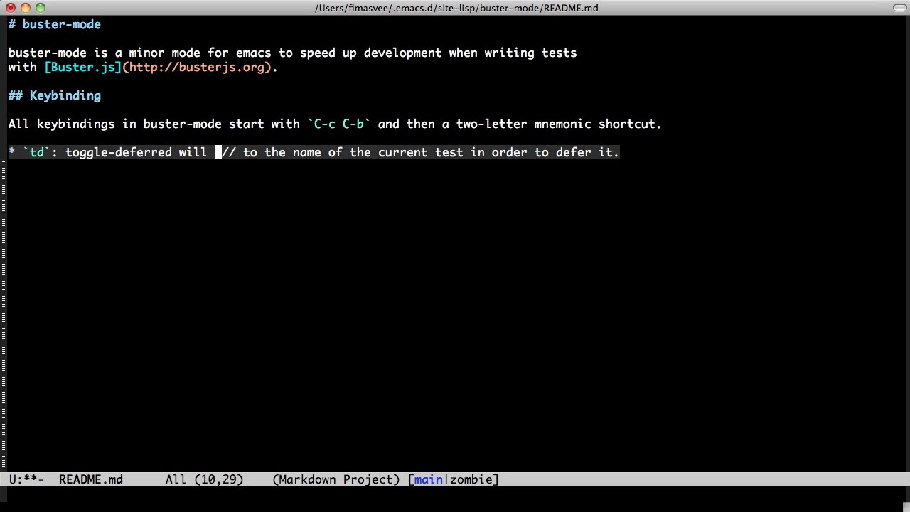
{"action": "type", "text": "toggle"}
{"action": "key", "text": "alt+f"}
{"action": "key", "text": "alt+b"}
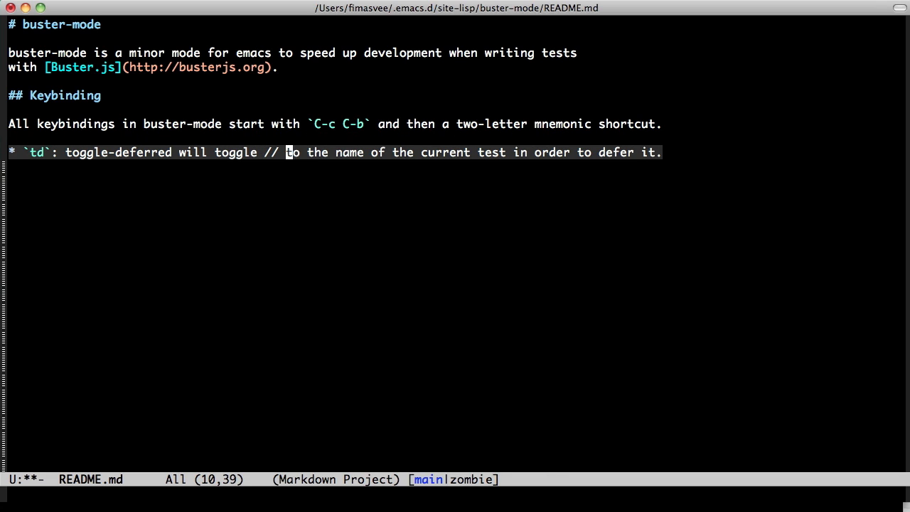
{"action": "key", "text": "alt+d"}
{"action": "type", "text": "at"}
{"action": "key", "text": "BackSpace"}
{"action": "key", "text": "BackSpace"}
{"action": "type", "text": "in"}
Remove the trailing 'in order to defer it' so the bullet ends after 'current test', then save
{"action": "key", "text": "alt+f"}
{"action": "key", "text": "alt+f"}
{"action": "key", "text": "alt+f"}
{"action": "key", "text": "alt+f"}
{"action": "key", "text": "alt+f"}
{"action": "key", "text": "alt+f"}
{"action": "key", "text": "ctrl+k"}
{"action": "type", "text": "."}
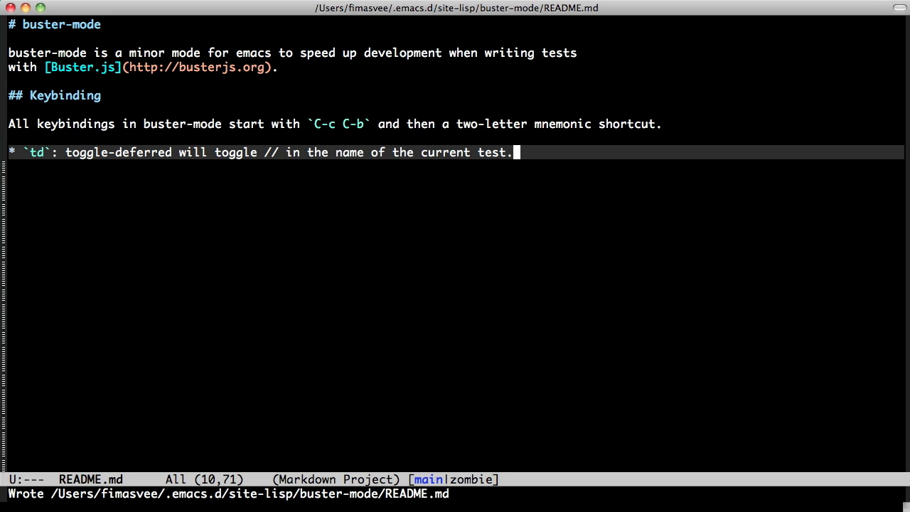
Stage README.md in Magit, commit it as 'Initial commit.', and return to the README buffer
{"action": "key", "text": "ctrl+x"}
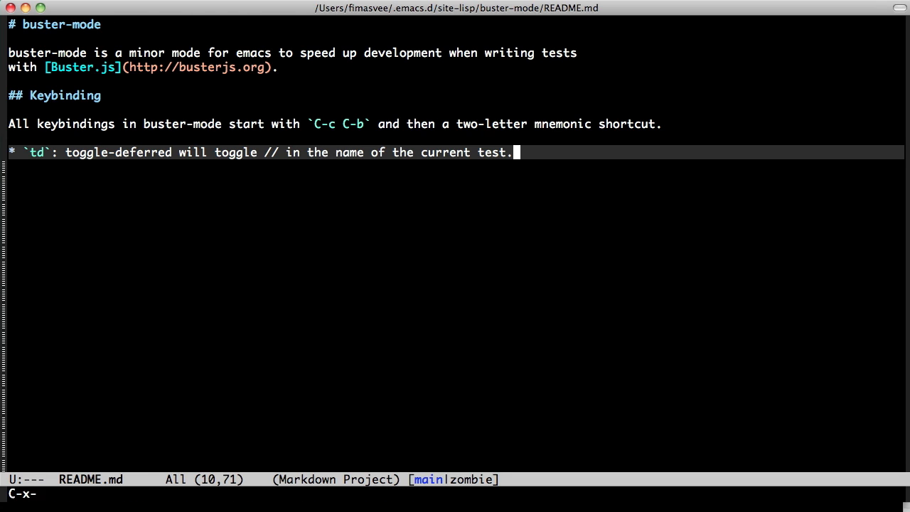
{"action": "key", "text": "m"}
{"action": "key", "text": "n"}
{"action": "key", "text": "n"}
{"action": "type", "text": "sc"}
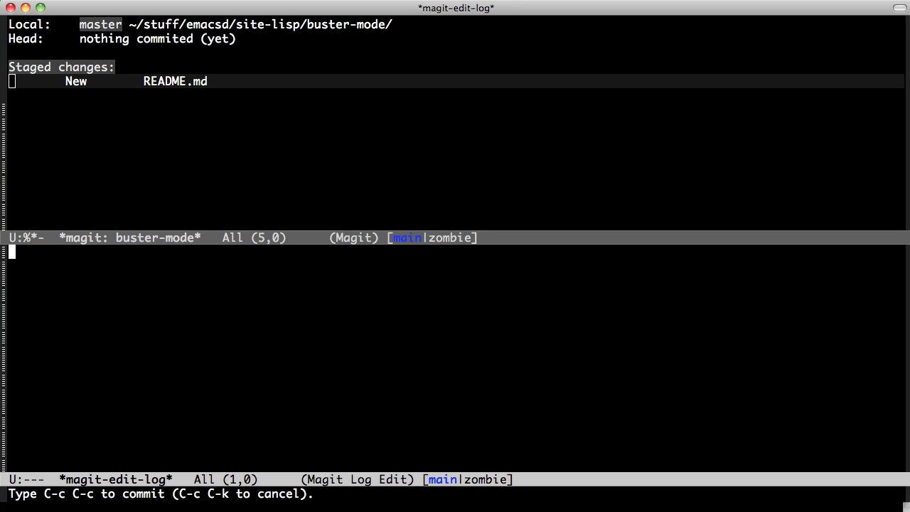
{"action": "type", "text": "Initial comm"}
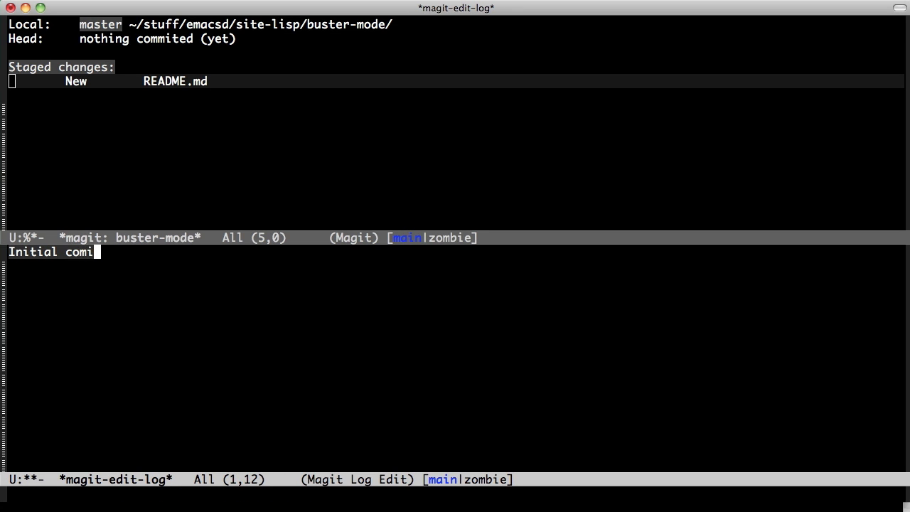
{"action": "type", "text": "it."}
{"action": "key", "text": "ctrl+c"}
{"action": "key", "text": "ctrl+c"}
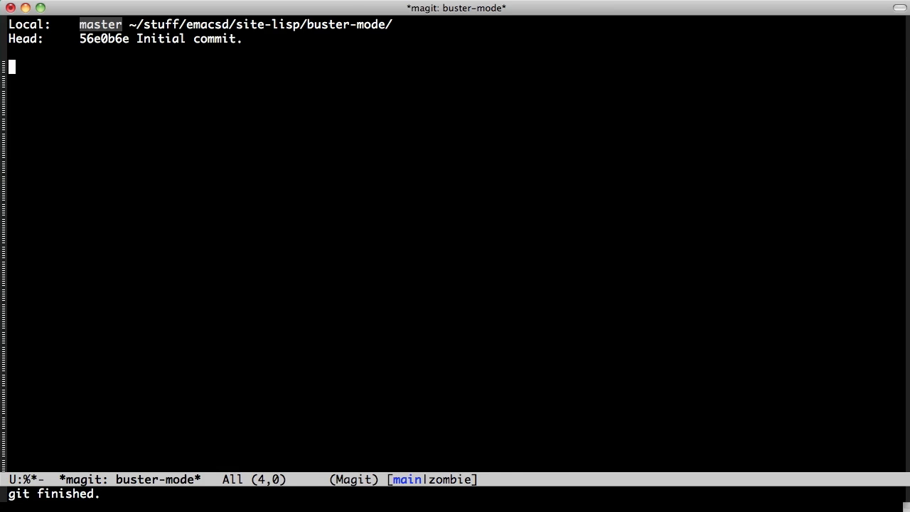
{"action": "key", "text": "q"}
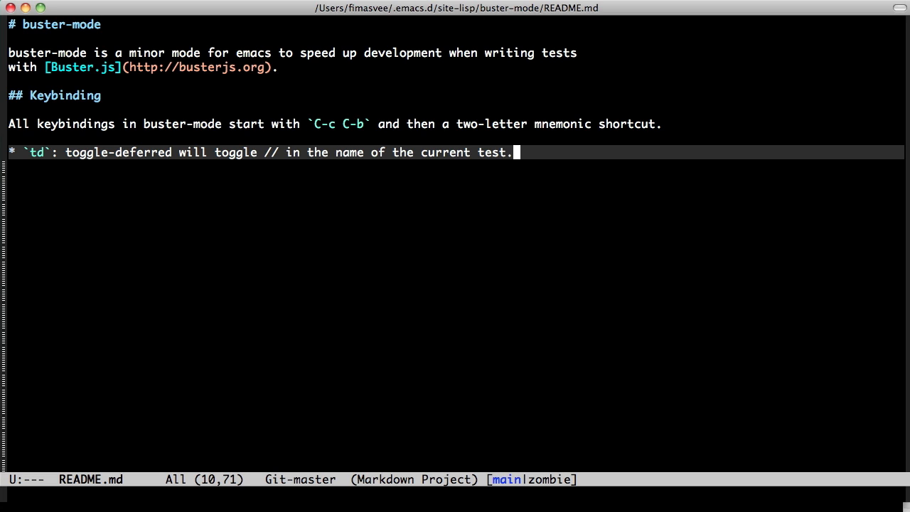
Launch Google Chrome from Alfred and enter github.com as the address
{"action": "key", "text": "alt+space"}
{"action": "type", "text": "ch"}
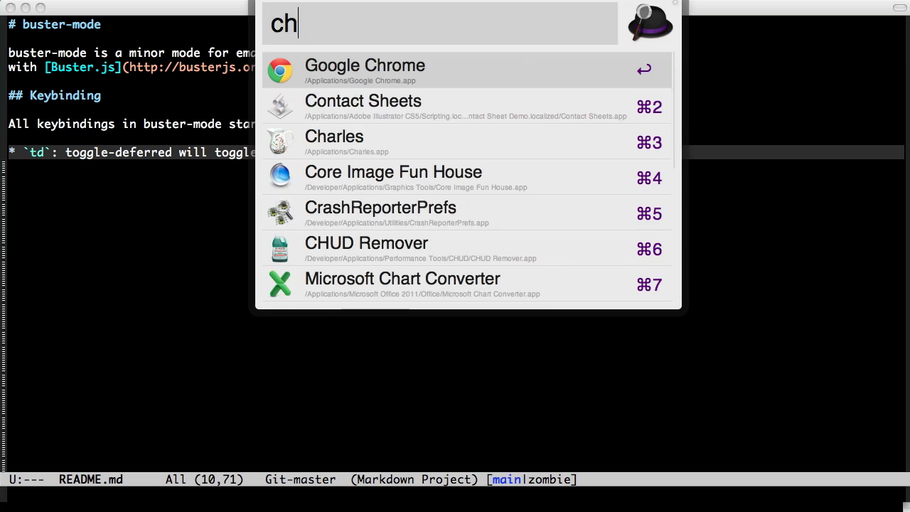
{"action": "key", "text": "Return"}
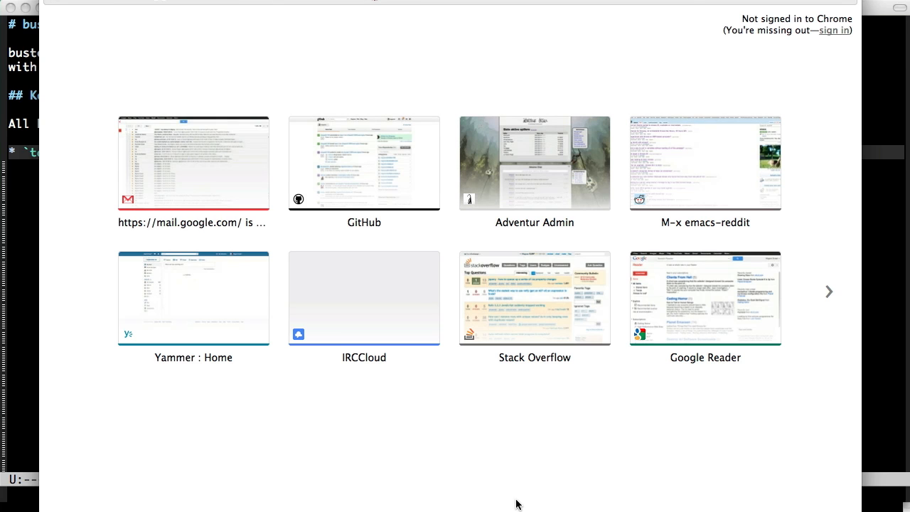
{"action": "type", "text": "github.com"}
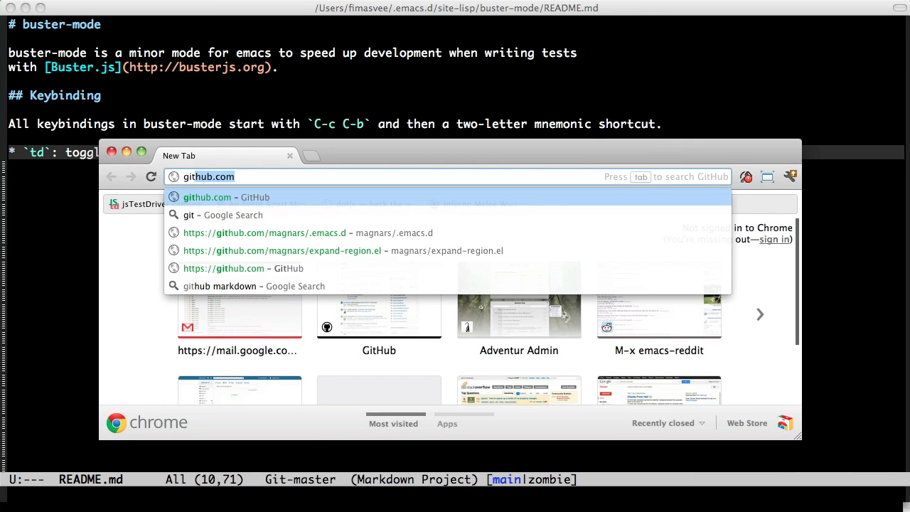
Search GitHub for 'ecukes' and open the rejeep/ecukes repository
{"action": "key", "text": "Return"}
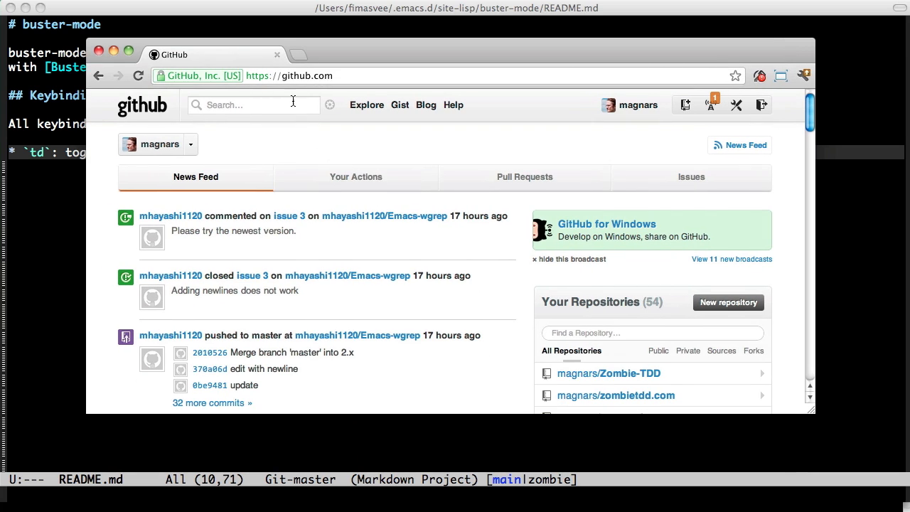
{"action": "left_click", "coordinate": [276, 101]}
{"action": "type", "text": "ecukes"}
{"action": "key", "text": "Return"}
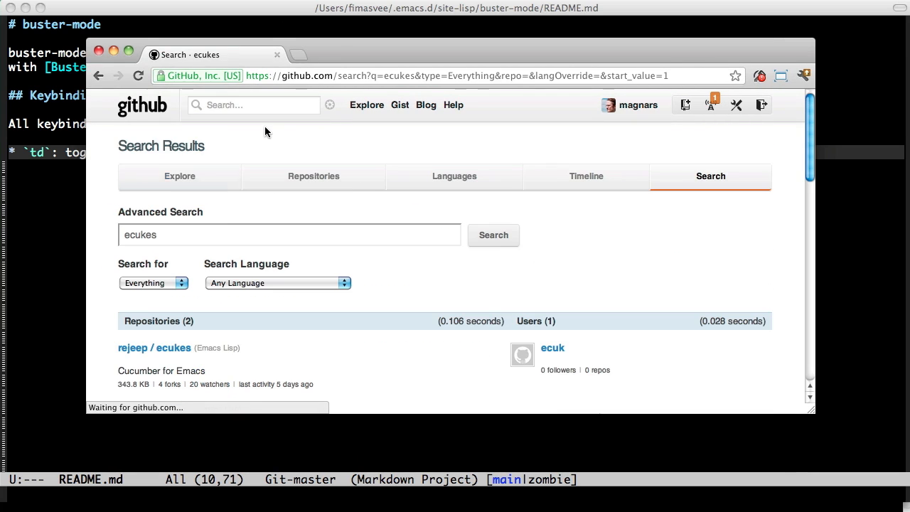
{"action": "left_click", "coordinate": [155, 349]}
{"action": "scroll", "coordinate": [415, 288], "scroll_direction": "down", "scroll_amount": 5}
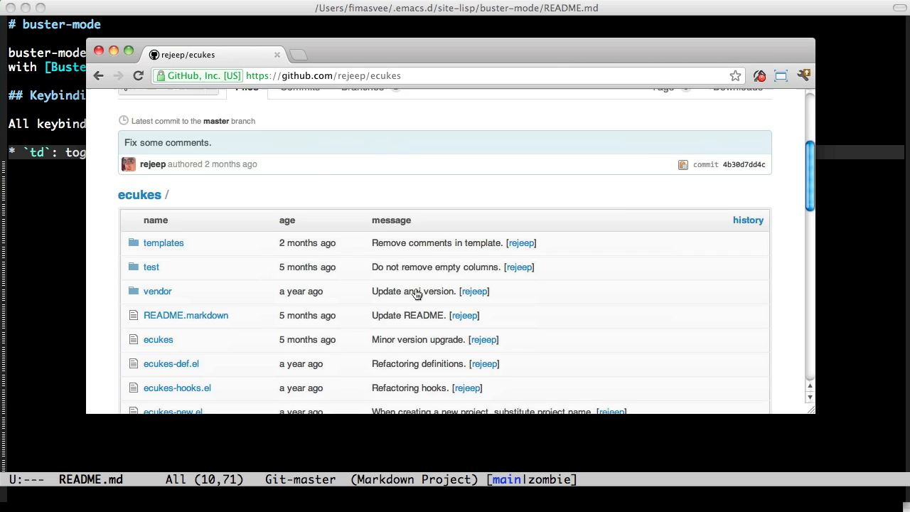
{"action": "scroll", "coordinate": [415, 288], "scroll_direction": "down", "scroll_amount": 5}
{"action": "scroll", "coordinate": [415, 288], "scroll_direction": "down", "scroll_amount": 5}
{"action": "scroll", "coordinate": [415, 288], "scroll_direction": "down", "scroll_amount": 5}
{"action": "scroll", "coordinate": [416, 288], "scroll_direction": "up", "scroll_amount": 5}
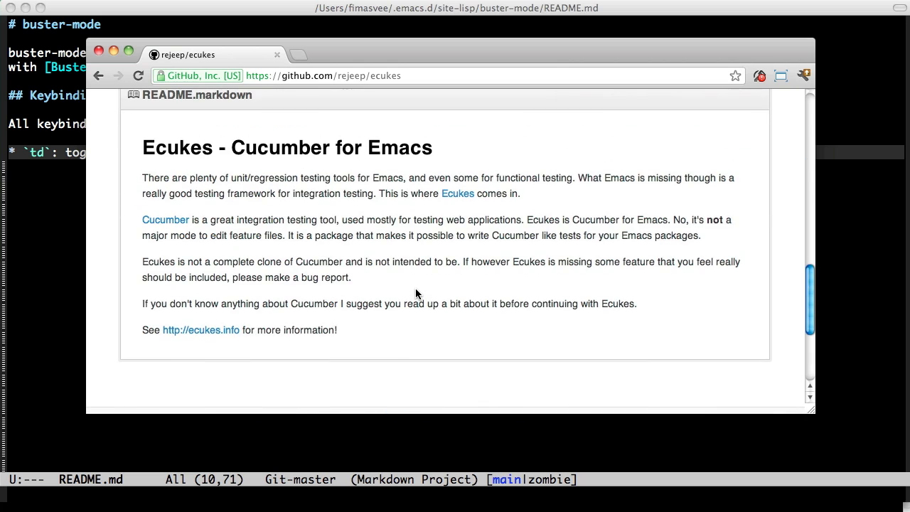
{"action": "scroll", "coordinate": [415, 288], "scroll_direction": "down", "scroll_amount": 1}
{"action": "scroll", "coordinate": [416, 293], "scroll_direction": "up", "scroll_amount": 10}
{"action": "scroll", "coordinate": [415, 293], "scroll_direction": "up", "scroll_amount": 5}
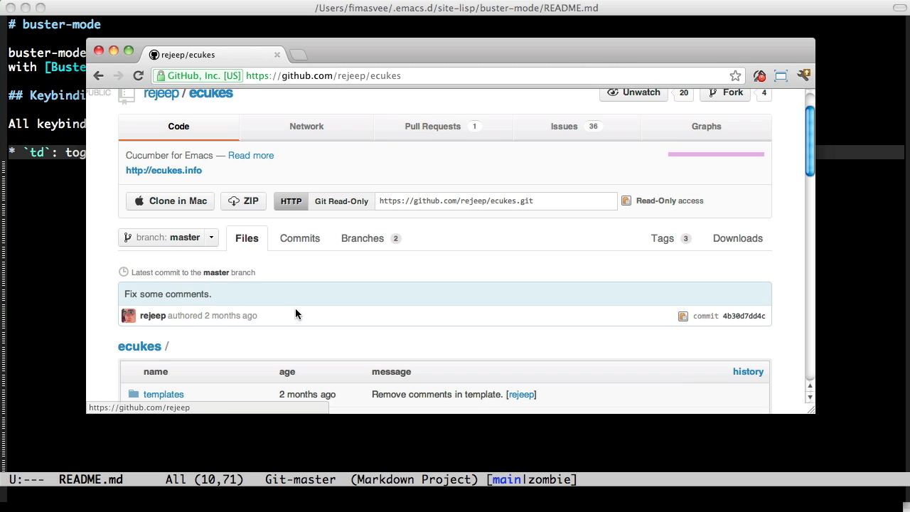
Copy the repository's read-only clone URL, return to Emacs, and start a shell
{"action": "left_click", "coordinate": [480, 207]}
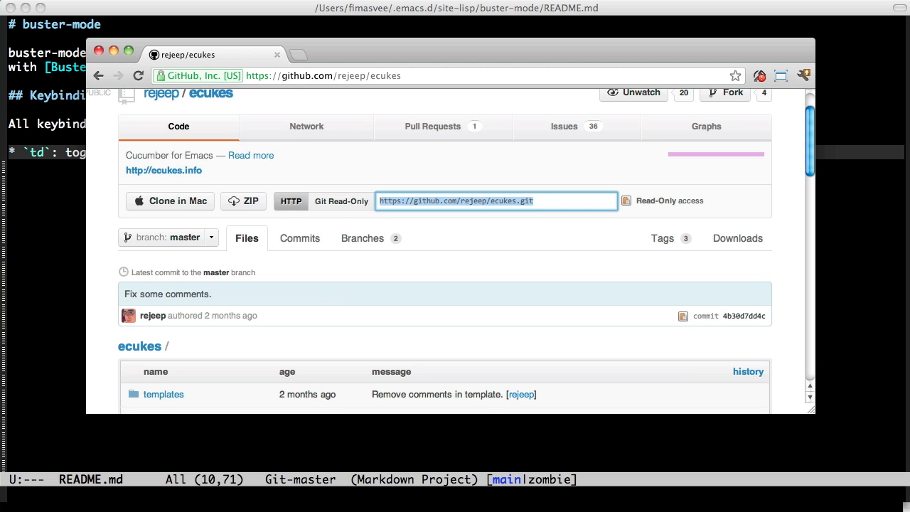
{"action": "key", "text": "super+Tab"}
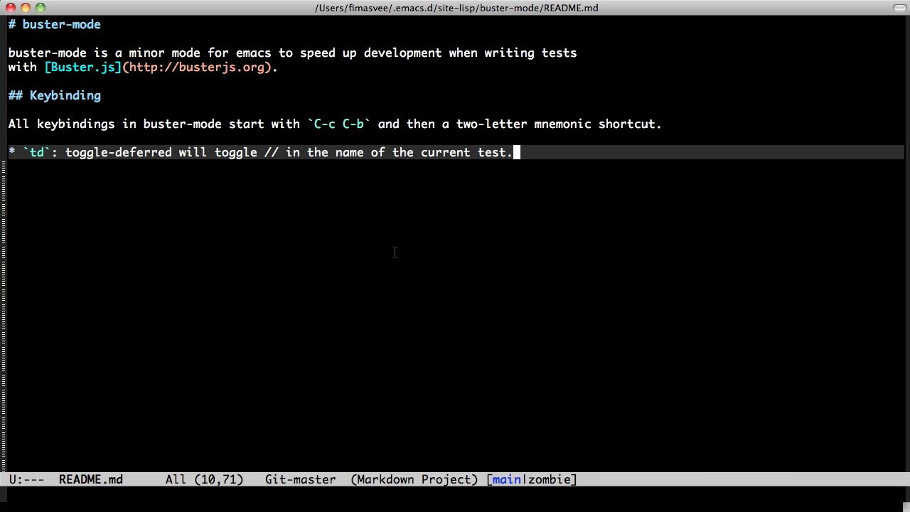
{"action": "key", "text": "ctrl+z"}
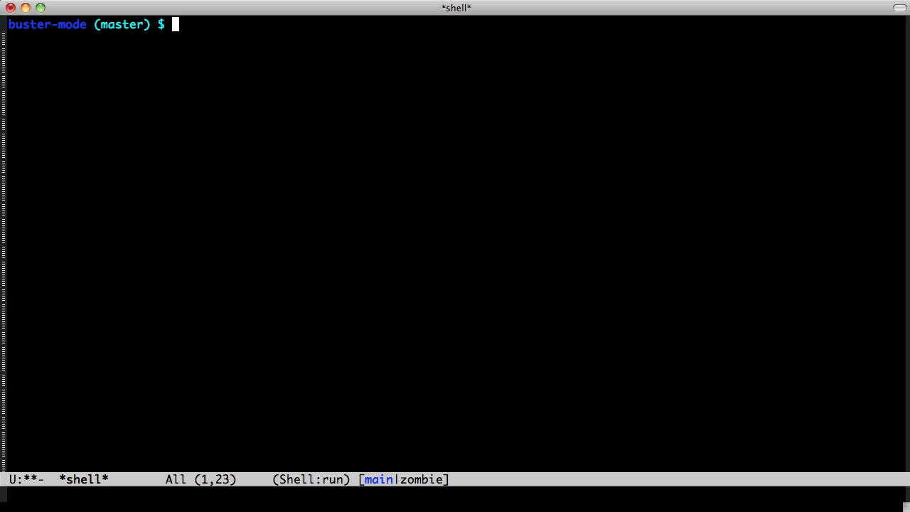
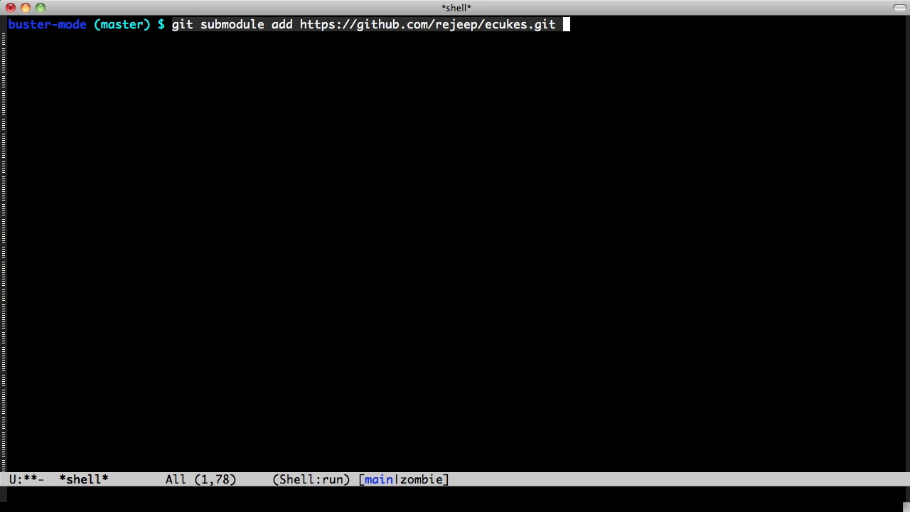
{"action": "type", "text": " util/"}
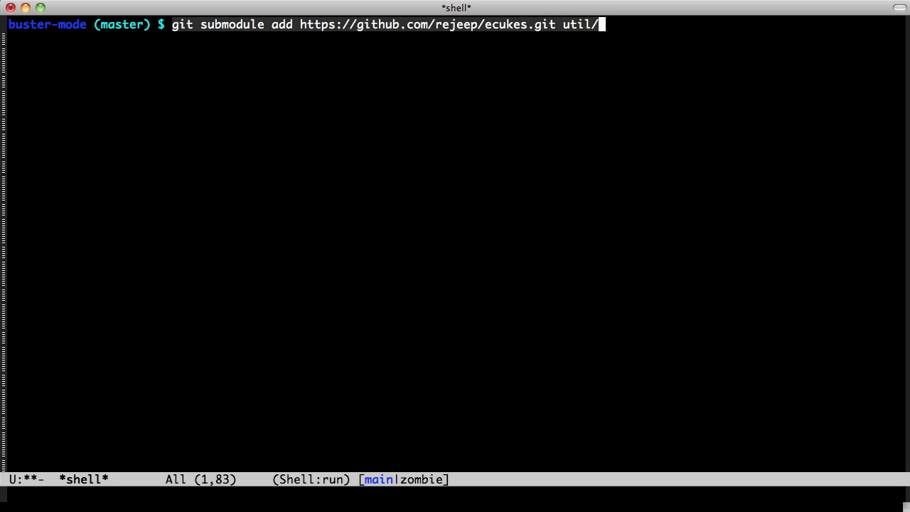
{"action": "type", "text": "ecukes"}
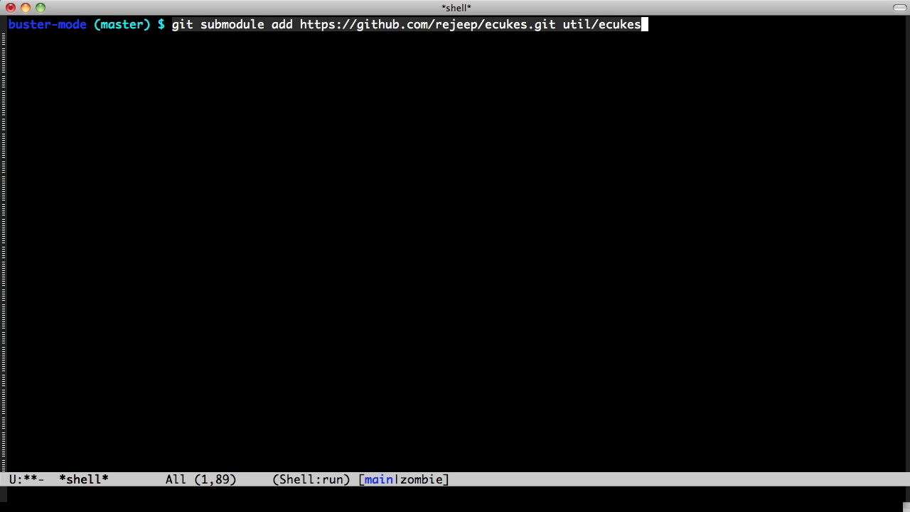
Add ecukes as a git submodule under util/ in the shell
{"action": "key", "text": "Return"}
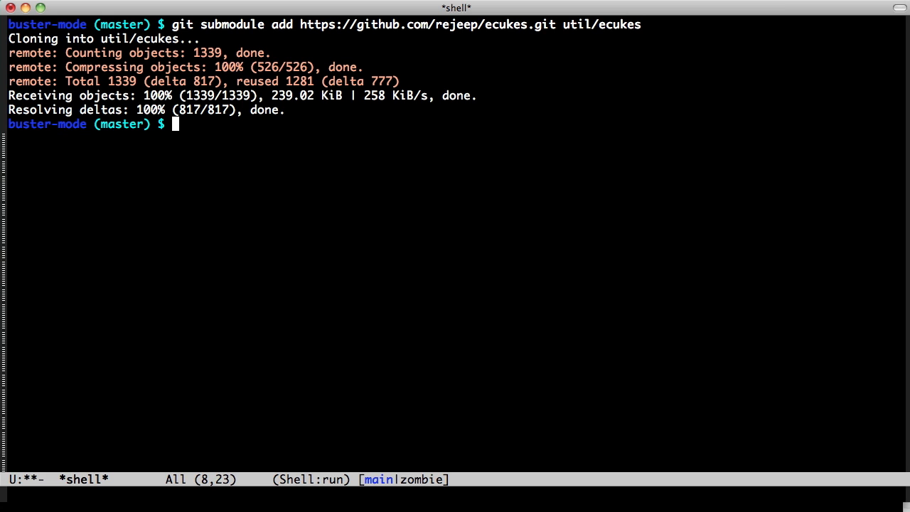
{"action": "type", "text": "git sub"}
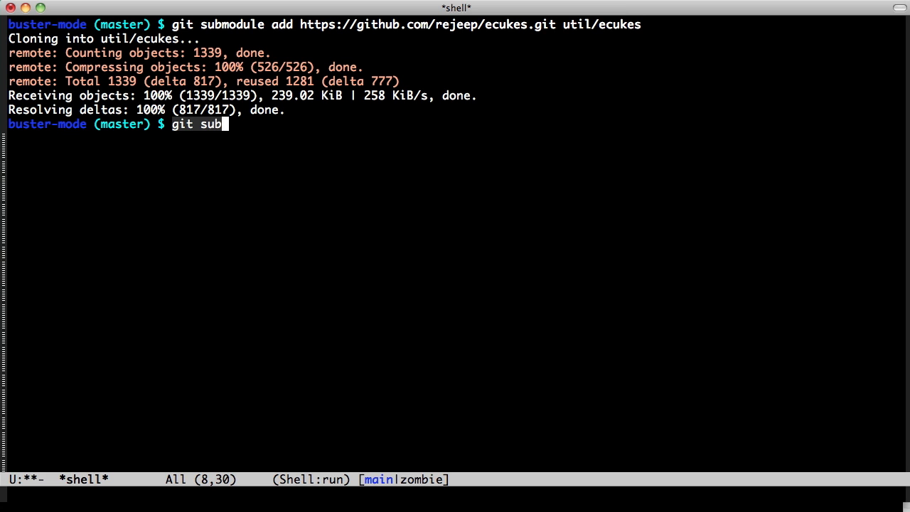
Rework the previous command to add espuds as a submodule under util/ and run it
{"action": "key", "text": "alt+slash"}
{"action": "type", "text": "module add"}
{"action": "key", "text": "ctrl+space"}
{"action": "key", "text": "ctrl+y"}
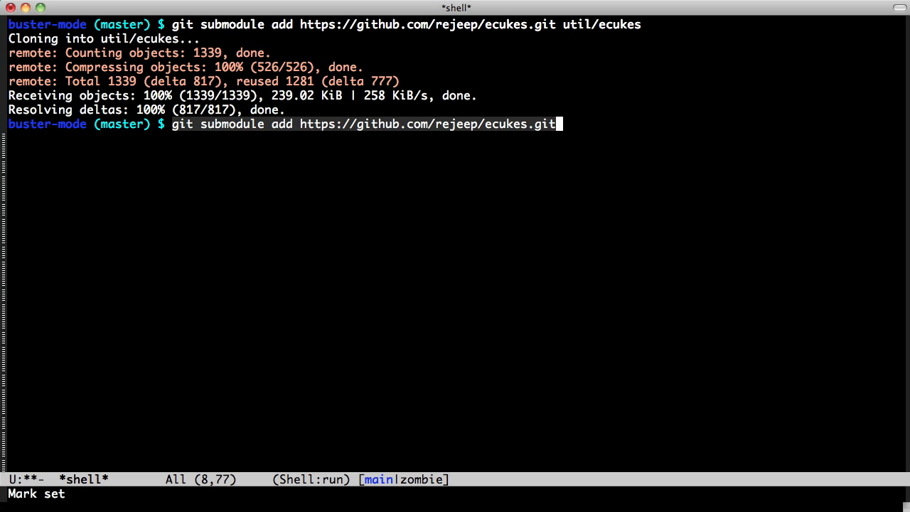
{"action": "key", "text": "alt+b"}
{"action": "key", "text": "alt+b"}
{"action": "key", "text": "alt+d"}
{"action": "type", "text": "espu"}
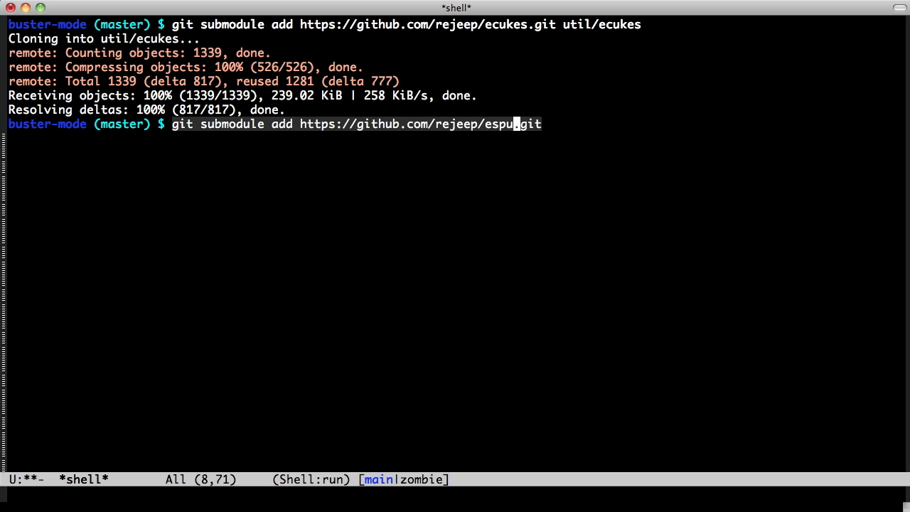
{"action": "type", "text": "ds"}
{"action": "key", "text": "ctrl+e"}
{"action": "type", "text": "u"}
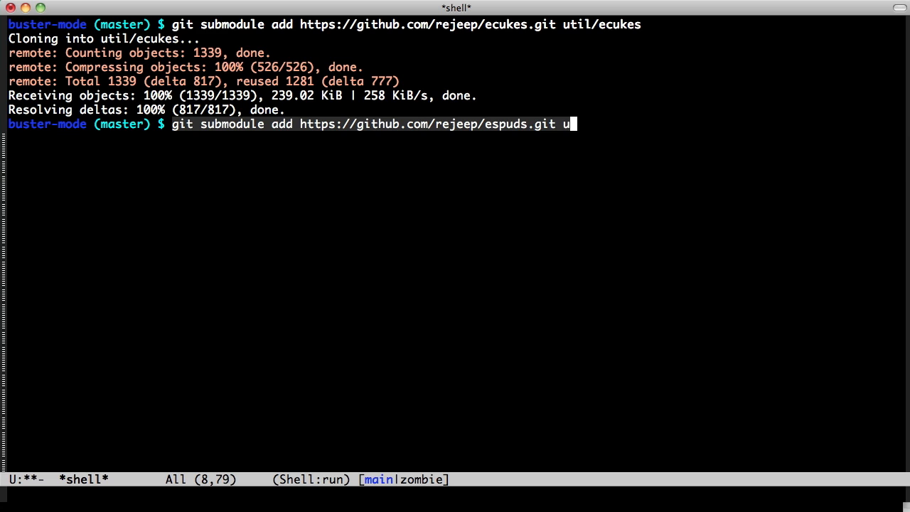
{"action": "key", "text": "alt+slash"}
{"action": "key", "text": "alt+BackSpace"}
{"action": "type", "text": "esp"}
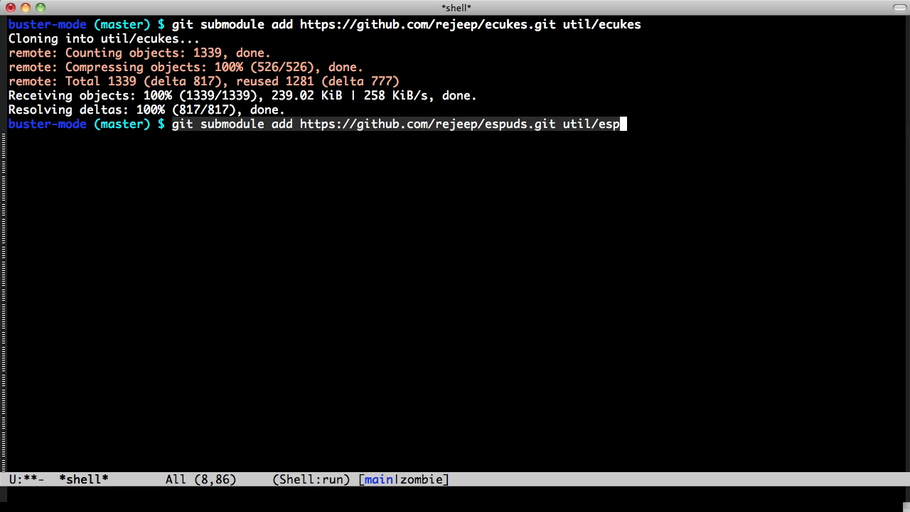
{"action": "type", "text": "uds"}
{"action": "key", "text": "Return"}
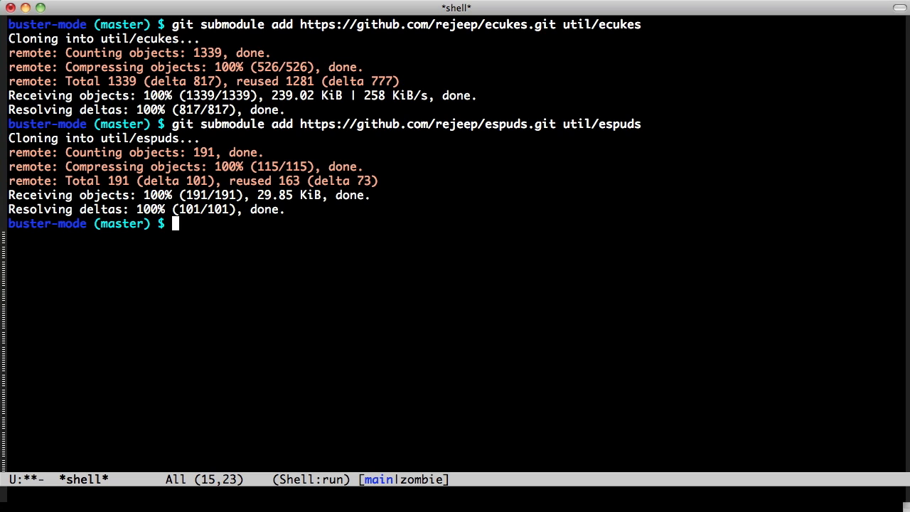
{"action": "type", "text": "cp -R "}
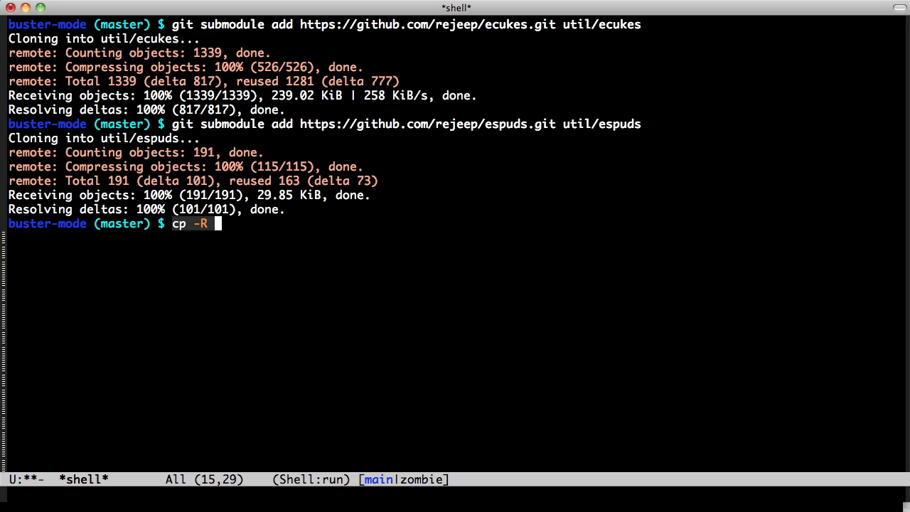
{"action": "type", "text": "../"}
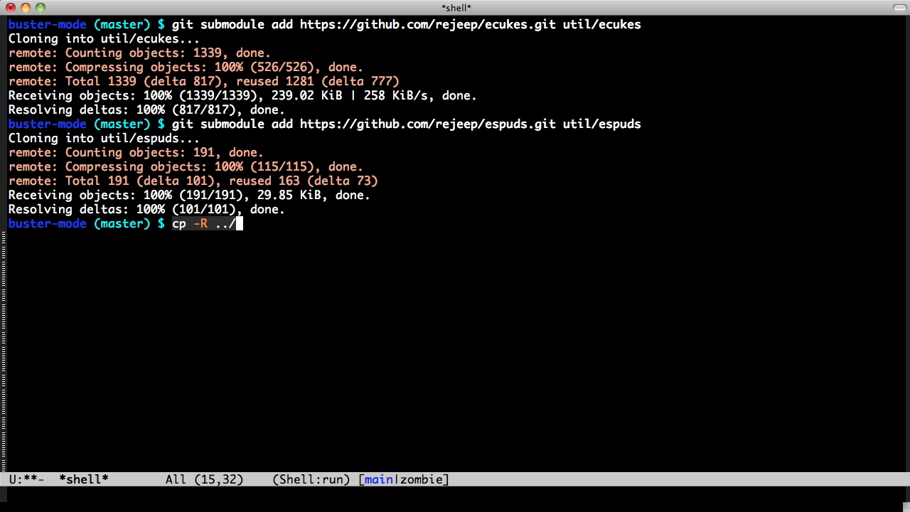
{"action": "type", "text": "exp"}
Copy expand-region's features folder into the buster-mode project
{"action": "key", "text": "Tab"}
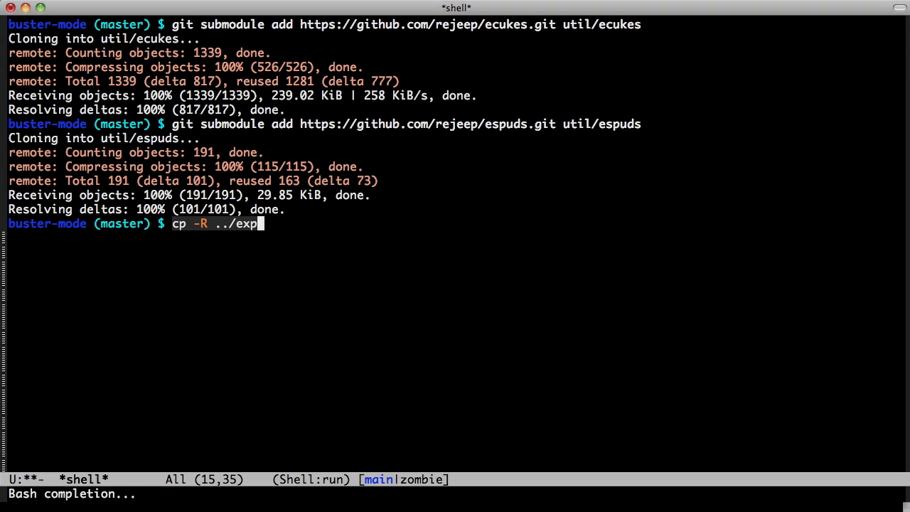
{"action": "key", "text": "Return"}
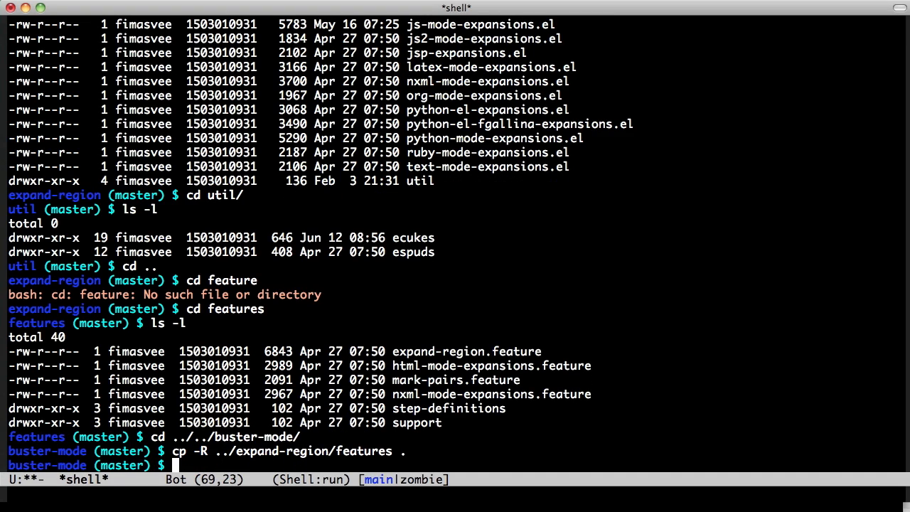
{"action": "type", "text": "exit"}
Exit the shell and show the features folder in Dired
{"action": "key", "text": "Return"}
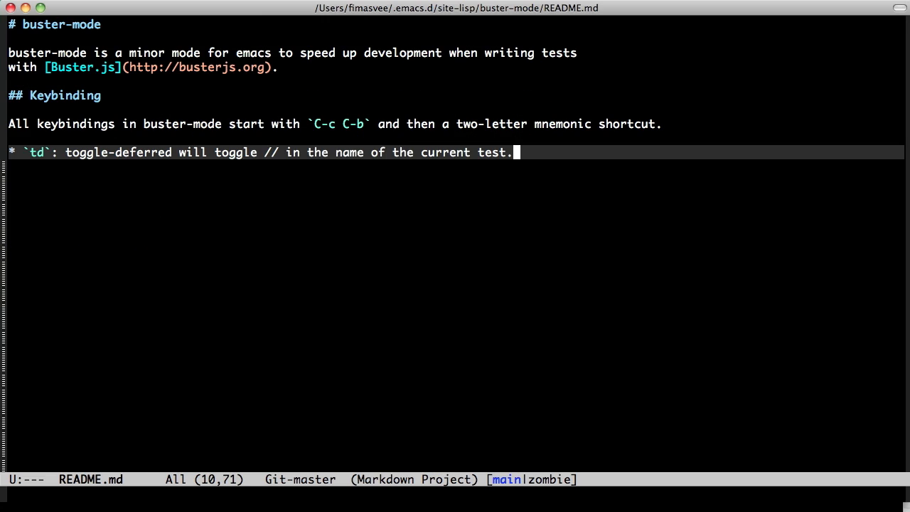
{"action": "key", "text": "ctrl+x"}
{"action": "key", "text": "ctrl+f"}
{"action": "key", "text": "Return"}
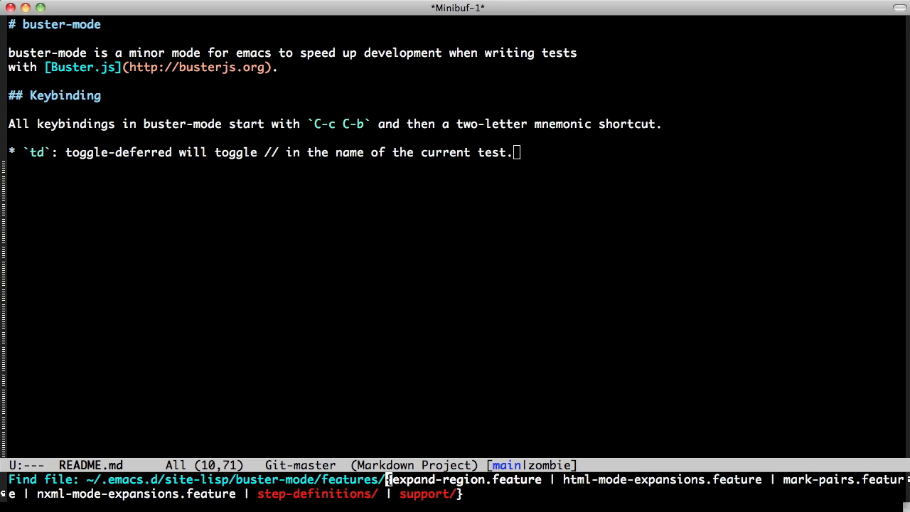
{"action": "key", "text": "ctrl+d"}
Flag the three unneeded feature files and trash them
{"action": "key", "text": "ctrl+n"}
{"action": "key", "text": "d"}
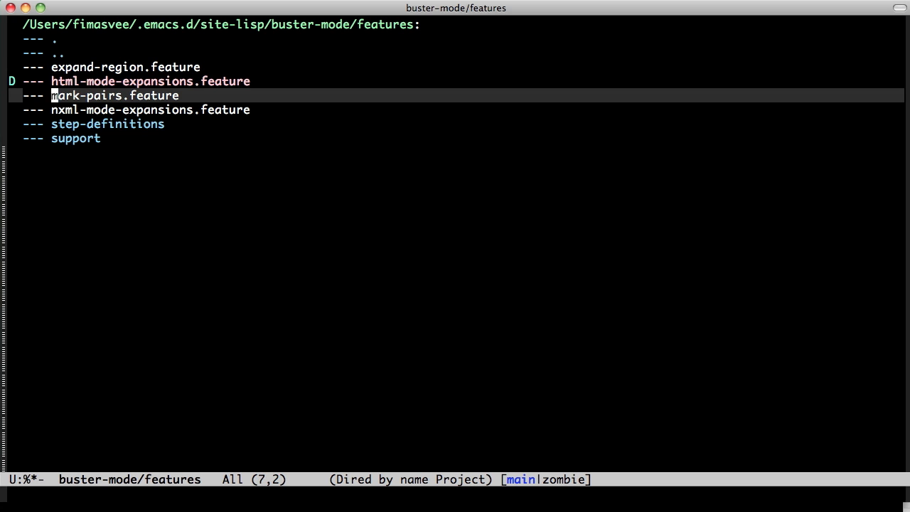
{"action": "key", "text": "d"}
{"action": "key", "text": "d"}
{"action": "key", "text": "x"}
{"action": "key", "text": "y"}
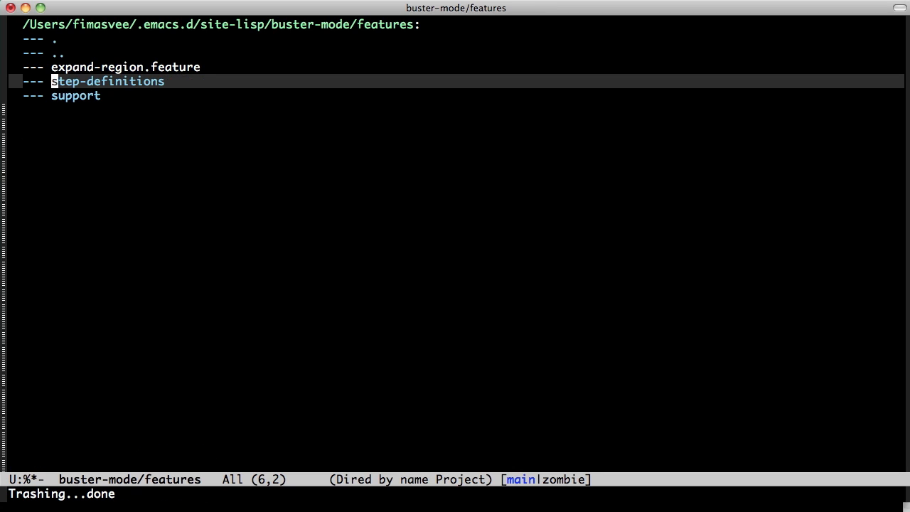
Rename expand-region.feature to buster-mode.feature
{"action": "key", "text": "ctrl+p"}
{"action": "key", "text": "R"}
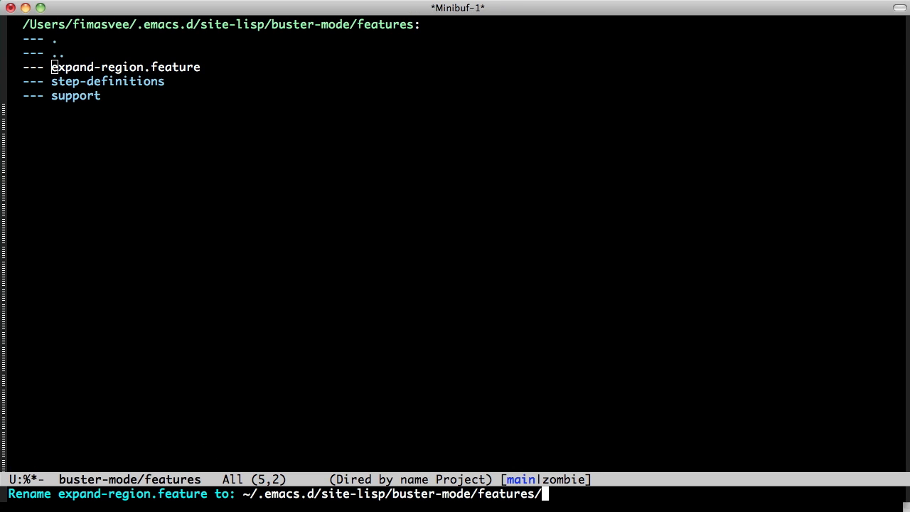
{"action": "type", "text": "buster-"}
{"action": "type", "text": "mode-f"}
{"action": "key", "text": "BackSpace"}
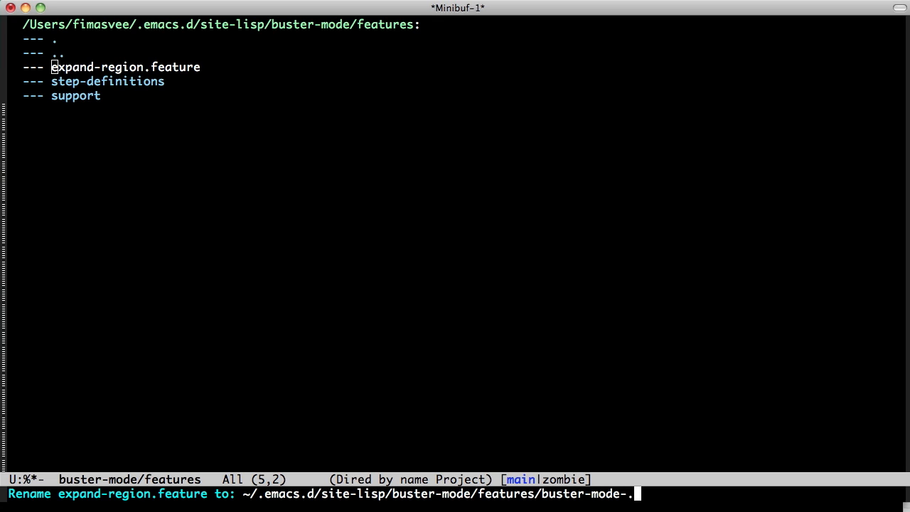
{"action": "key", "text": "BackSpace"}
{"action": "type", "text": ".feature"}
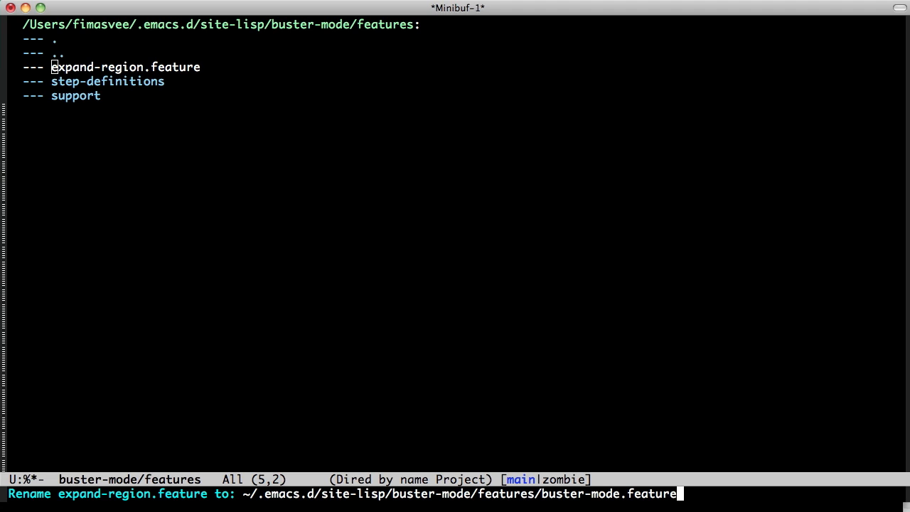
{"action": "key", "text": "Return"}
Hide file details and go into the support folder to env.el
{"action": "key", "text": "parenleft"}
{"action": "key", "text": "n"}
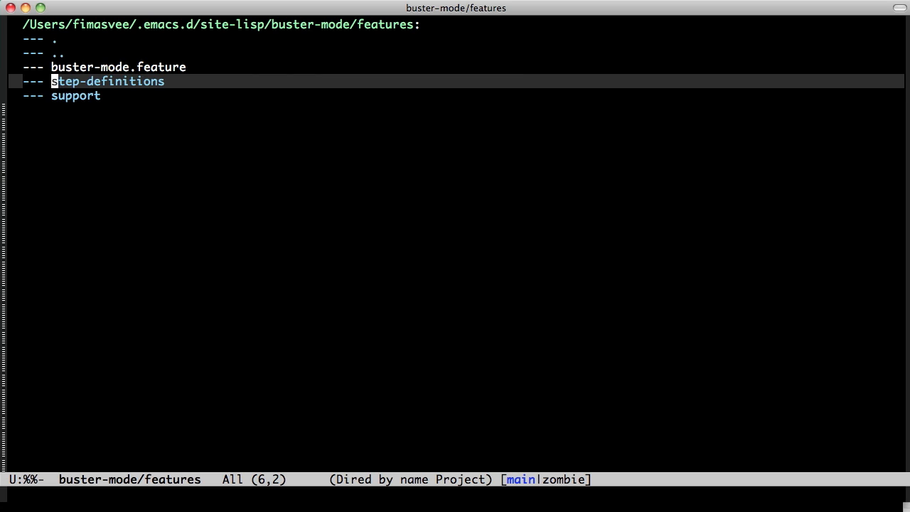
{"action": "key", "text": "n"}
{"action": "key", "text": "p"}
{"action": "key", "text": "n"}
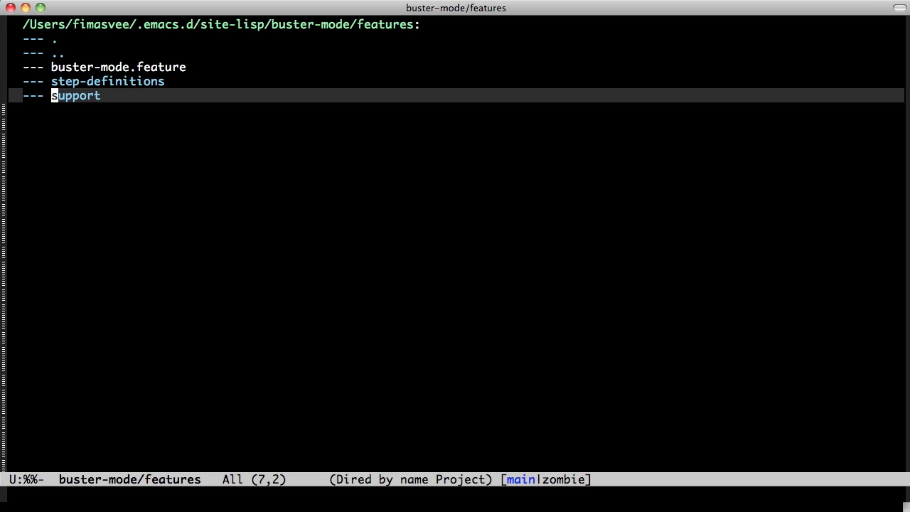
{"action": "key", "text": "Return"}
{"action": "key", "text": "Return"}
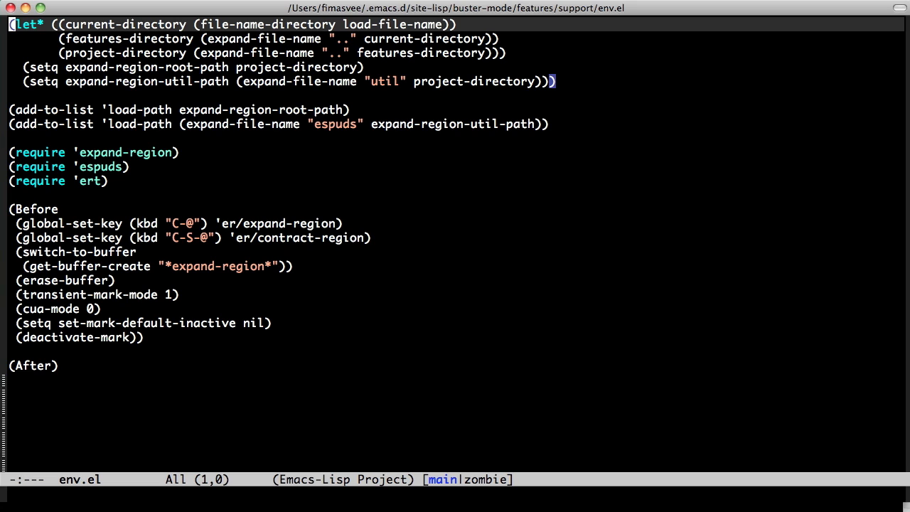
Replace every occurrence of expand-region with buster-mode in env.el
{"action": "key", "text": "alt+braceright"}
{"action": "key", "text": "alt+braceright"}
{"action": "key", "text": "alt+less"}
{"action": "key", "text": "alt+percent"}
{"action": "type", "text": "exp"}
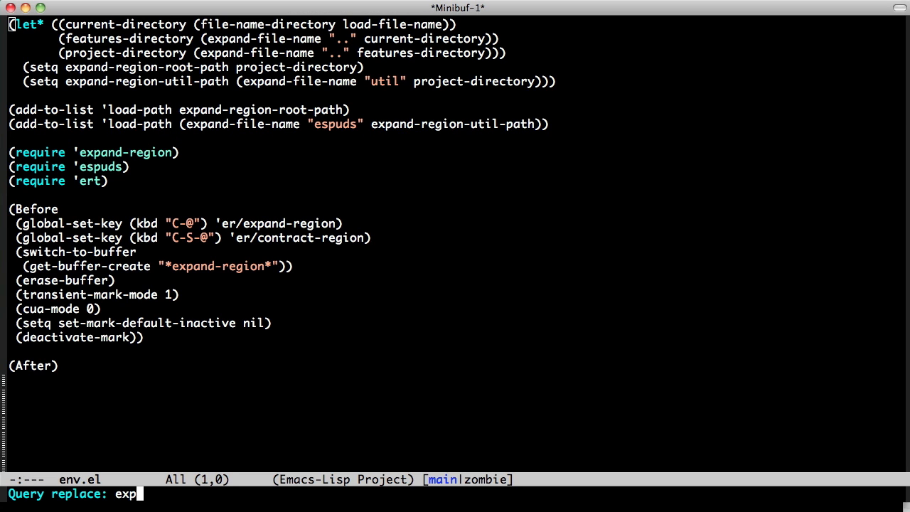
{"action": "type", "text": "and-region"}
{"action": "key", "text": "Return"}
{"action": "type", "text": "buster-"}
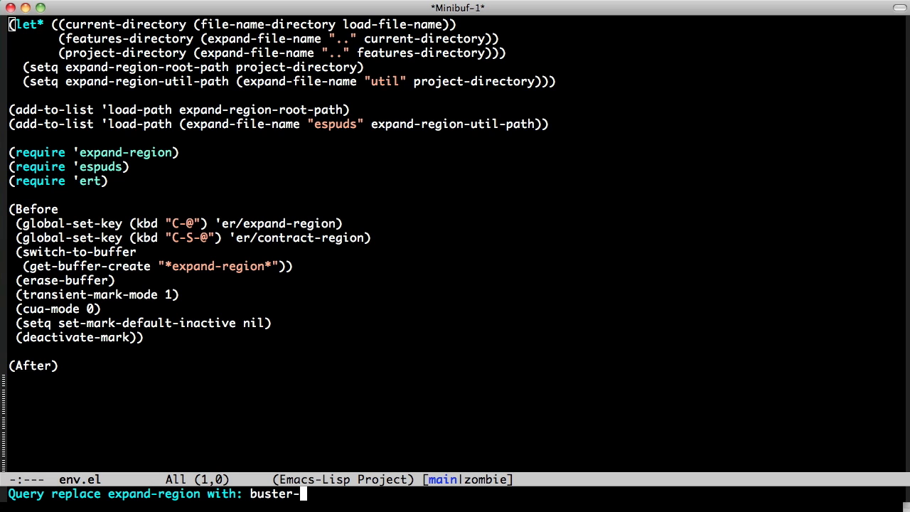
{"action": "type", "text": "mode"}
{"action": "key", "text": "Return"}
{"action": "key", "text": "exclam"}
Delete the two global-set-key lines from env.el
{"action": "key", "text": "ctrl+Up"}
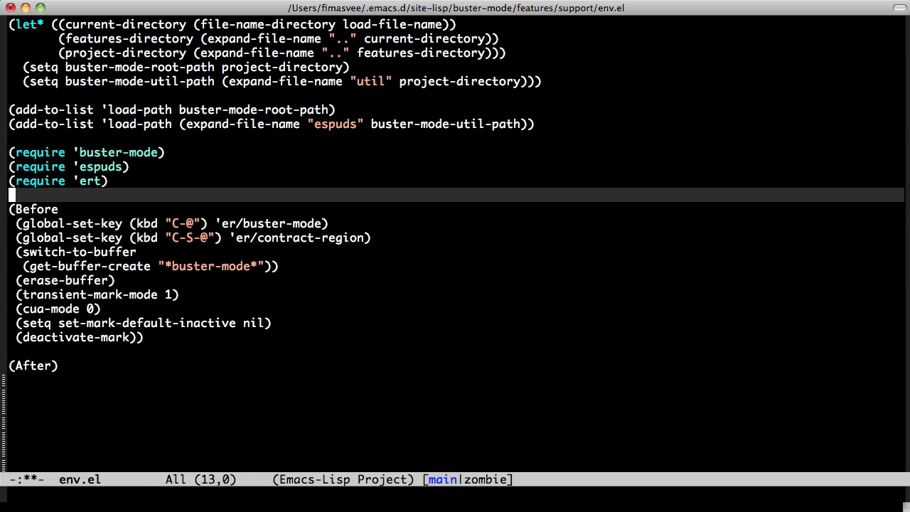
{"action": "key", "text": "ctrl+Up"}
{"action": "key", "text": "ctrl+Down"}
{"action": "key", "text": "ctrl+Down"}
{"action": "key", "text": "Up"}
{"action": "key", "text": "Up"}
{"action": "key", "text": "Up"}
{"action": "key", "text": "Up"}
{"action": "key", "text": "Up"}
{"action": "key", "text": "Up"}
{"action": "key", "text": "Up"}
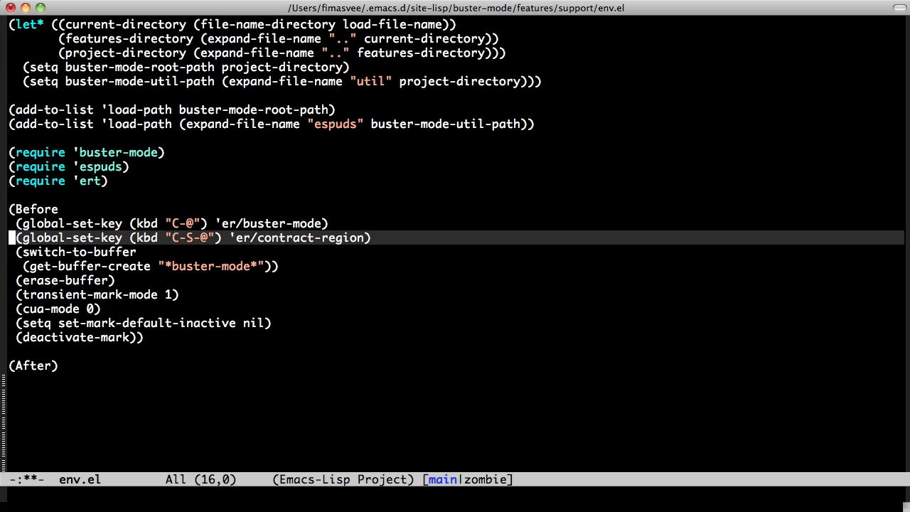
{"action": "key", "text": "Up"}
{"action": "key", "text": "ctrl+space"}
{"action": "key", "text": "Down"}
{"action": "key", "text": "Down"}
{"action": "key", "text": "ctrl+w"}
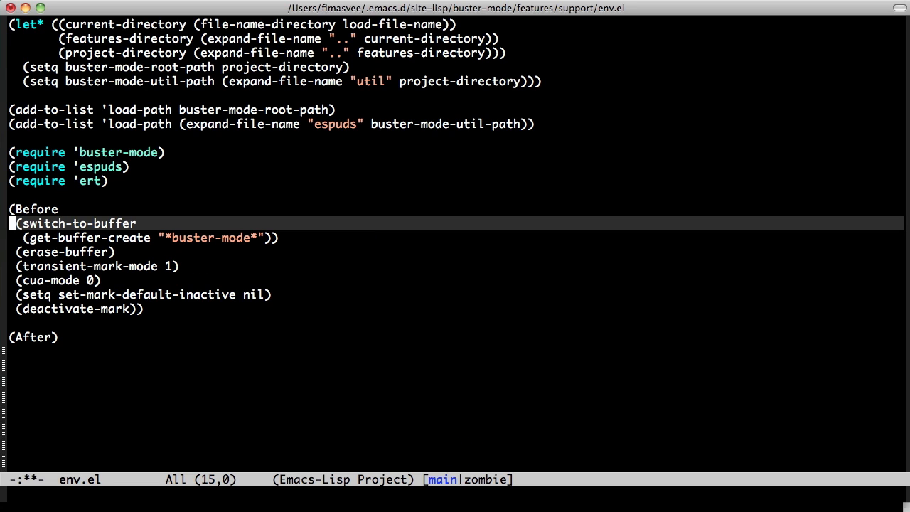
Review the load-path lines and the buster-mode, espuds and ert requires
{"action": "key", "text": "ctrl+Up"}
{"action": "key", "text": "Up"}
{"action": "key", "text": "Up"}
{"action": "key", "text": "Up"}
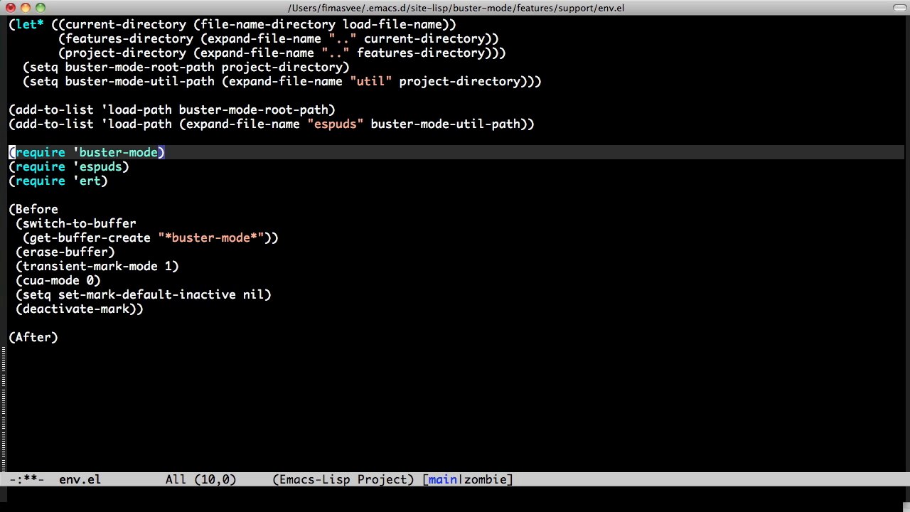
{"action": "key", "text": "Down"}
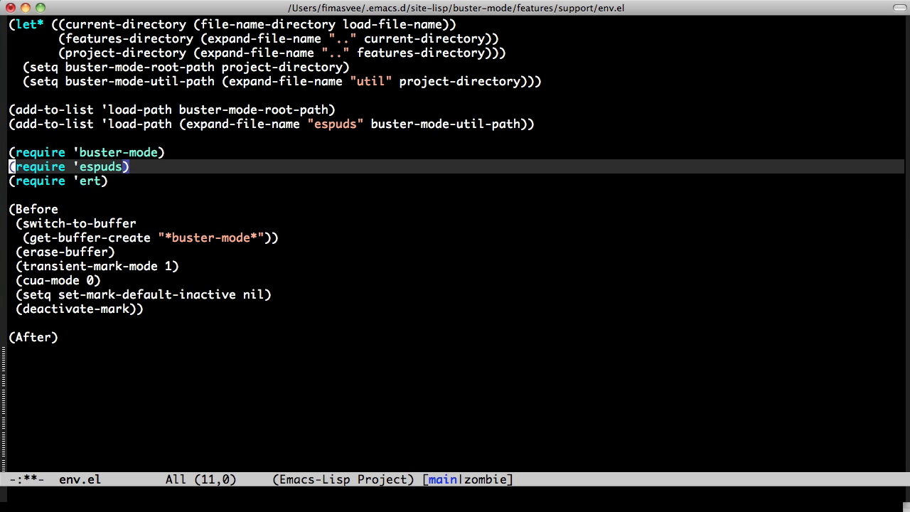
{"action": "key", "text": "Down"}
{"action": "key", "text": "Down"}
{"action": "key", "text": "Left"}
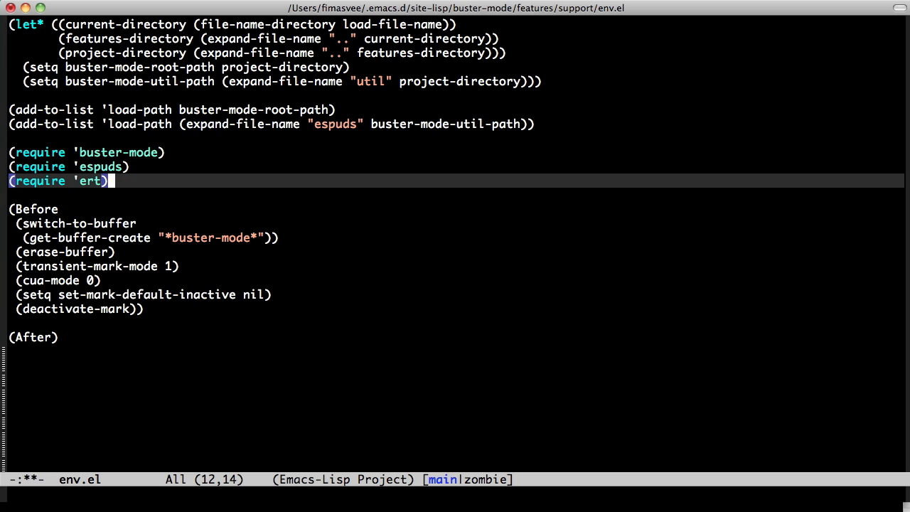
{"action": "key", "text": "Up"}
{"action": "key", "text": "Up"}
{"action": "key", "text": "Up"}
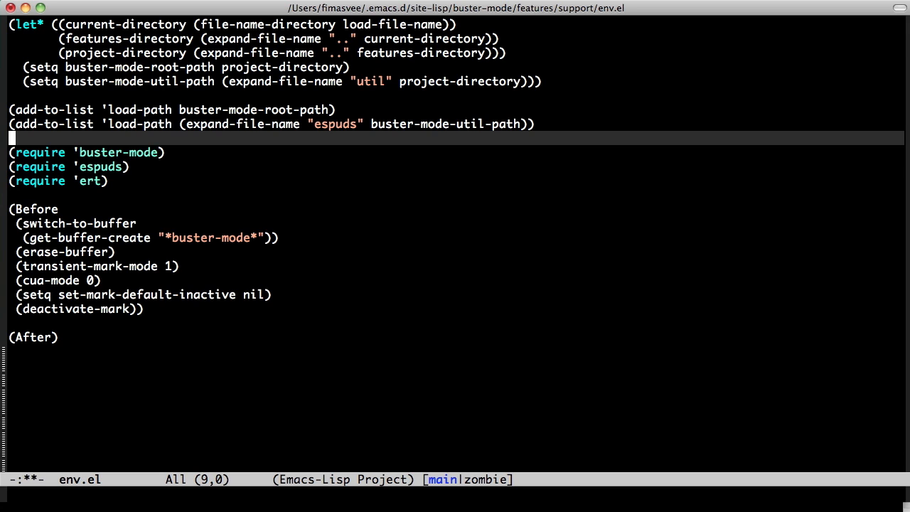
{"action": "key", "text": "Up"}
{"action": "key", "text": "Up"}
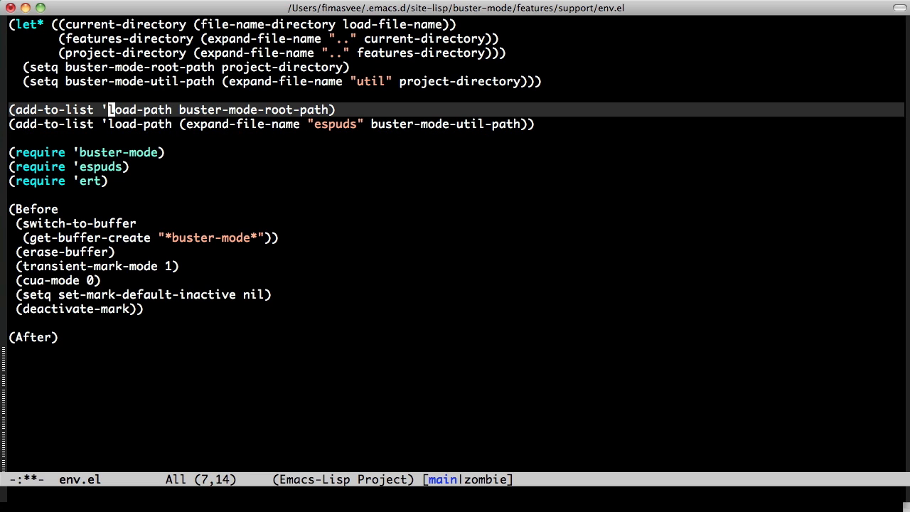
{"action": "key", "text": "End"}
{"action": "key", "text": "Right"}
{"action": "key", "text": "Down"}
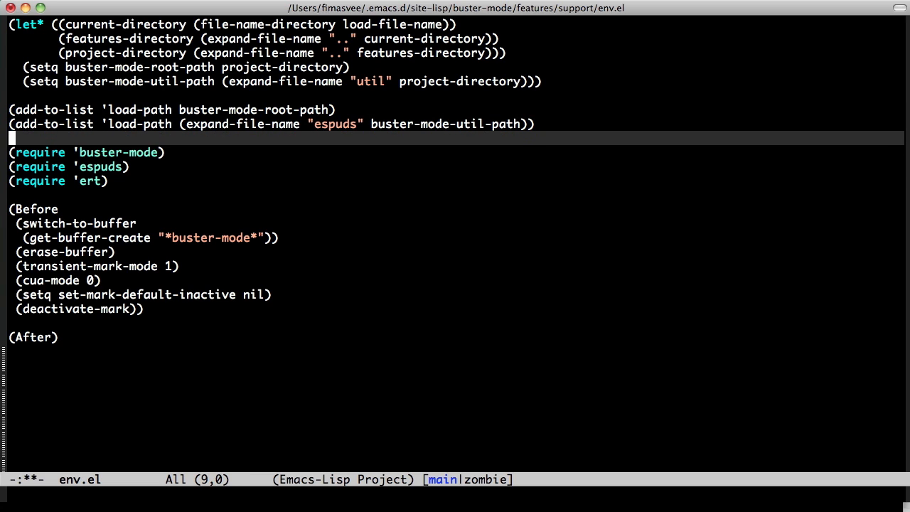
{"action": "key", "text": "Down"}
{"action": "key", "text": "Down"}
Review the Before hook's buffer, cua-mode and transient-mark lines and save env.el
{"action": "key", "text": "Down"}
{"action": "key", "text": "Down"}
{"action": "key", "text": "Down"}
{"action": "key", "text": "Down"}
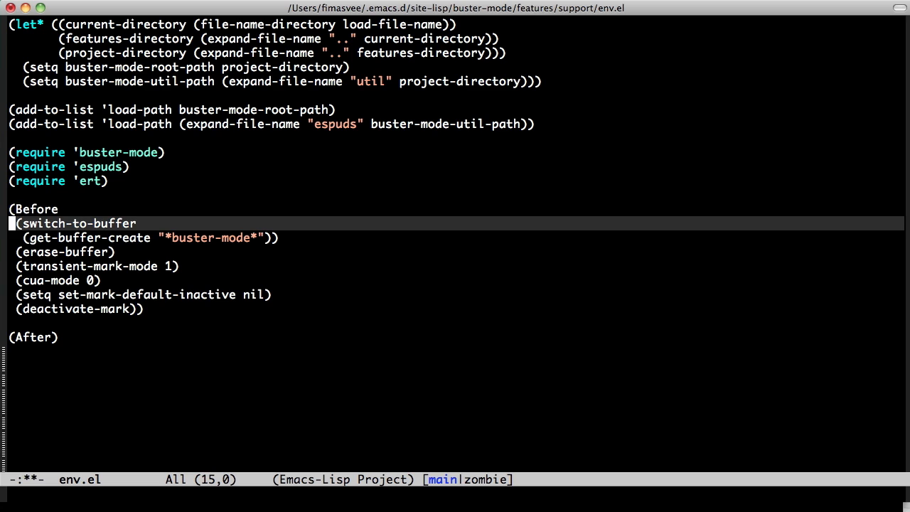
{"action": "key", "text": "Down"}
{"action": "key", "text": "Down"}
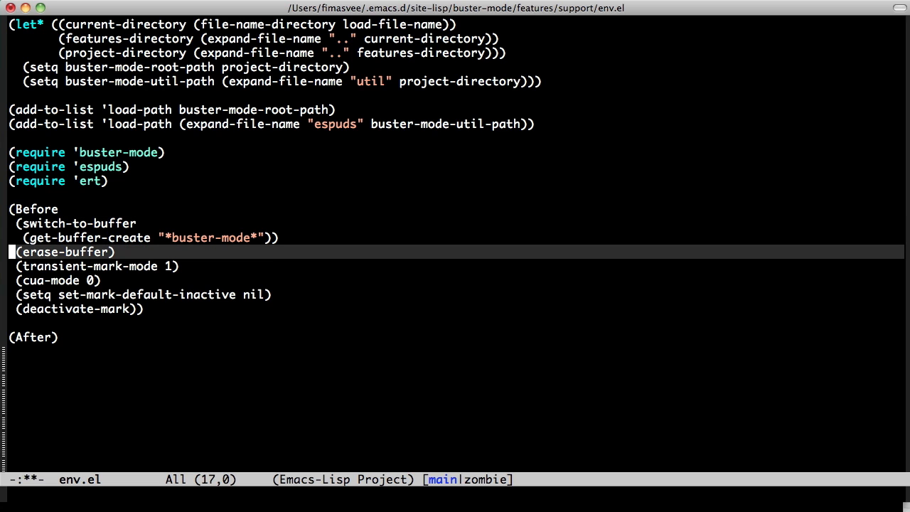
{"action": "key", "text": "Down"}
{"action": "key", "text": "Down"}
{"action": "key", "text": "Down"}
{"action": "key", "text": "Up"}
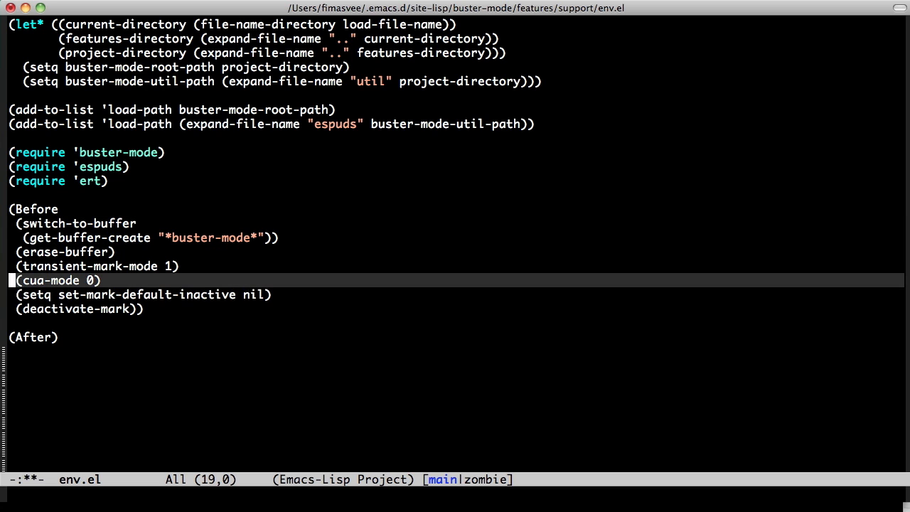
{"action": "key", "text": "Up"}
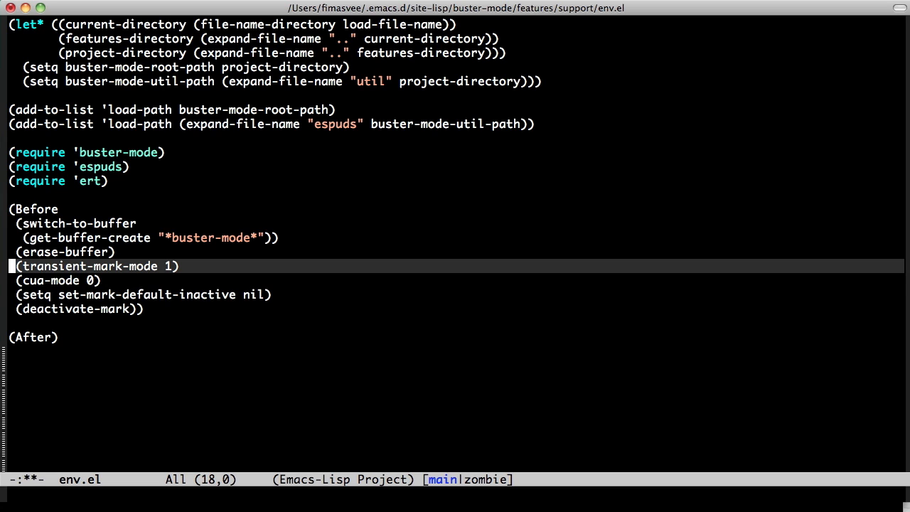
{"action": "key", "text": "Down"}
{"action": "key", "text": "Down"}
{"action": "key", "text": "Down"}
{"action": "key", "text": "Down"}
{"action": "key", "text": "Down"}
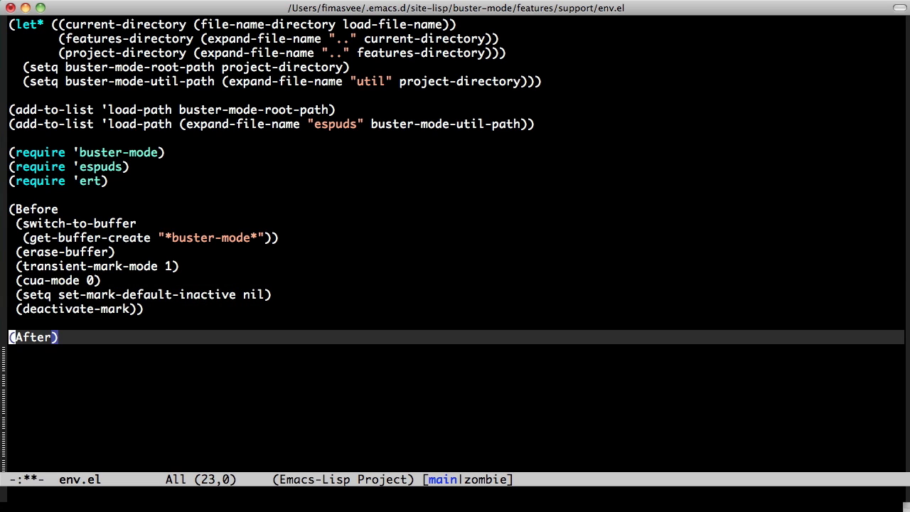
{"action": "key", "text": "Up"}
{"action": "key", "text": "Up"}
{"action": "key", "text": "Up"}
{"action": "key", "text": "Up"}
{"action": "key", "text": "ctrl+x"}
{"action": "key", "text": "ctrl+s"}
{"action": "key", "text": "Down"}
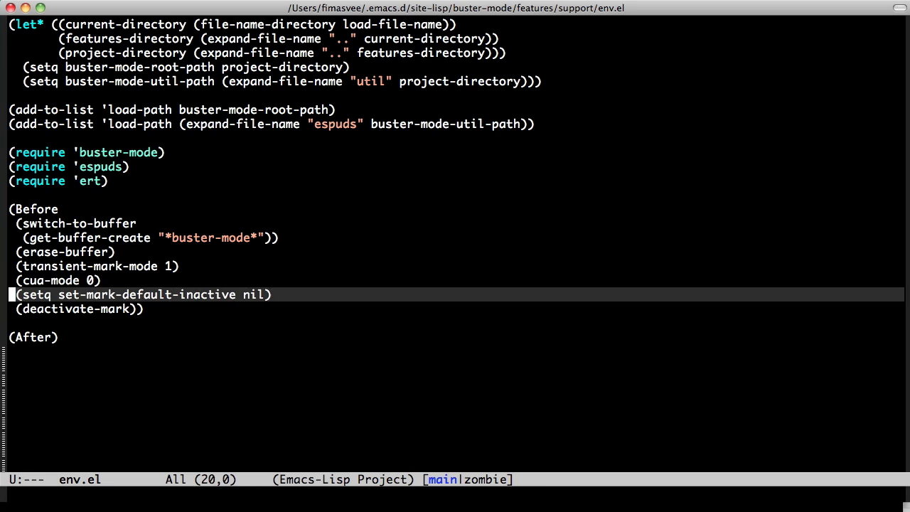
{"action": "key", "text": "Down"}
{"action": "key", "text": "Down"}
{"action": "key", "text": "Down"}
{"action": "key", "text": "Up"}
{"action": "key", "text": "Up"}
{"action": "key", "text": "Up"}
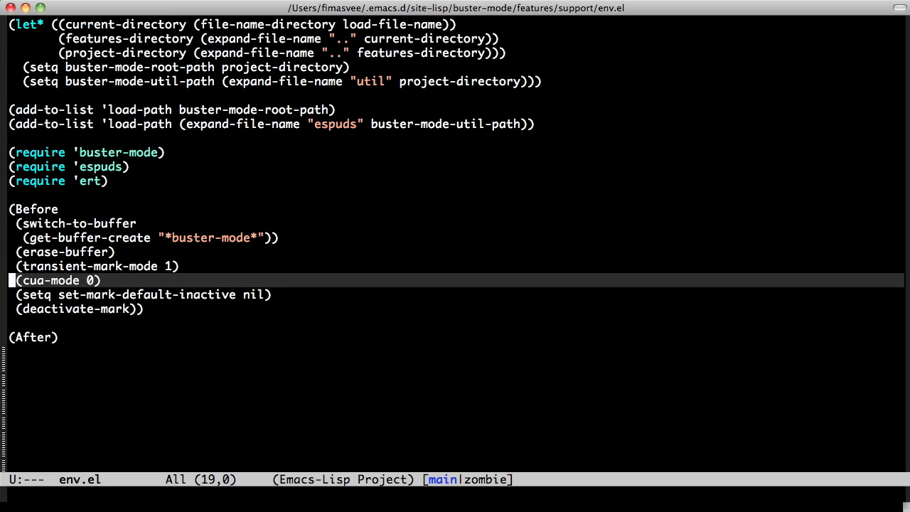
{"action": "key", "text": "Up"}
{"action": "key", "text": "Up"}
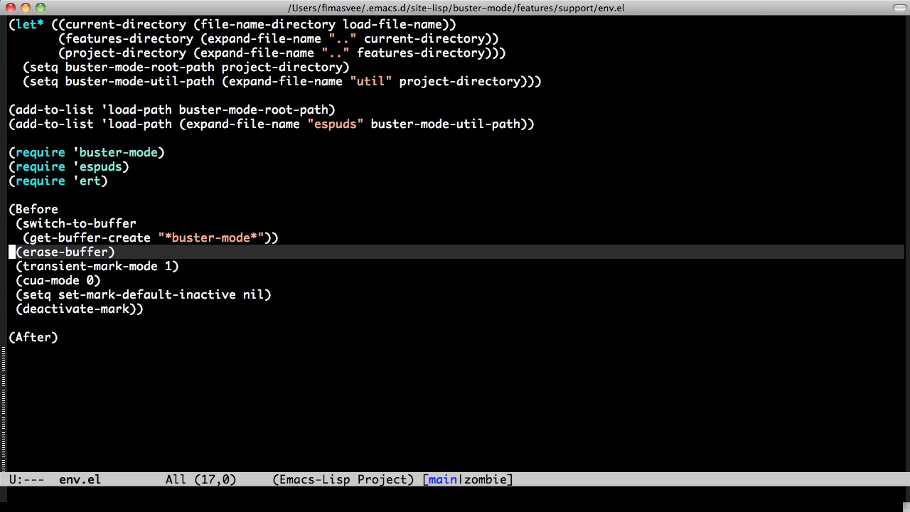
Close env.el and open buster-mode.feature from the features listing
{"action": "key", "text": "ctrl+x"}
{"action": "key", "text": "k"}
{"action": "key", "text": "Return"}
{"action": "key", "text": "asciicircum"}
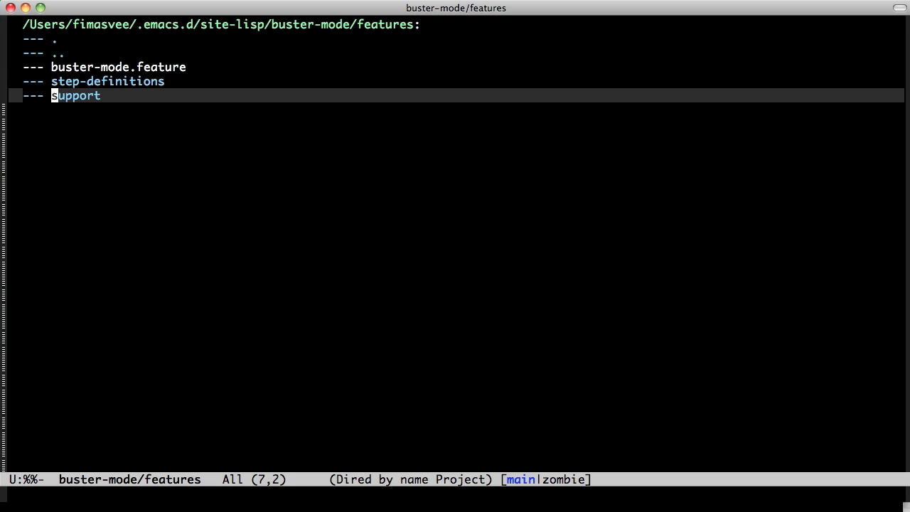
{"action": "key", "text": "Up"}
{"action": "key", "text": "Up"}
{"action": "key", "text": "Return"}
Delete the old Expand Region content and expand a new Feature template titled Toggle deferred
{"action": "key", "text": "Down"}
{"action": "key", "text": "Down"}
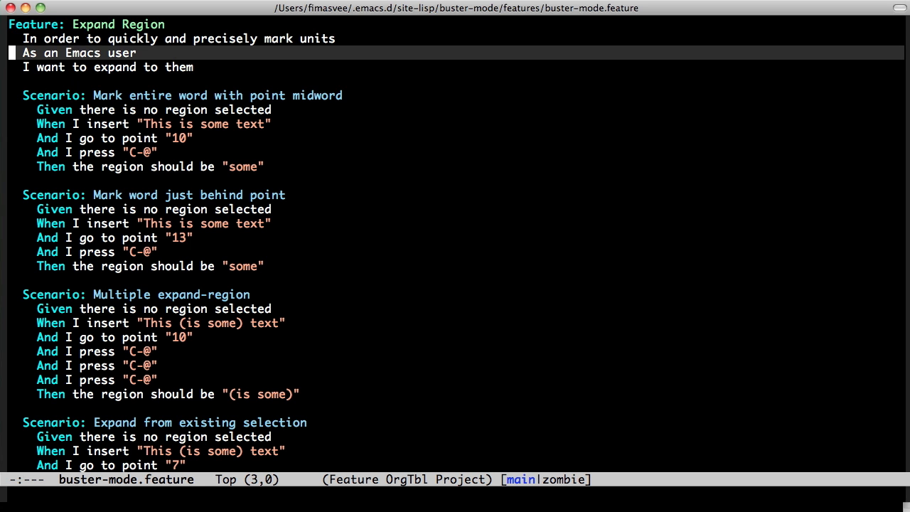
{"action": "key", "text": "Down"}
{"action": "key", "text": "Down"}
{"action": "key", "text": "ctrl+space"}
{"action": "key", "text": "alt+greater"}
{"action": "key", "text": "ctrl+w"}
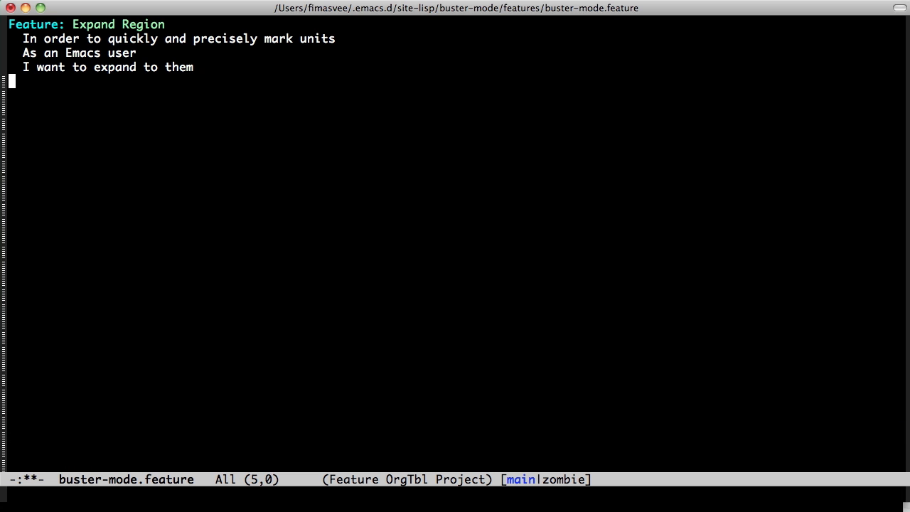
{"action": "key", "text": "ctrl+space"}
{"action": "key", "text": "alt+less"}
{"action": "type", "text": "f"}
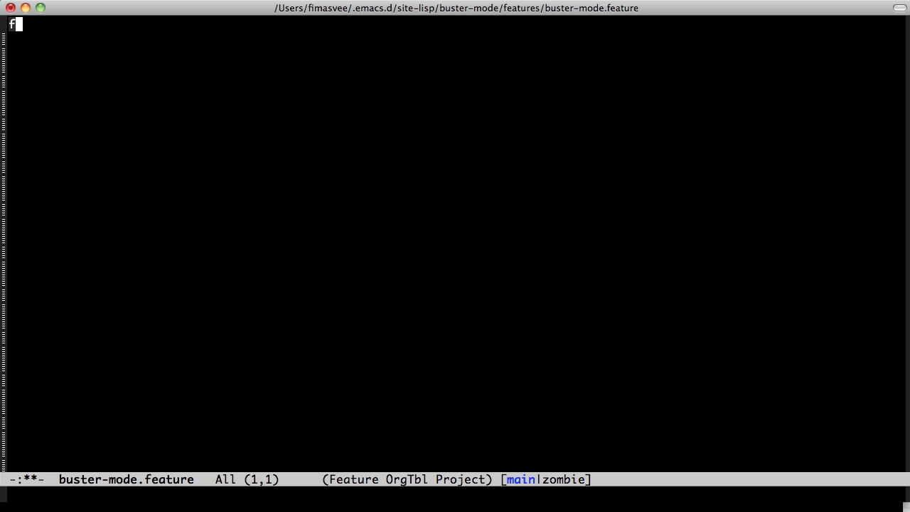
{"action": "key", "text": "Tab"}
{"action": "type", "text": "Toggle "}
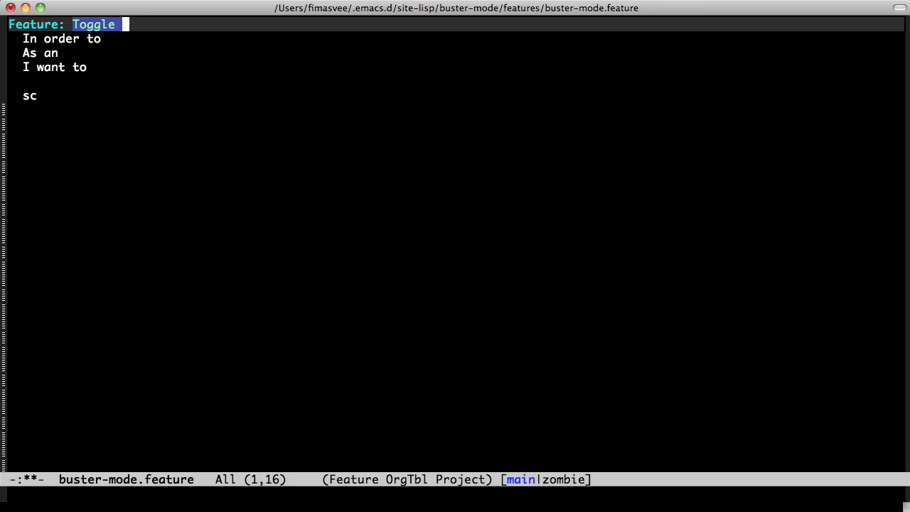
{"action": "type", "text": "deffer"}
{"action": "key", "text": "BackSpace"}
{"action": "key", "text": "BackSpace"}
{"action": "key", "text": "BackSpace"}
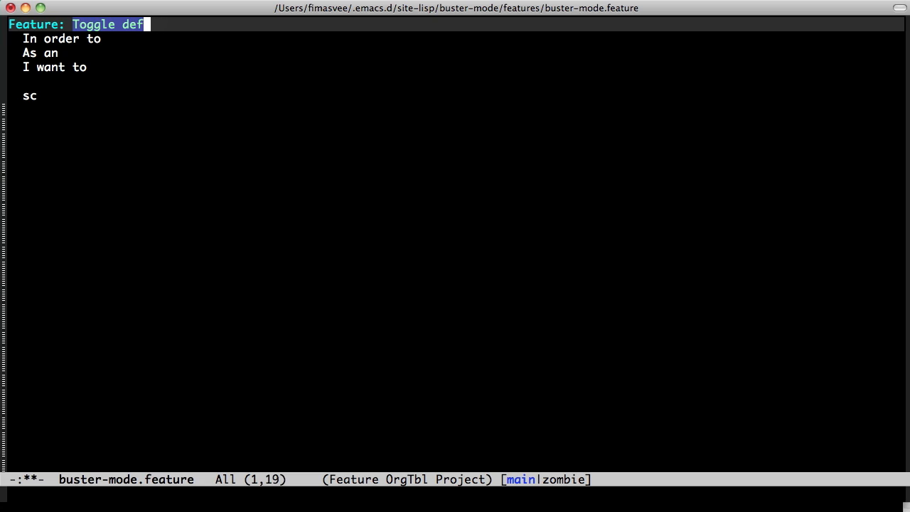
{"action": "type", "text": "erred"}
Fill in the in-order-to and as-a story lines about quickly deferring a test
{"action": "key", "text": "Tab"}
{"action": "type", "text": "quickly "}
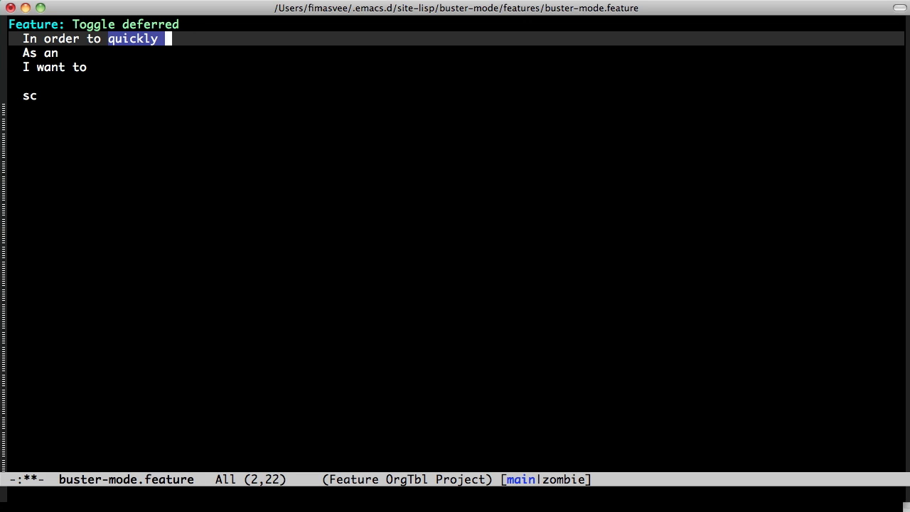
{"action": "type", "text": "toggle"}
{"action": "key", "text": "BackSpace"}
{"action": "key", "text": "BackSpace"}
{"action": "key", "text": "BackSpace"}
{"action": "key", "text": "BackSpace"}
{"action": "key", "text": "BackSpace"}
{"action": "key", "text": "BackSpace"}
{"action": "type", "text": "defer a test"}
{"action": "key", "text": "Tab"}
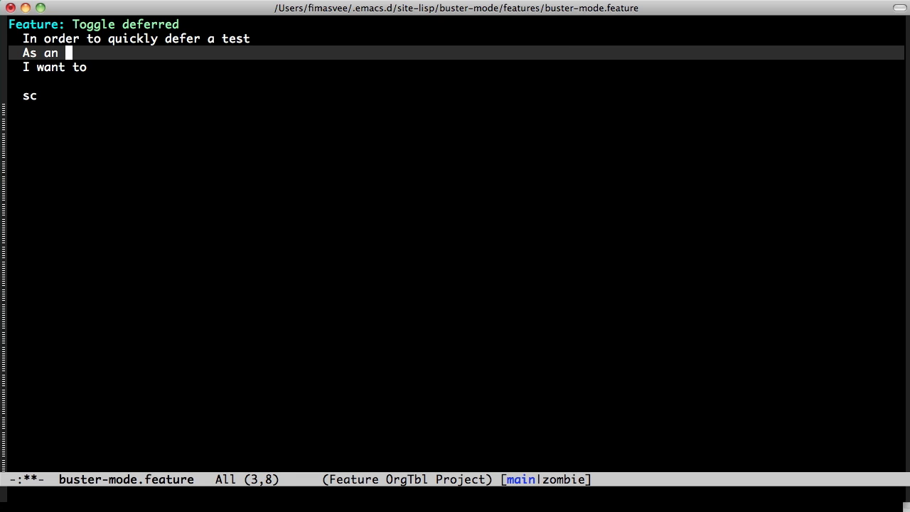
{"action": "type", "text": "buster"}
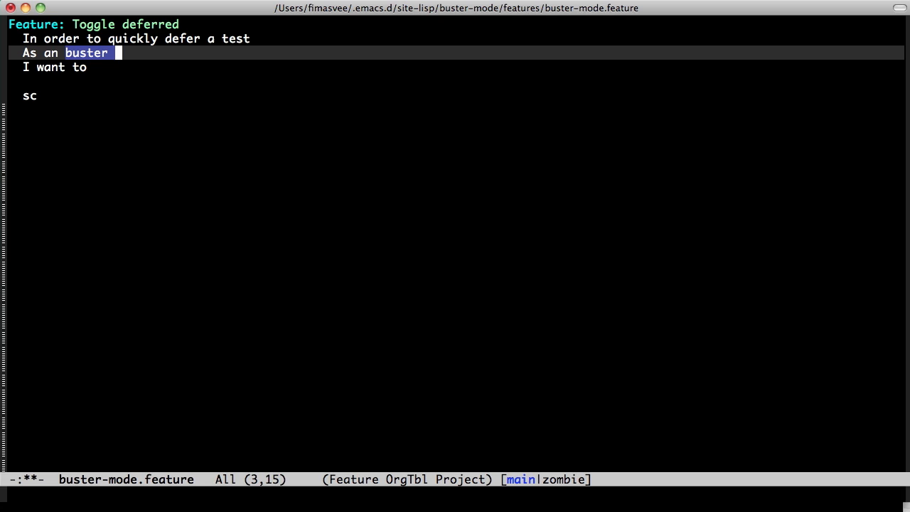
{"action": "type", "text": " using emacs user"}
{"action": "key", "text": "Tab"}
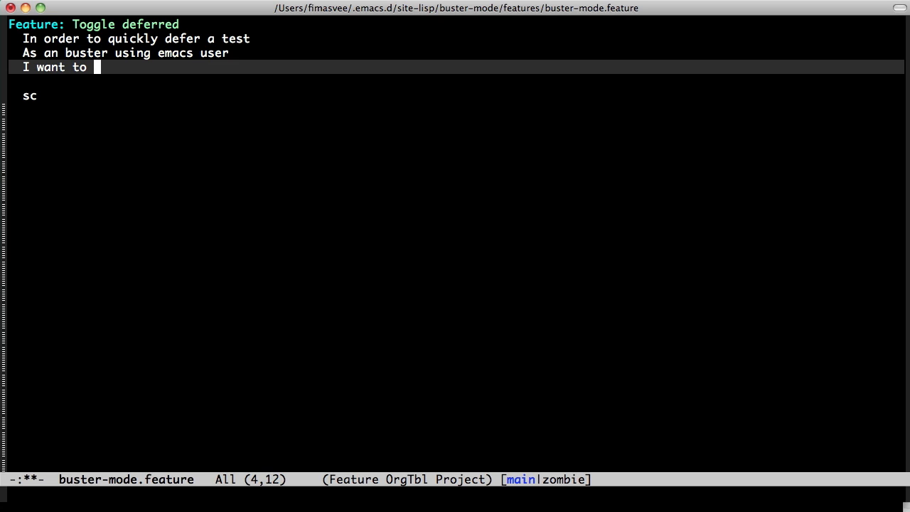
Fix 'an' to 'a' on the role line and finish the I-want-to line
{"action": "key", "text": "Up"}
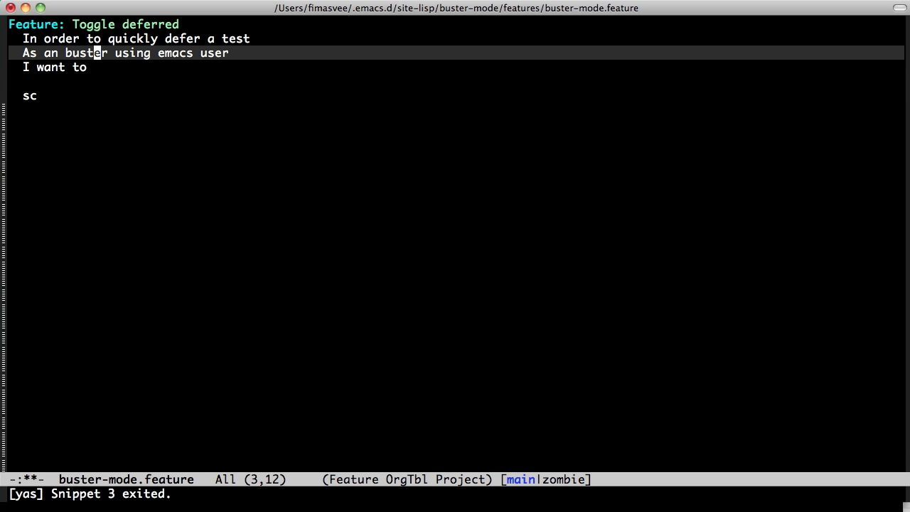
{"action": "key", "text": "alt+b"}
{"action": "key", "text": "Left"}
{"action": "key", "text": "Left"}
{"action": "key", "text": "ctrl+d"}
{"action": "key", "text": "Down"}
{"action": "key", "text": "End"}
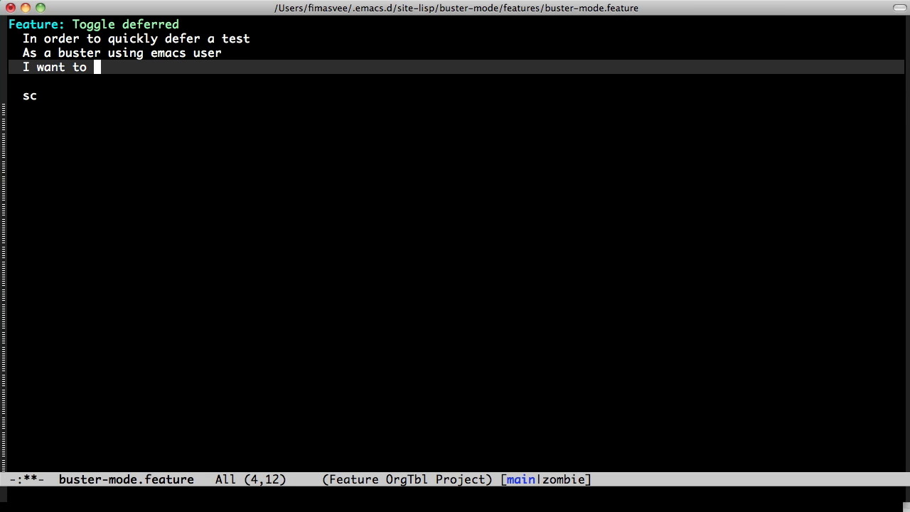
{"action": "type", "text": "jus"}
{"action": "type", "text": "t press key ple"}
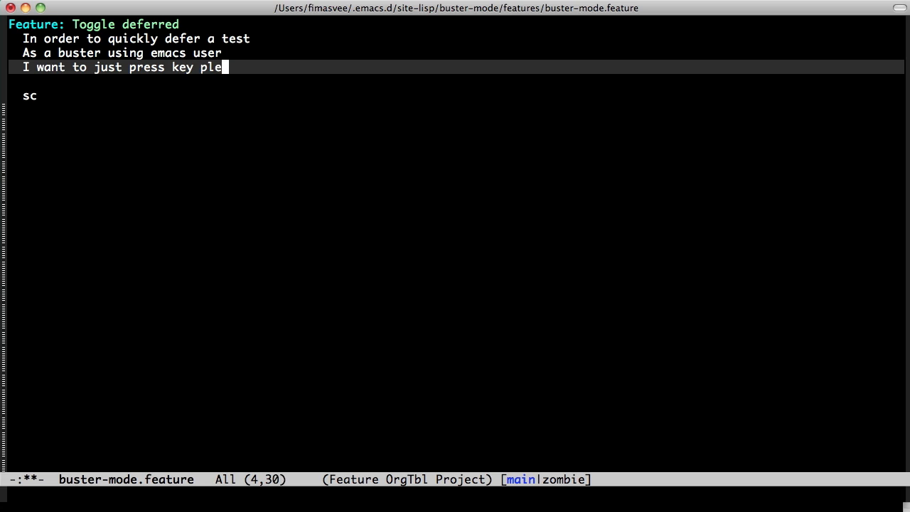
{"action": "type", "text": "ase"}
{"action": "key", "text": "Down"}
{"action": "key", "text": "Down"}
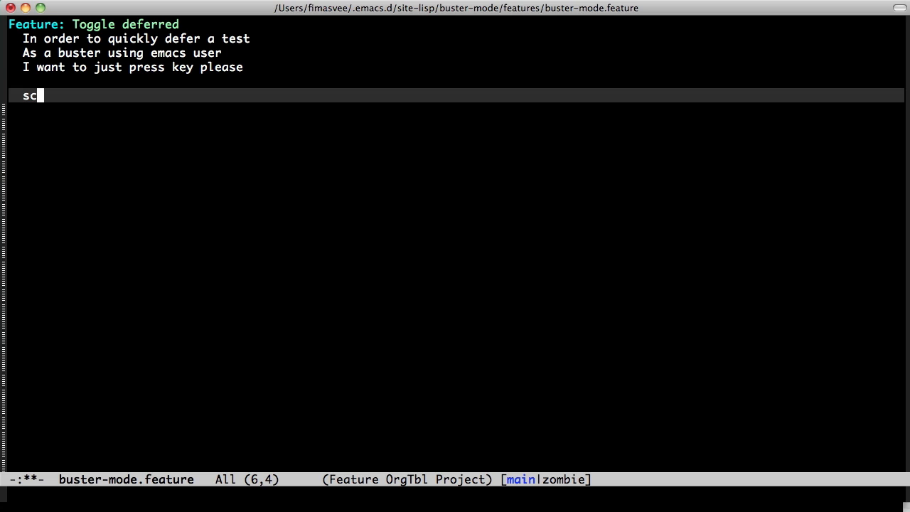
Expand a scenario template named 'Deferring a test' and remove its Given step
{"action": "key", "text": "Tab"}
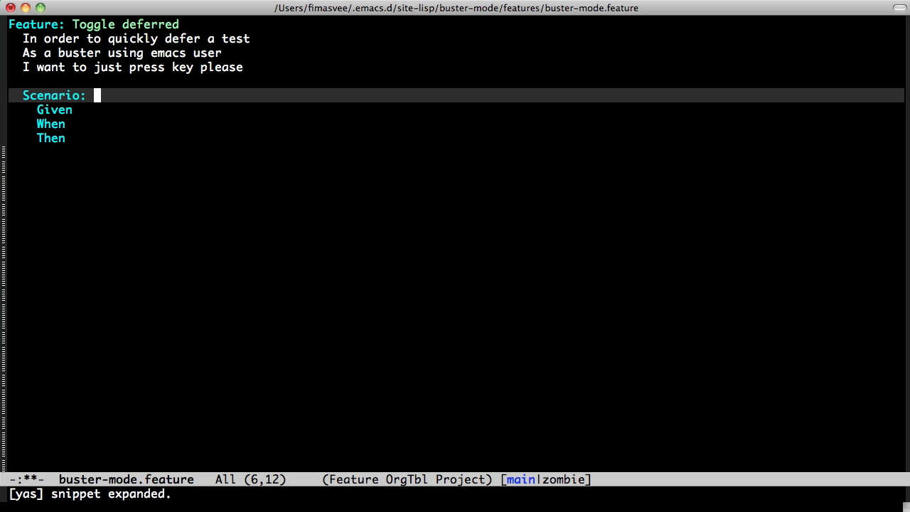
{"action": "type", "text": "T"}
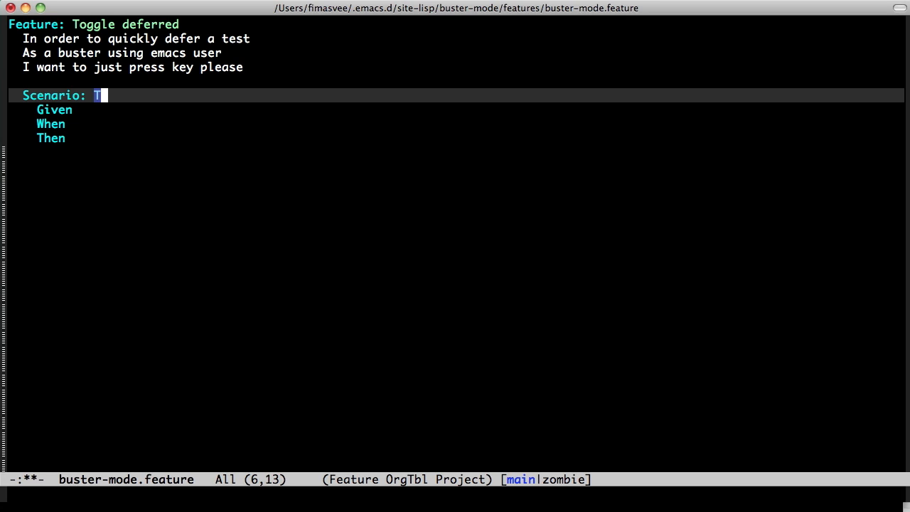
{"action": "key", "text": "BackSpace"}
{"action": "type", "text": "Deferring a "}
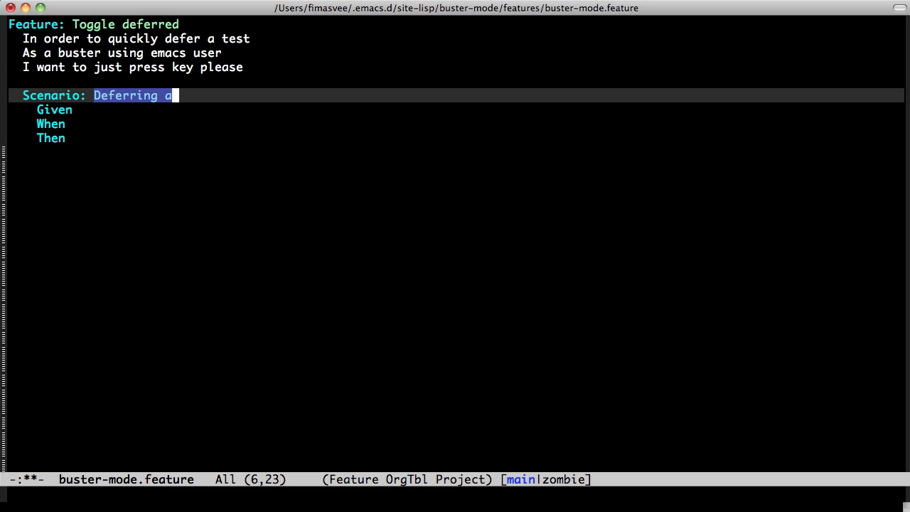
{"action": "type", "text": "test"}
{"action": "key", "text": "Tab"}
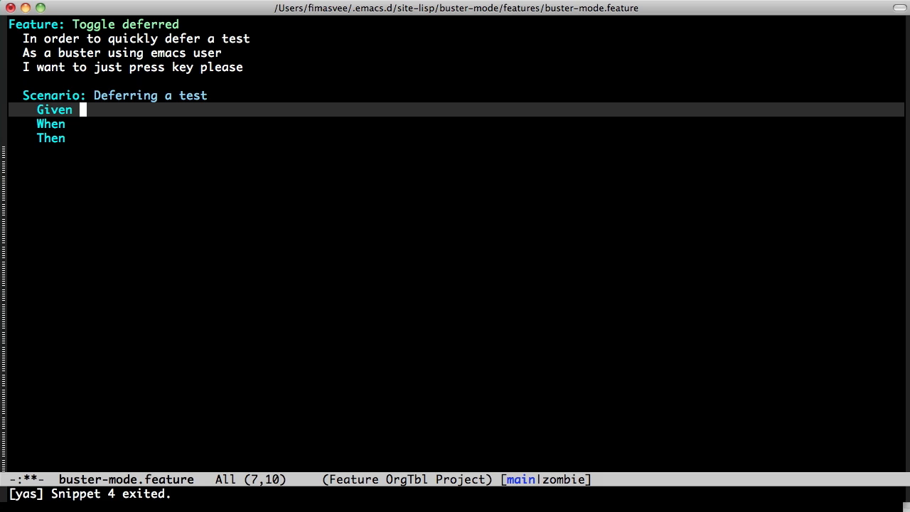
{"action": "key", "text": "ctrl+shift+BackSpace"}
{"action": "key", "text": "ctrl+e"}
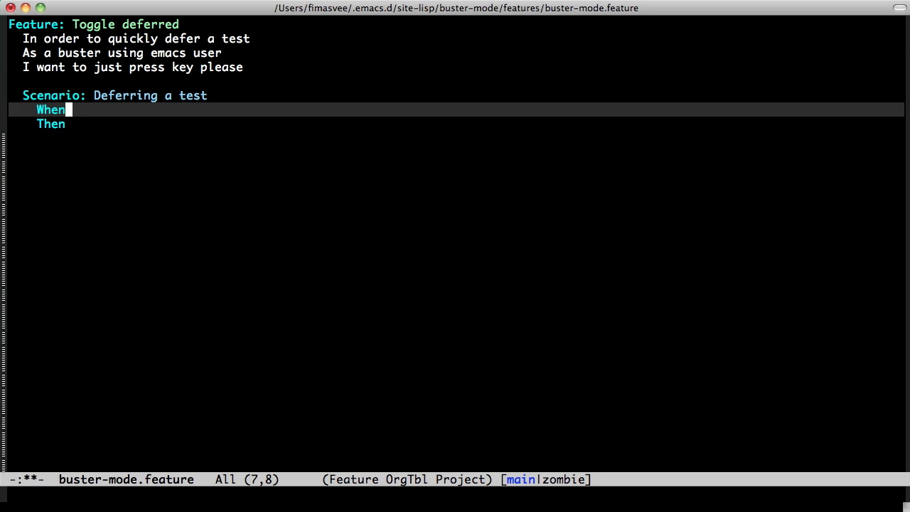
{"action": "type", "text": " I insert \"\""}
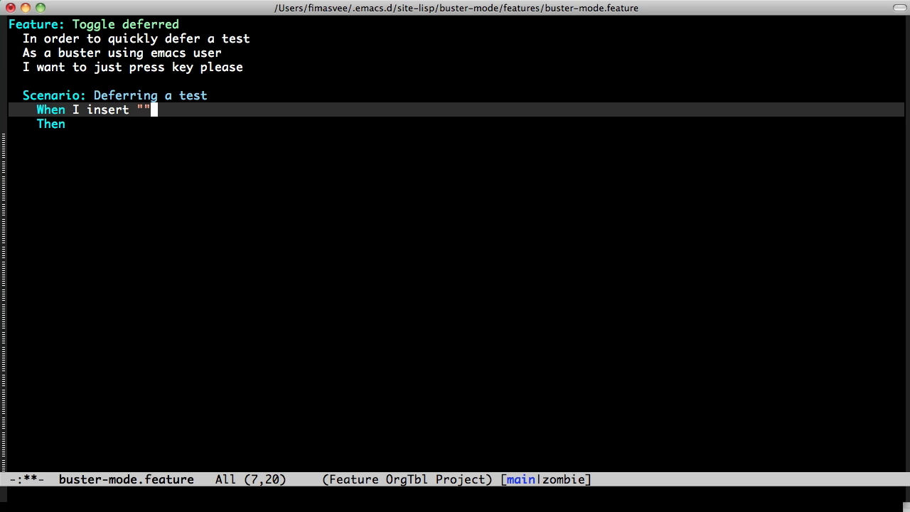
Make the When I insert: step hold an empty indented triple-quoted text block
{"action": "key", "text": "ctrl+b"}
{"action": "key", "text": "BackSpace"}
{"action": "key", "text": "BackSpace"}
{"action": "type", "text": ":"}
{"action": "key", "text": "Return"}
{"action": "key", "text": "Tab"}
{"action": "type", "text": "\"\"\""}
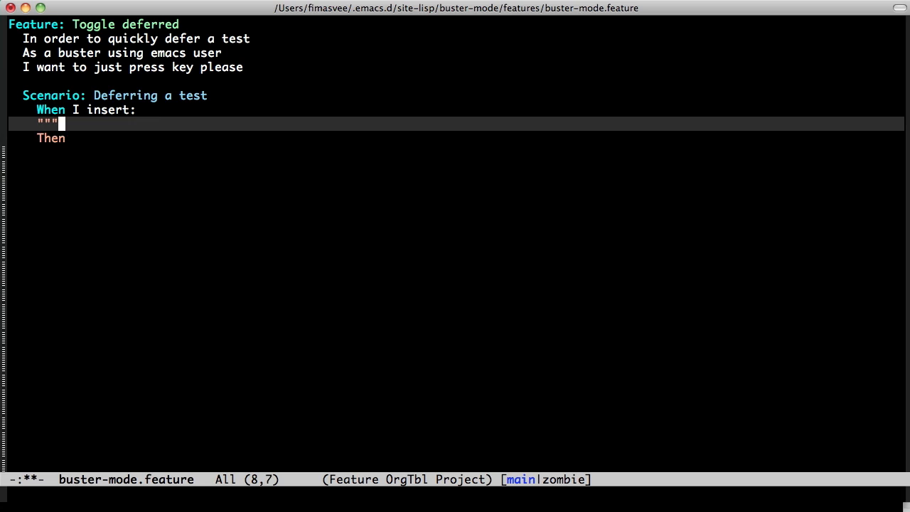
{"action": "key", "text": "Return"}
{"action": "key", "text": "Tab"}
{"action": "type", "text": "\"\"\""}
{"action": "key", "text": "ctrl+a"}
{"action": "key", "text": "ctrl+o"}
{"action": "key", "text": "Tab"}
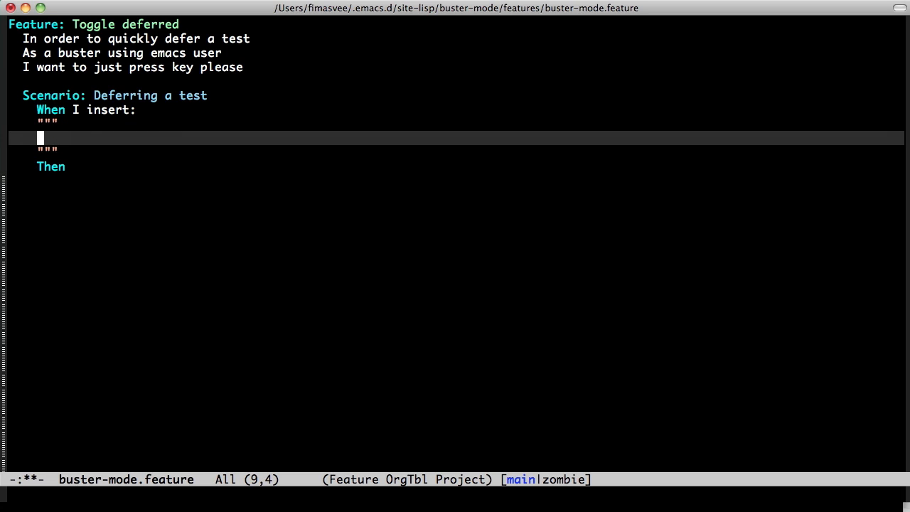
{"action": "type", "text": "tests"}
{"action": "key", "text": "BackSpace"}
{"action": "key", "text": "BackSpace"}
{"action": "key", "text": "BackSpace"}
{"action": "key", "text": "BackSpace"}
{"action": "key", "text": "BackSpace"}
Copy the Building Page testCase region from building-page-test.js in the other workspace
{"action": "key", "text": "ctrl+x"}
{"action": "key", "text": "x"}
{"action": "key", "text": "s"}
{"action": "key", "text": "Return"}
{"action": "key", "text": "ctrl+p"}
{"action": "key", "text": "ctrl+p"}
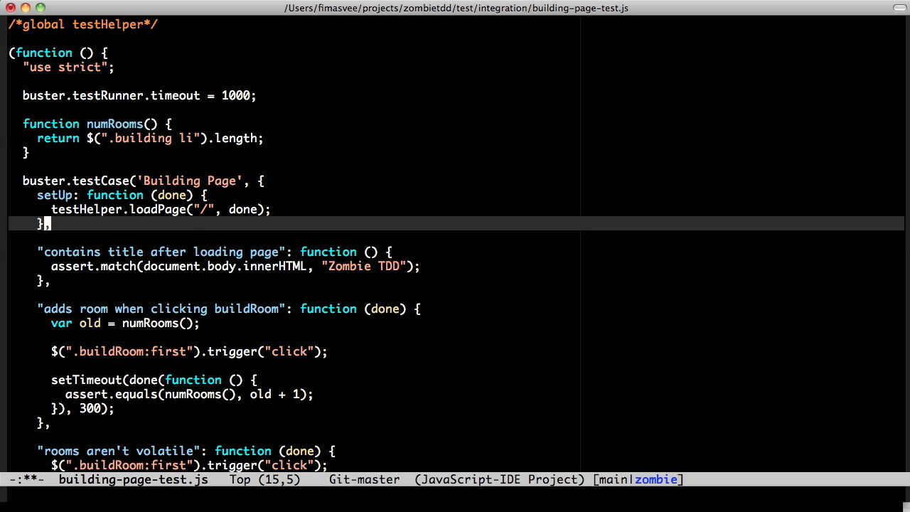
{"action": "key", "text": "ctrl+p"}
{"action": "key", "text": "ctrl+p"}
{"action": "key", "text": "ctrl+p"}
{"action": "key", "text": "ctrl+a"}
{"action": "key", "text": "ctrl+space"}
{"action": "key", "text": "alt+}"}
{"action": "key", "text": "alt+}"}
{"action": "key", "text": "alt+w"}
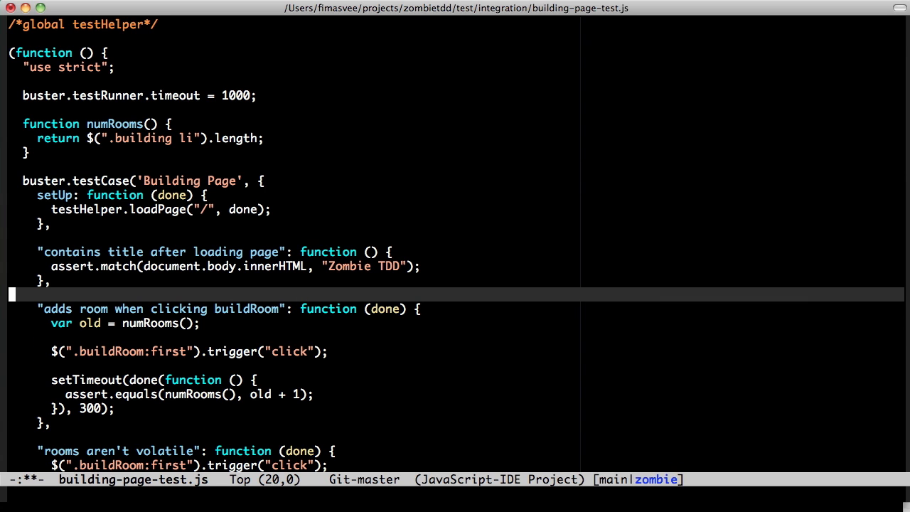
Yank the test case into the scenario block and close it with brackets, dropping the trailing comma
{"action": "key", "text": "ctrl+x"}
{"action": "key", "text": "x"}
{"action": "key", "text": "Return"}
{"action": "key", "text": "ctrl+a"}
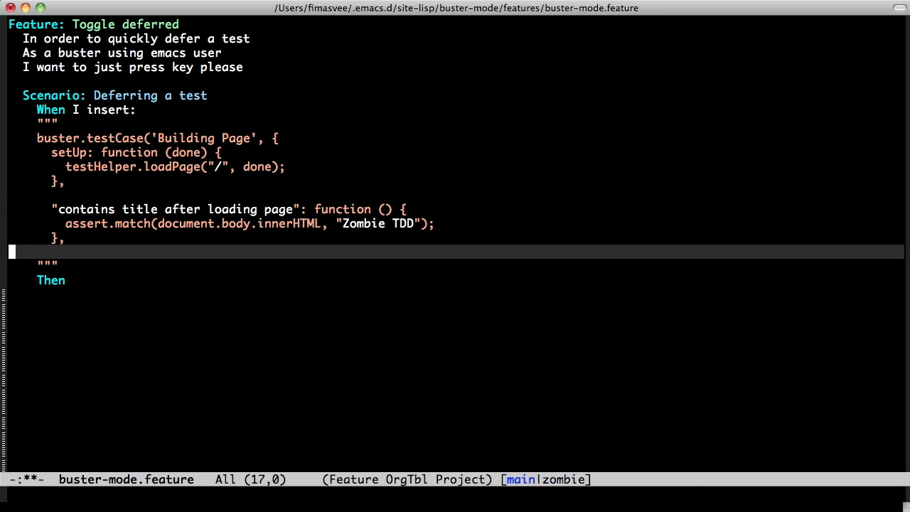
{"action": "key", "text": "ctrl+d"}
{"action": "key", "text": "ctrl+b"}
{"action": "key", "text": "BackSpace"}
{"action": "key", "text": "ctrl+f"}
{"action": "key", "text": "ctrl+b"}
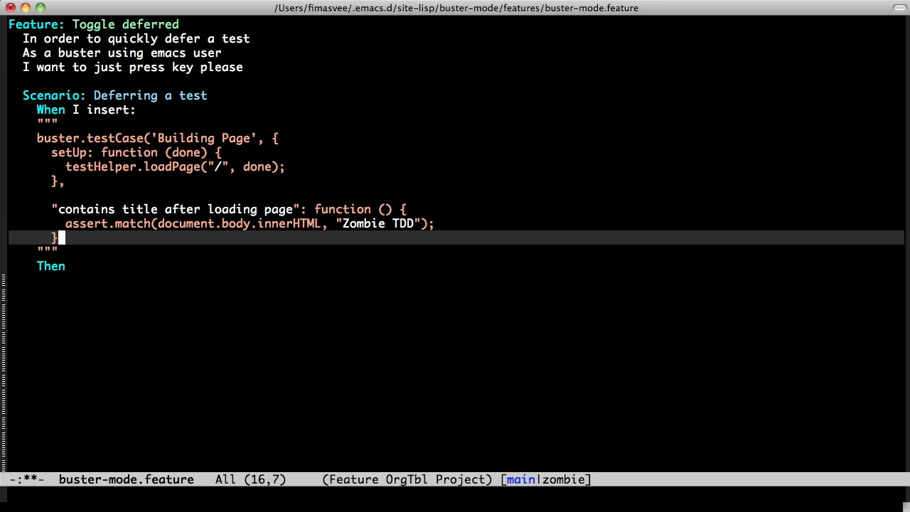
{"action": "key", "text": "Return"}
{"action": "type", "text": "})"}
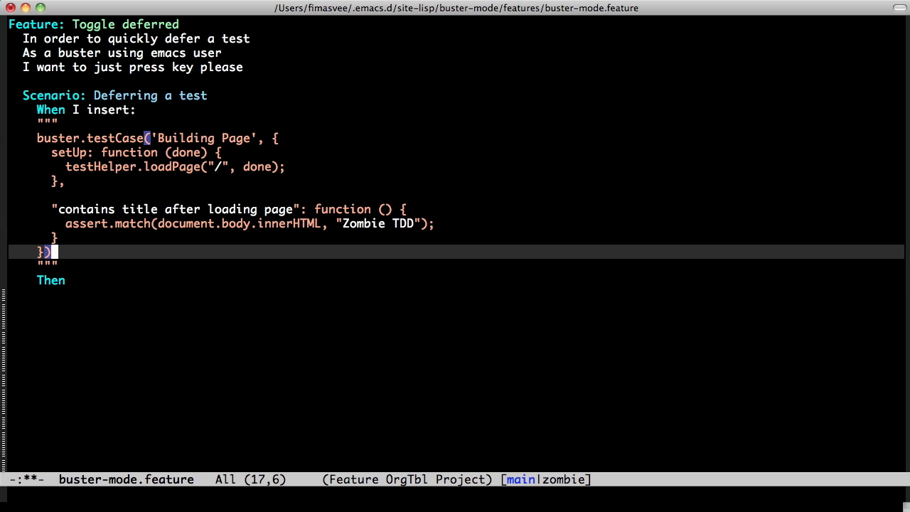
{"action": "type", "text": ";"}
{"action": "key", "text": "ctrl+f"}
{"action": "key", "text": "ctrl+n"}
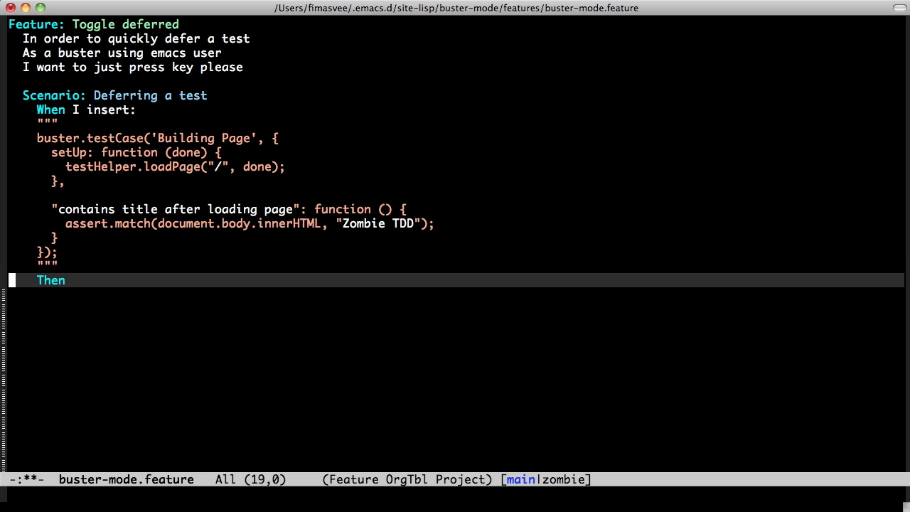
Kill the setUp block so only the contains title test remains, ending at the Then step
{"action": "key", "text": "ctrl+p"}
{"action": "key", "text": "ctrl+p"}
{"action": "key", "text": "ctrl+p"}
{"action": "key", "text": "ctrl+p"}
{"action": "key", "text": "ctrl+p"}
{"action": "key", "text": "ctrl+p"}
{"action": "key", "text": "ctrl+n"}
{"action": "key", "text": "ctrl+n"}
{"action": "key", "text": "ctrl+p"}
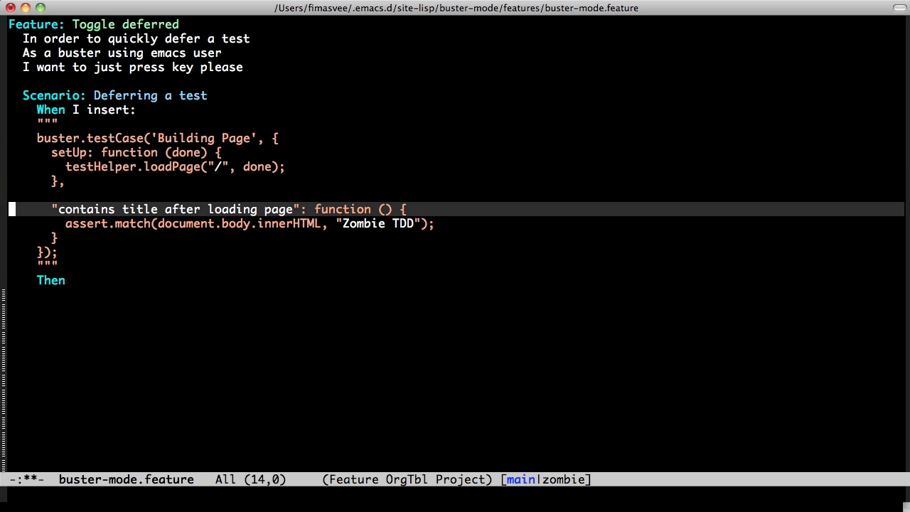
{"action": "key", "text": "ctrl+n"}
{"action": "key", "text": "ctrl+n"}
{"action": "key", "text": "ctrl+n"}
{"action": "key", "text": "ctrl+n"}
{"action": "key", "text": "ctrl+n"}
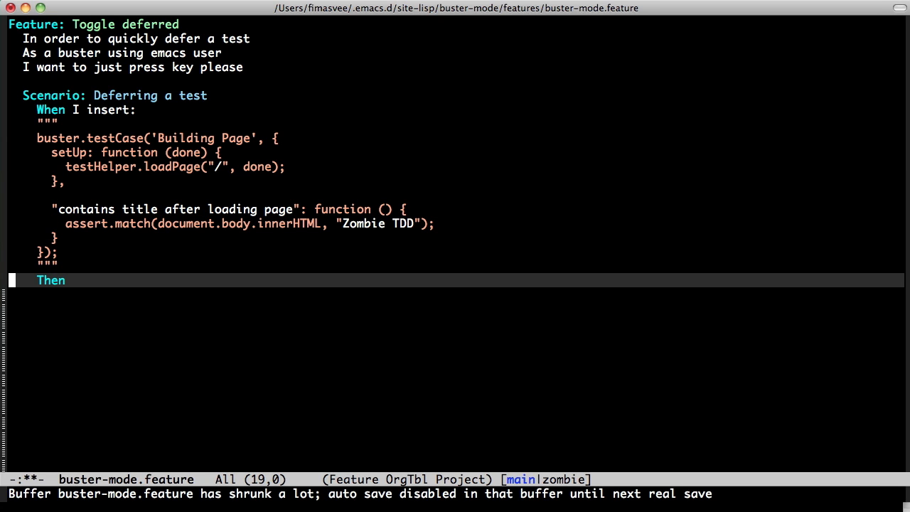
{"action": "key", "text": "ctrl+n"}
{"action": "key", "text": "ctrl+p"}
{"action": "key", "text": "ctrl+p"}
{"action": "key", "text": "ctrl+p"}
{"action": "key", "text": "ctrl+p"}
{"action": "key", "text": "ctrl+p"}
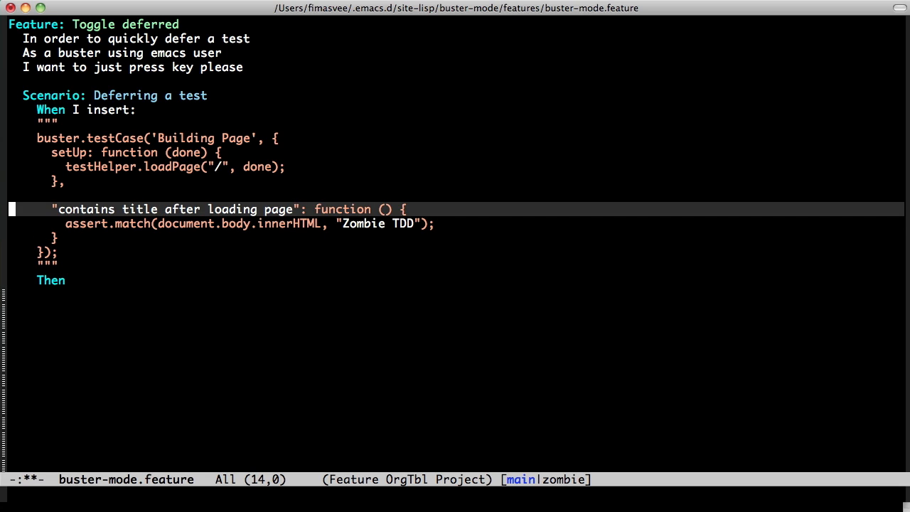
{"action": "key", "text": "ctrl+space"}
{"action": "key", "text": "ctrl+p"}
{"action": "key", "text": "ctrl+p"}
{"action": "key", "text": "ctrl+p"}
{"action": "key", "text": "ctrl+p"}
{"action": "key", "text": "ctrl+w"}
{"action": "key", "text": "ctrl+n"}
{"action": "key", "text": "ctrl+n"}
{"action": "key", "text": "ctrl+n"}
{"action": "key", "text": "ctrl+n"}
{"action": "key", "text": "ctrl+n"}
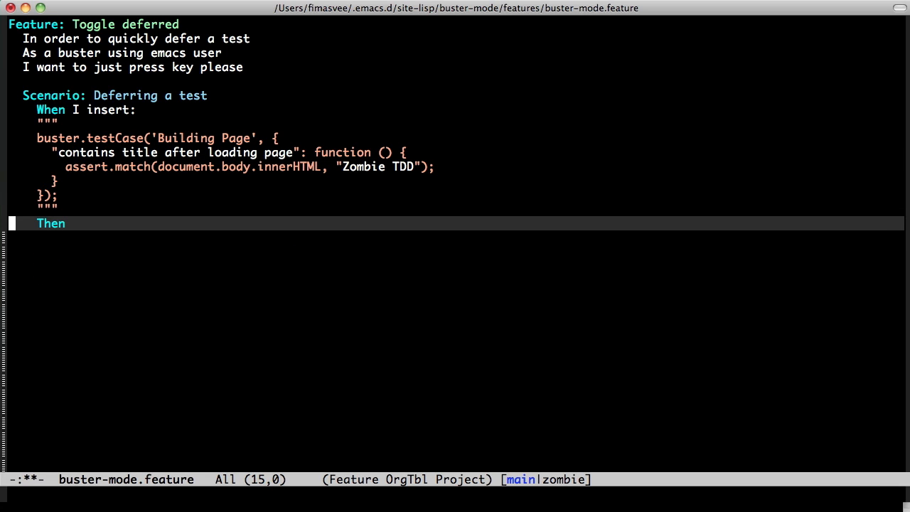
{"action": "key", "text": "ctrl+e"}
Open a new indented step line above Then for the 'And I go to' step
{"action": "key", "text": "ctrl+p"}
{"action": "key", "text": "Return"}
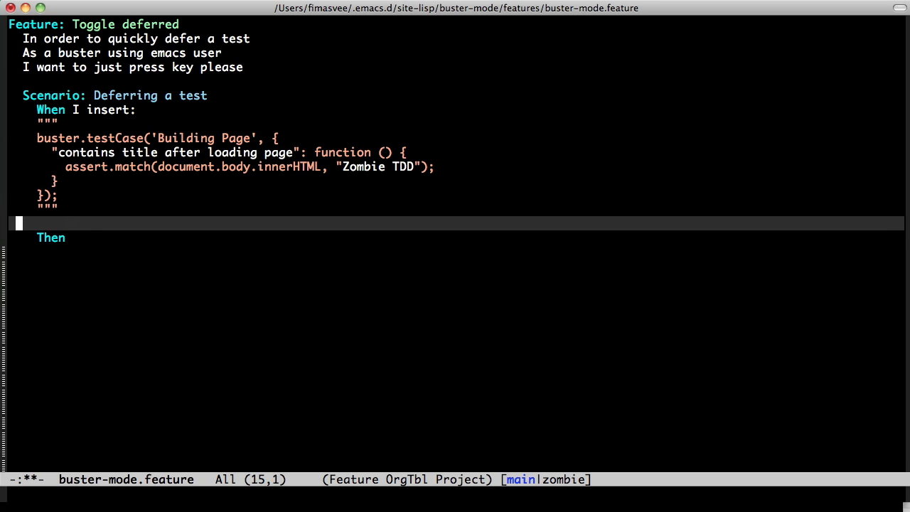
{"action": "type", "text": "And"}
{"action": "type", "text": "I "}
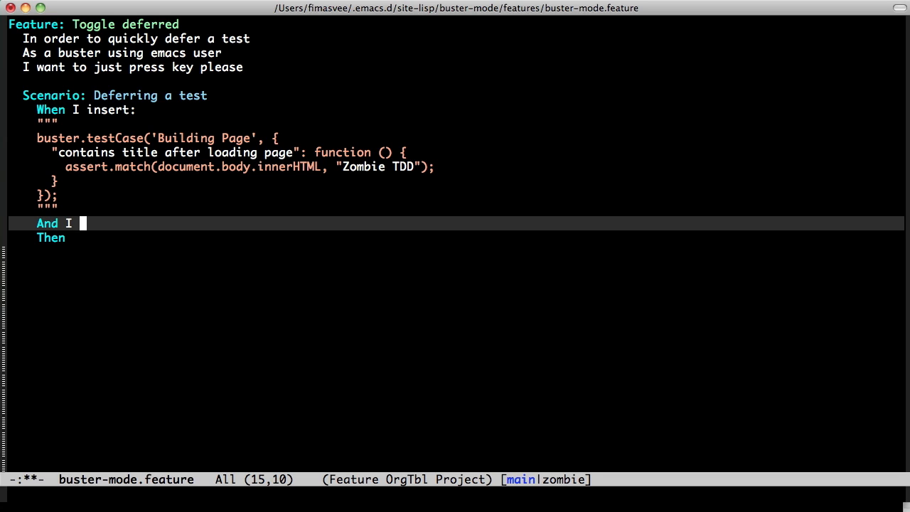
{"action": "type", "text": "go to"}
Open js2-refactor's step-definitions file js2-refactor-steps.el
{"action": "key", "text": "ctrl+x"}
{"action": "key", "text": "b"}
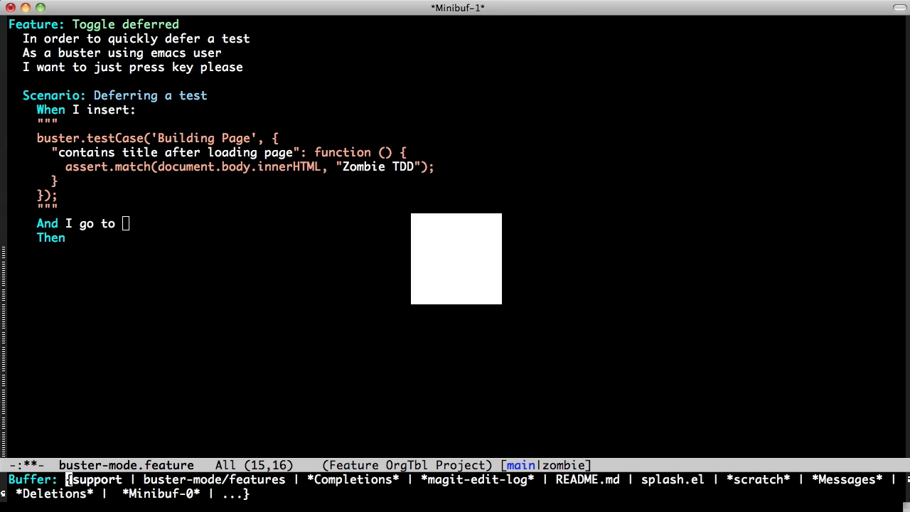
{"action": "key", "text": "ctrl+f"}
{"action": "key", "text": "BackSpace"}
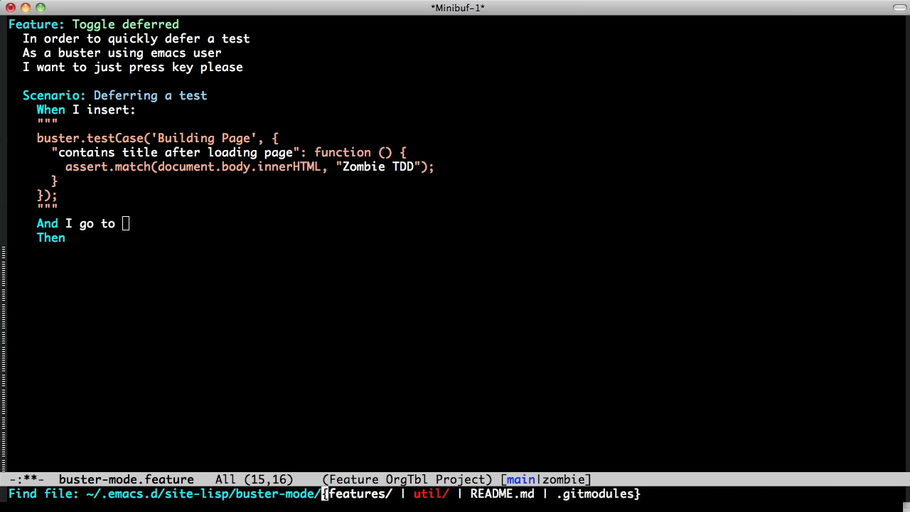
{"action": "key", "text": "BackSpace"}
{"action": "type", "text": "js2-refacto"}
{"action": "key", "text": "Return"}
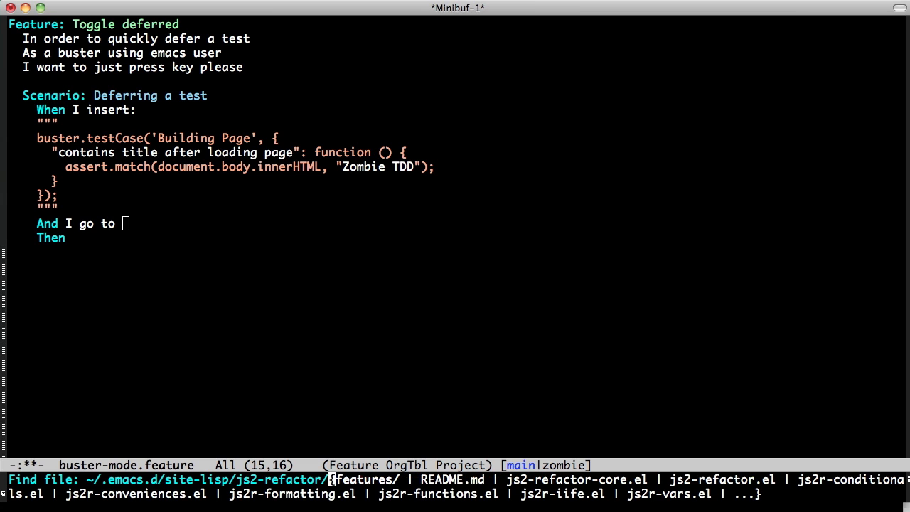
{"action": "key", "text": "Return"}
{"action": "key", "text": "Return"}
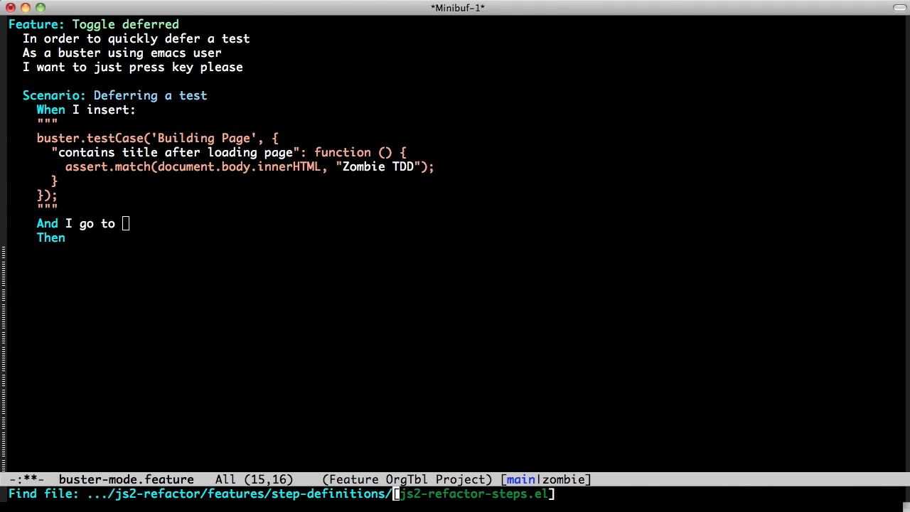
{"action": "key", "text": "Return"}
Copy the two 'I go to' step definitions and return to buster-mode.feature
{"action": "key", "text": "Up"}
{"action": "key", "text": "Up"}
{"action": "key", "text": "Up"}
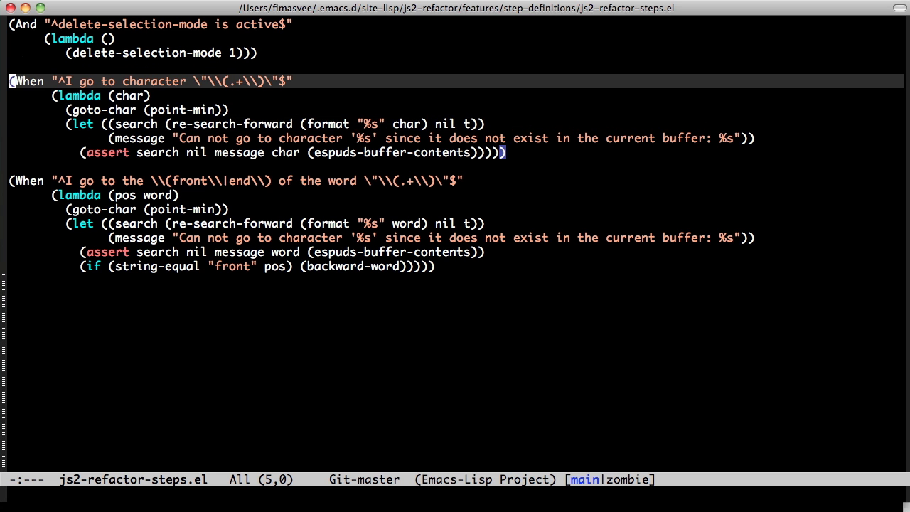
{"action": "key", "text": "ctrl+space"}
{"action": "key", "text": "alt+}"}
{"action": "key", "text": "alt+}"}
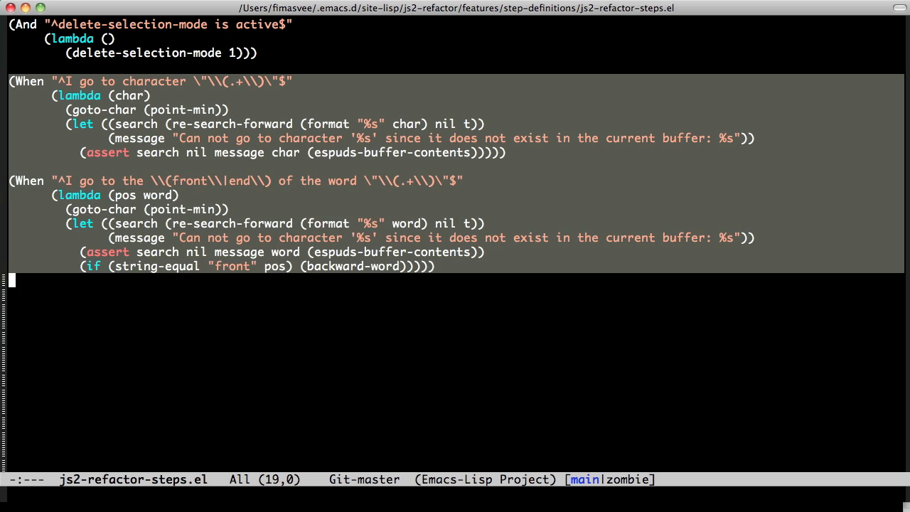
{"action": "key", "text": "alt+w"}
{"action": "key", "text": "ctrl+x"}
{"action": "key", "text": "b"}
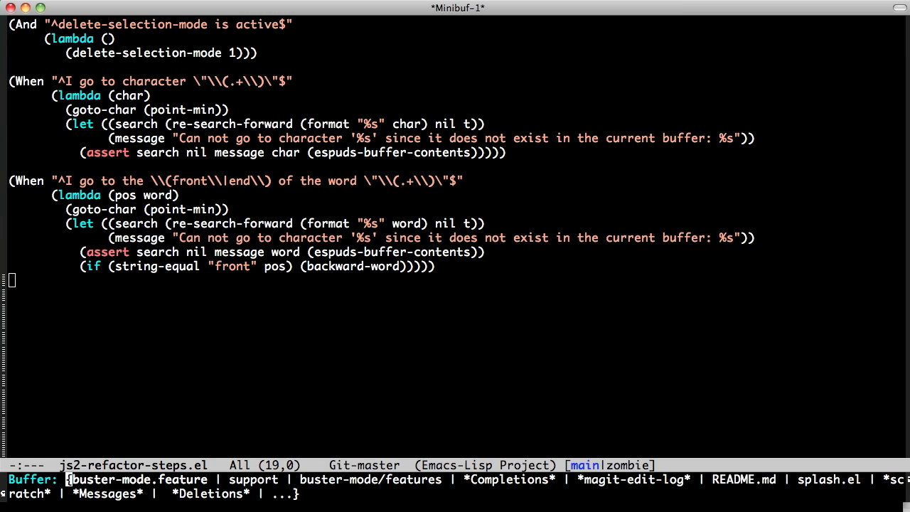
{"action": "key", "text": "Return"}
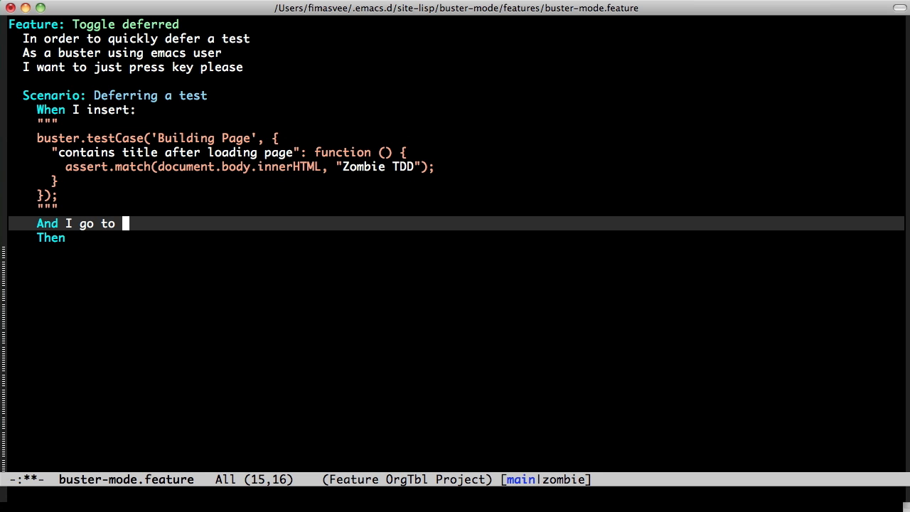
{"action": "key", "text": "ctrl+x"}
{"action": "key", "text": "ctrl+f"}
Rename expand-region-steps.el to basic-steps.el in the step-definitions Dired listing
{"action": "key", "text": "Return"}
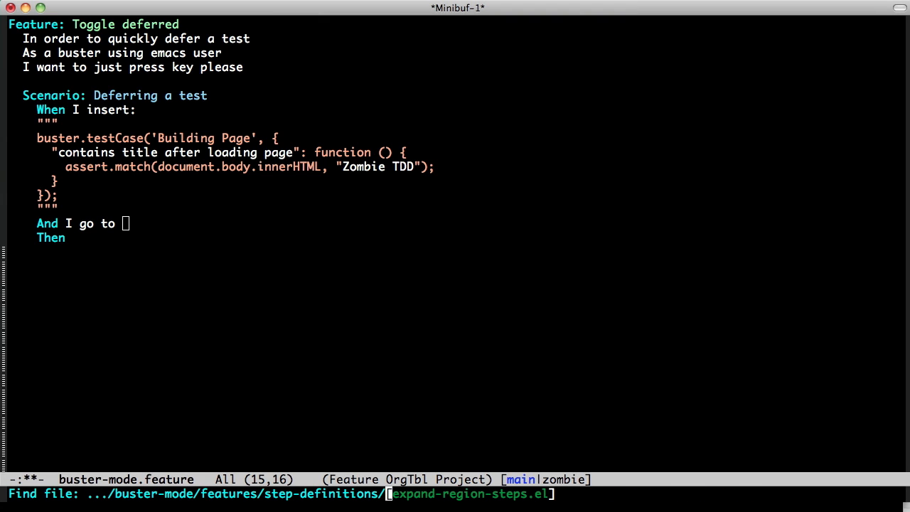
{"action": "key", "text": "ctrl+d"}
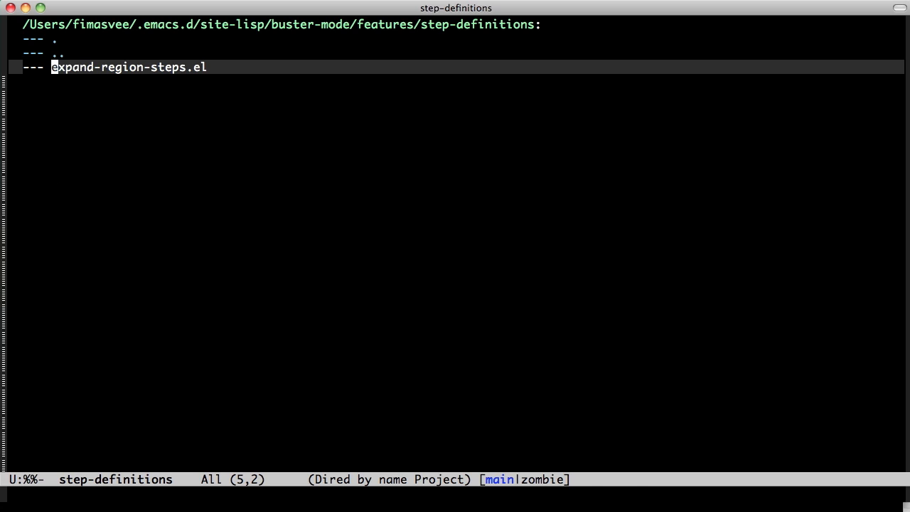
{"action": "key", "text": "R"}
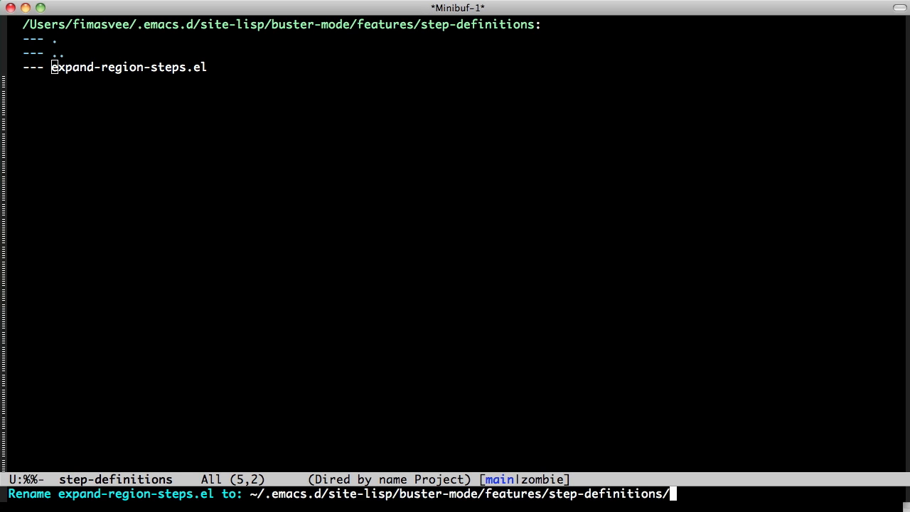
{"action": "type", "text": "basic-steps."}
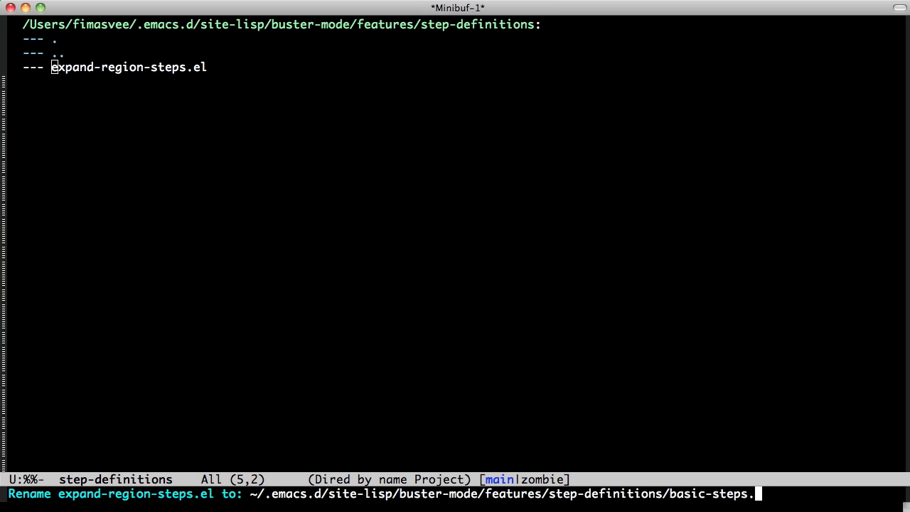
{"action": "type", "text": "el"}
{"action": "key", "text": "Return"}
{"action": "key", "text": "Return"}
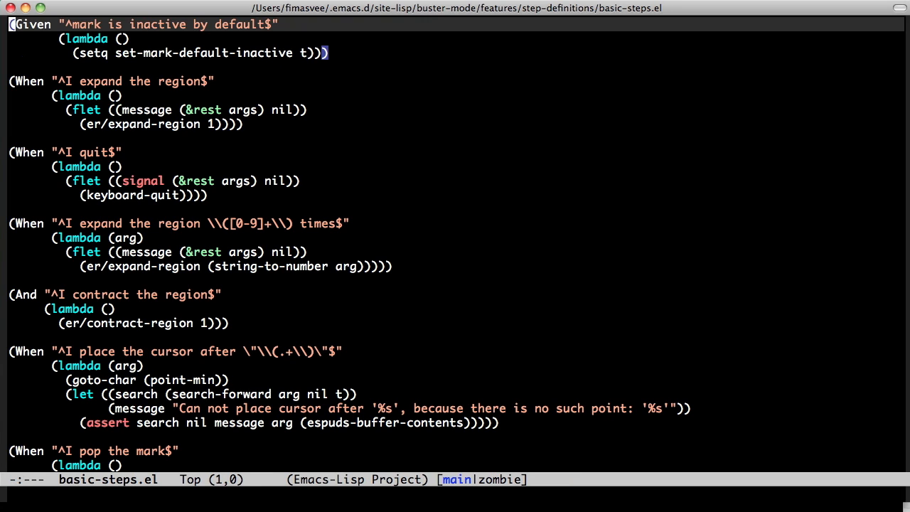
Leave only the two go-to step definitions in basic-steps.el and save it
{"action": "key", "text": "ctrl+space"}
{"action": "key", "text": "alt+shift+period"}
{"action": "key", "text": "ctrl+w"}
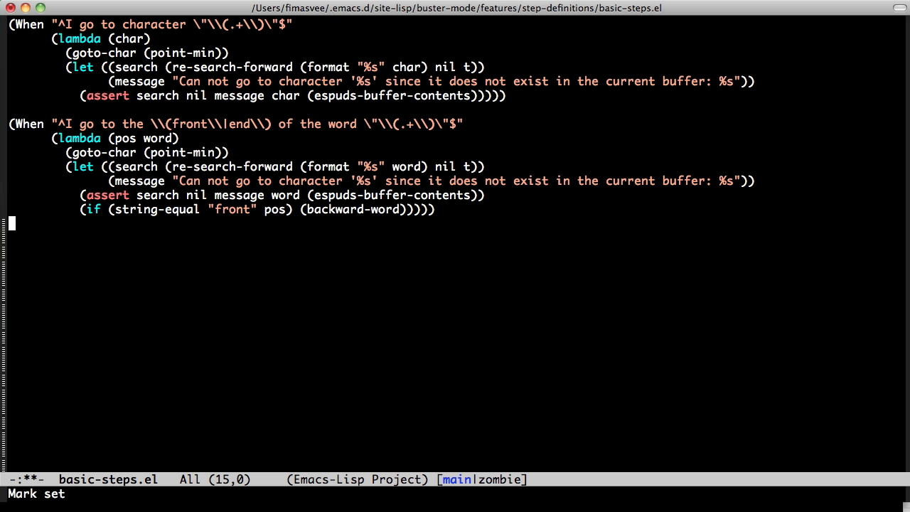
{"action": "key", "text": "alt+shift+comma"}
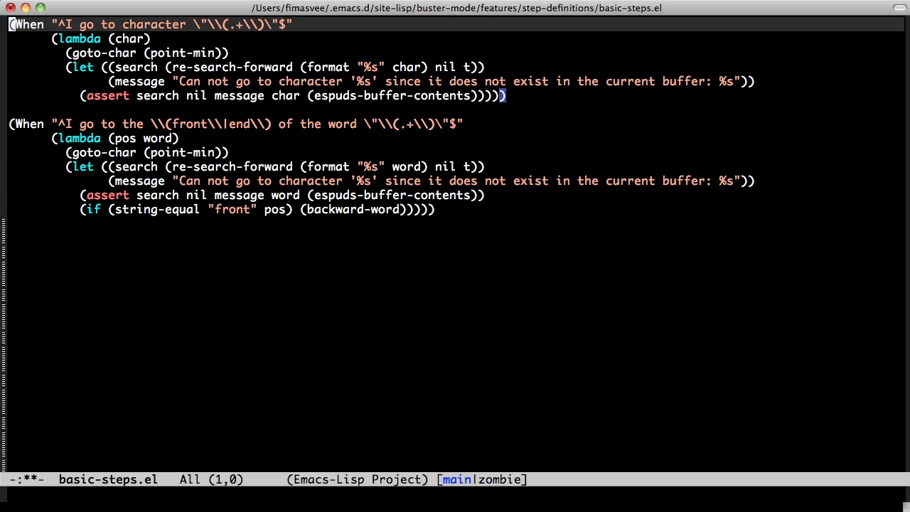
{"action": "key", "text": "ctrl+n"}
{"action": "key", "text": "ctrl+n"}
{"action": "key", "text": "ctrl+n"}
{"action": "key", "text": "ctrl+n"}
{"action": "key", "text": "ctrl+n"}
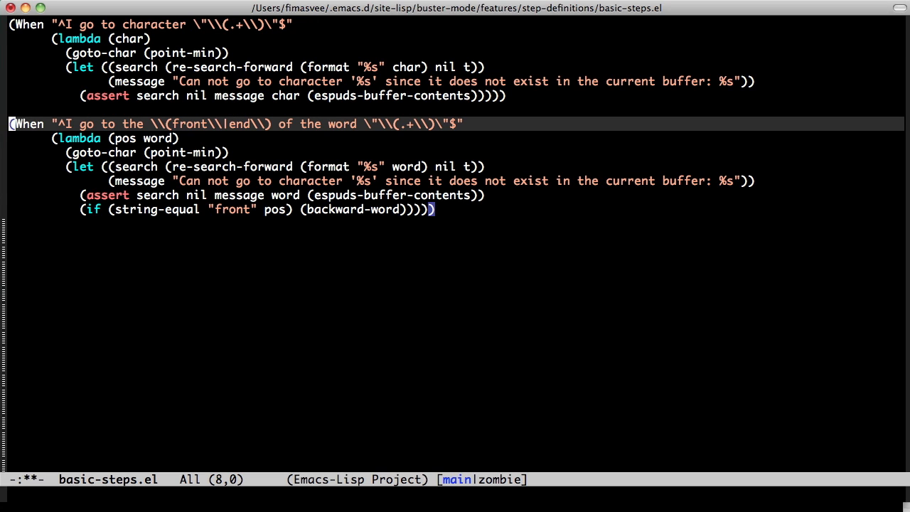
{"action": "key", "text": "ctrl+x"}
{"action": "key", "text": "ctrl+s"}
Switch buffers back to the buster-mode.feature file
{"action": "key", "text": "ctrl+x"}
{"action": "key", "text": "b"}
{"action": "key", "text": "Return"}
{"action": "key", "text": "Return"}
{"action": "key", "text": "ctrl+x"}
{"action": "key", "text": "b"}
{"action": "key", "text": "Return"}
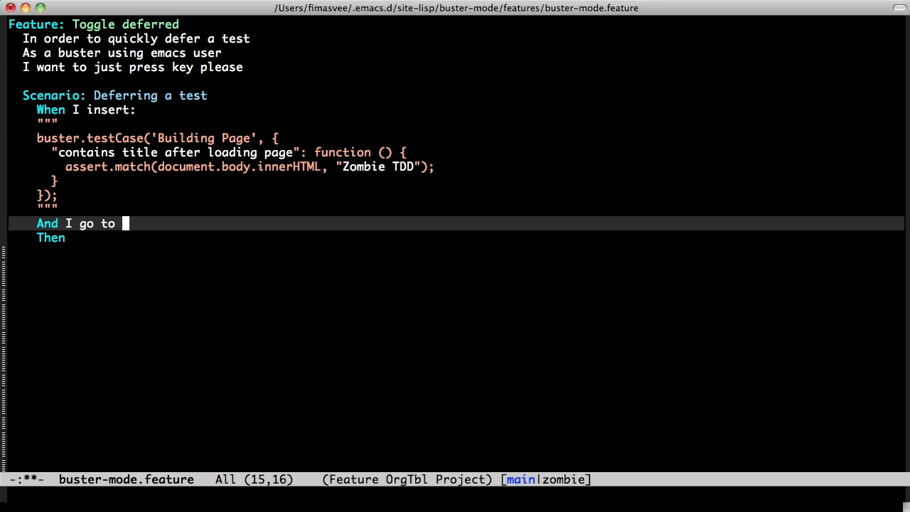
{"action": "type", "text": "the "}
{"action": "type", "text": "froon"}
Check the go-to step wording in basic-steps.el, fix the typo and start the new step line
{"action": "key", "text": "BackSpace"}
{"action": "key", "text": "BackSpace"}
{"action": "type", "text": "nt"}
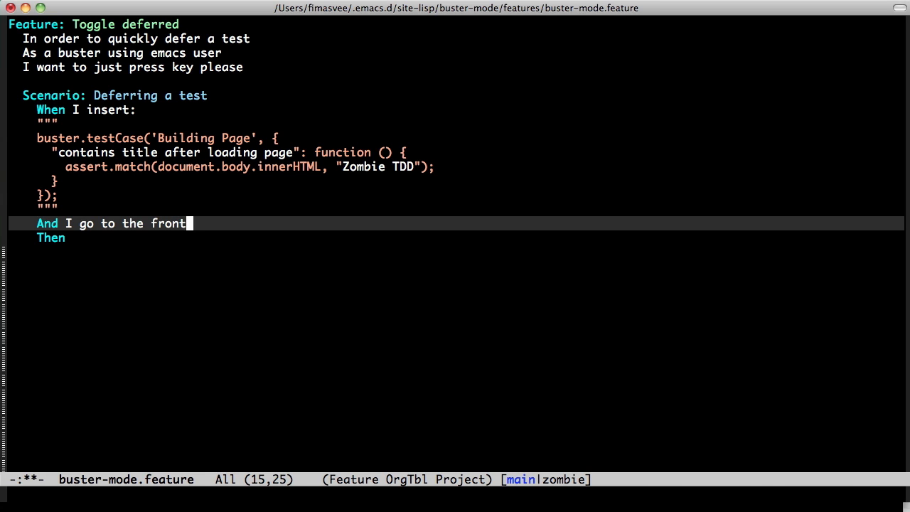
{"action": "key", "text": "ctrl+x"}
{"action": "key", "text": "b"}
{"action": "key", "text": "Return"}
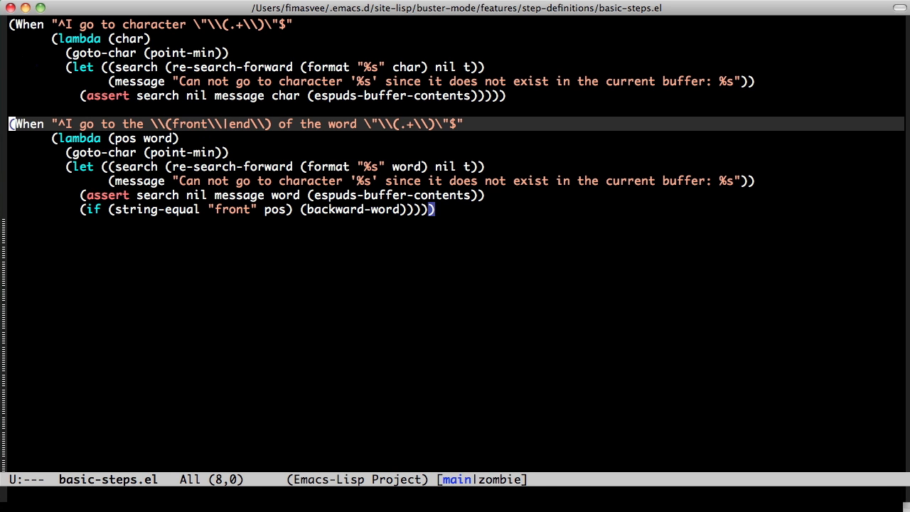
{"action": "key", "text": "ctrl+x"}
{"action": "key", "text": "b"}
{"action": "key", "text": "Return"}
{"action": "type", "text": "o to the front o"}
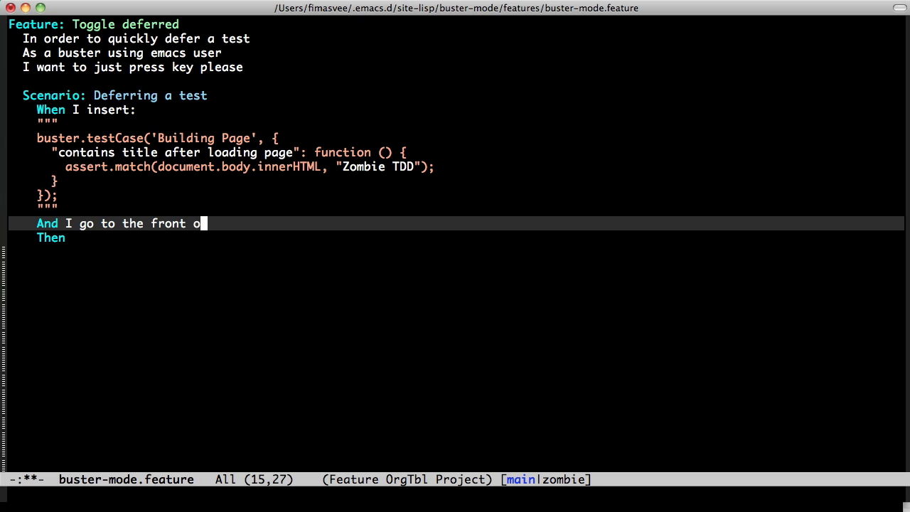
{"action": "type", "text": "f the word \""}
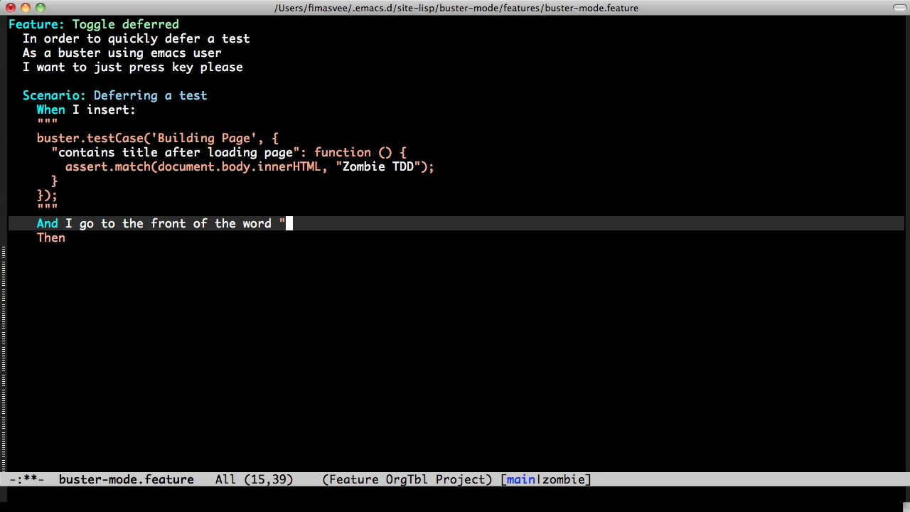
{"action": "type", "text": "assert\""}
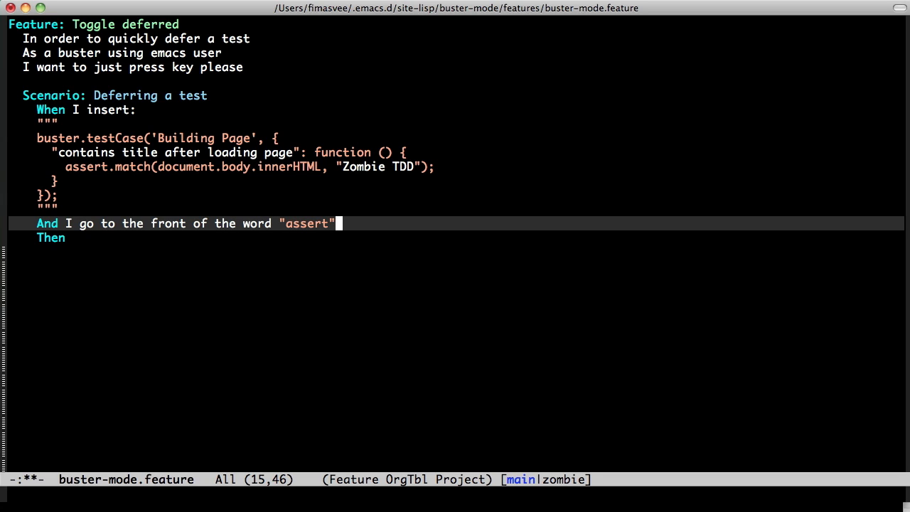
{"action": "key", "text": "Return"}
{"action": "type", "text": "And I "}
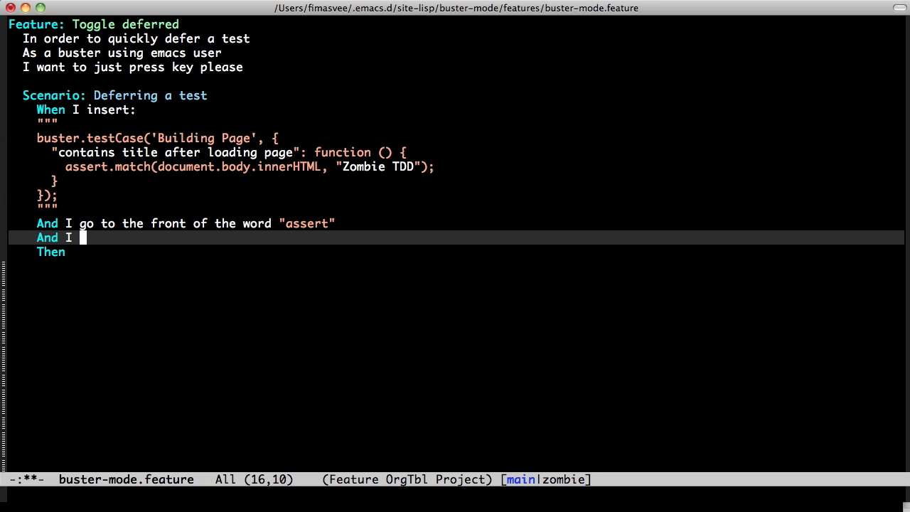
{"action": "type", "text": "press \""}
{"action": "type", "text": "C-c C"}
{"action": "type", "text": "-b t"}
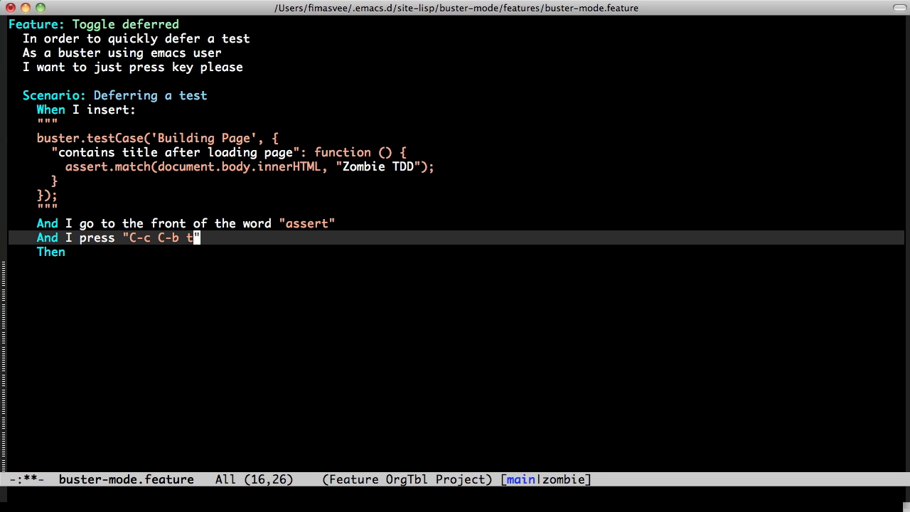
{"action": "type", "text": "d\""}
{"action": "key", "text": "Down"}
{"action": "type", "text": "I sh"}
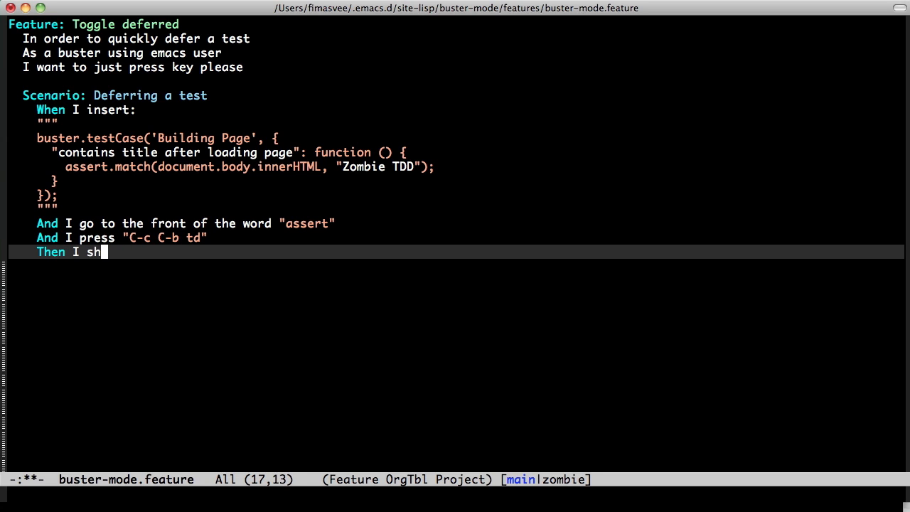
{"action": "type", "text": "ould see \"\""}
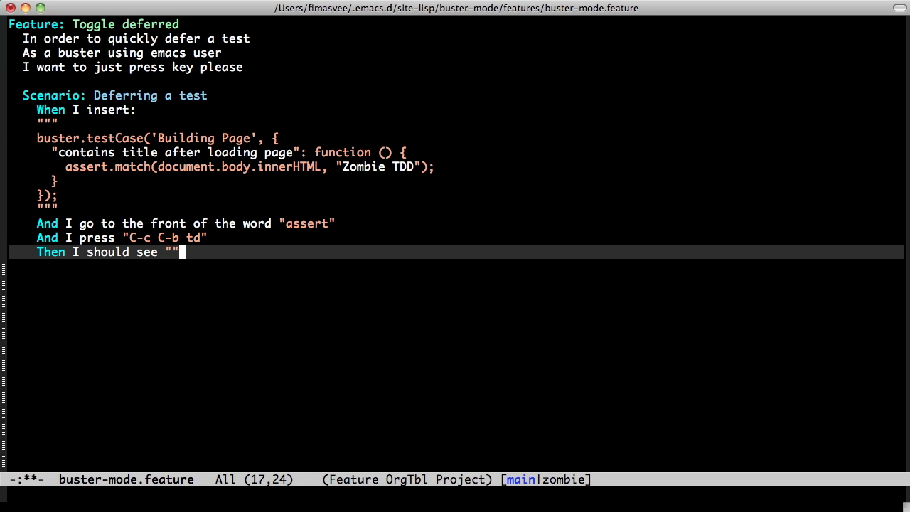
Keep the expected "//contains" unescaped by removing the inserted escape quote, then save the feature file
{"action": "key", "text": "Left"}
{"action": "type", "text": "//con"}
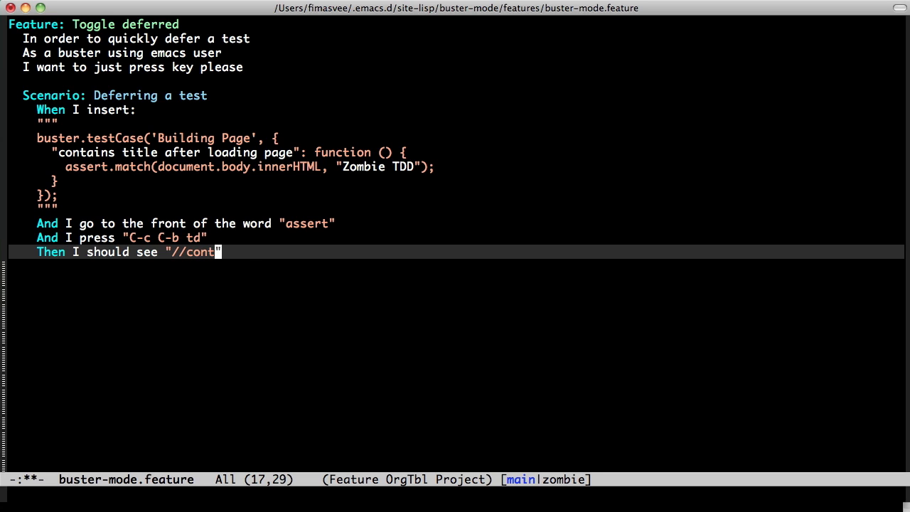
{"action": "type", "text": "tains"}
{"action": "key", "text": "Right"}
{"action": "key", "text": "Left"}
{"action": "key", "text": "alt+b"}
{"action": "key", "text": "alt+b"}
{"action": "key", "text": "Right"}
{"action": "key", "text": "Right"}
{"action": "key", "text": "Right"}
{"action": "key", "text": "Right"}
{"action": "key", "text": "Right"}
{"action": "type", "text": "\\\""}
{"action": "key", "text": "ctrl+e"}
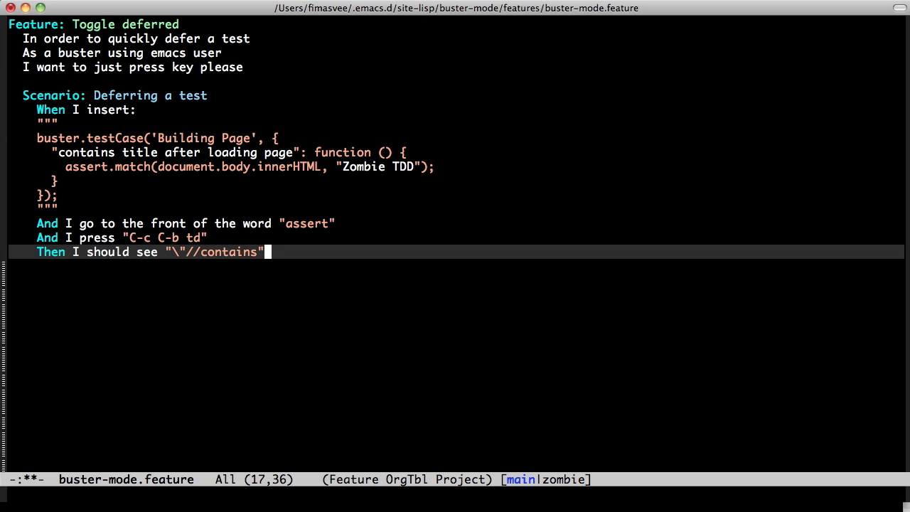
{"action": "key", "text": "alt+b"}
{"action": "key", "text": "ctrl+b"}
{"action": "key", "text": "ctrl+b"}
{"action": "key", "text": "ctrl+b"}
{"action": "key", "text": "ctrl+b"}
{"action": "key", "text": "ctrl+d"}
{"action": "key", "text": "ctrl+d"}
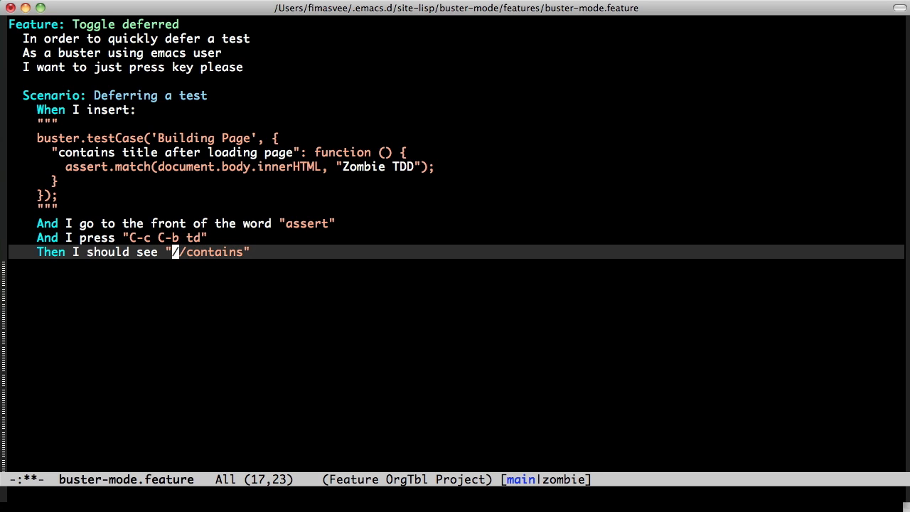
{"action": "key", "text": "ctrl+e"}
{"action": "key", "text": "ctrl+x"}
{"action": "key", "text": "ctrl+s"}
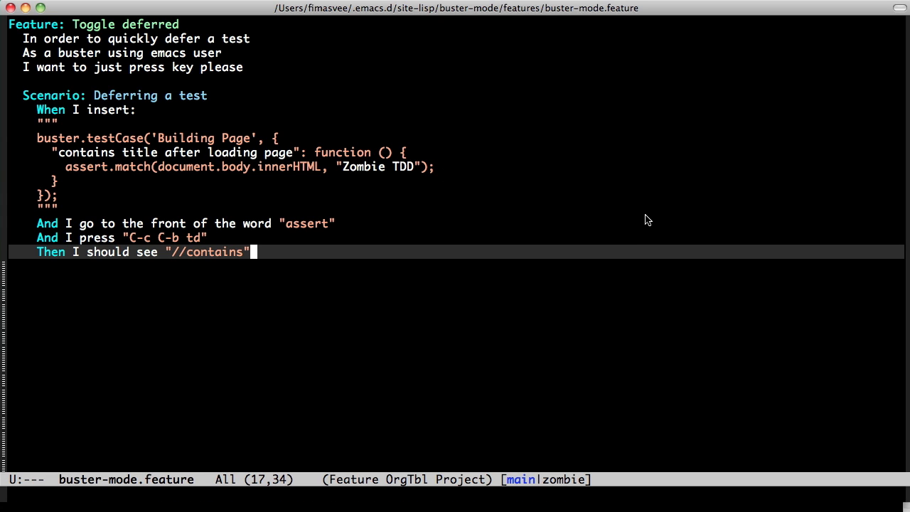
Launch iTerm and tile it to the right half beside the feature file
{"action": "key", "text": "alt+space"}
{"action": "type", "text": "it"}
{"action": "key", "text": "Return"}
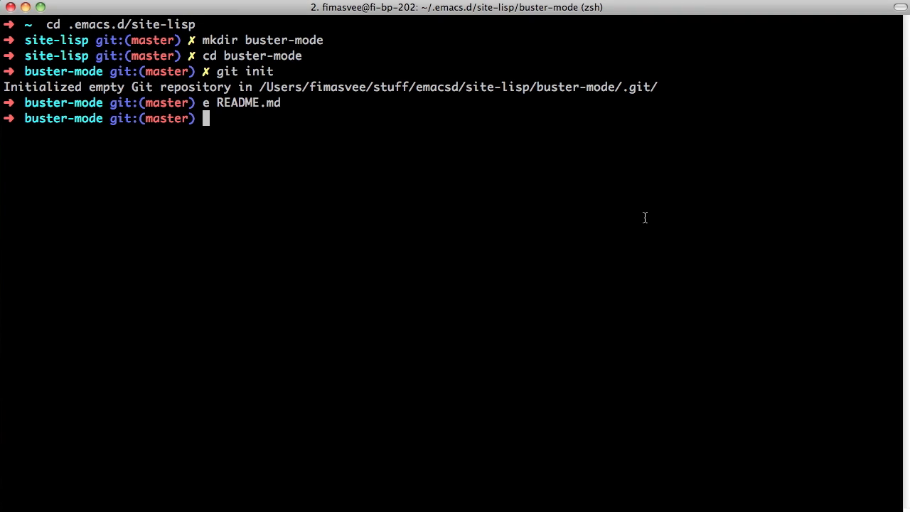
{"action": "key", "text": "ctrl+alt+super+Left"}
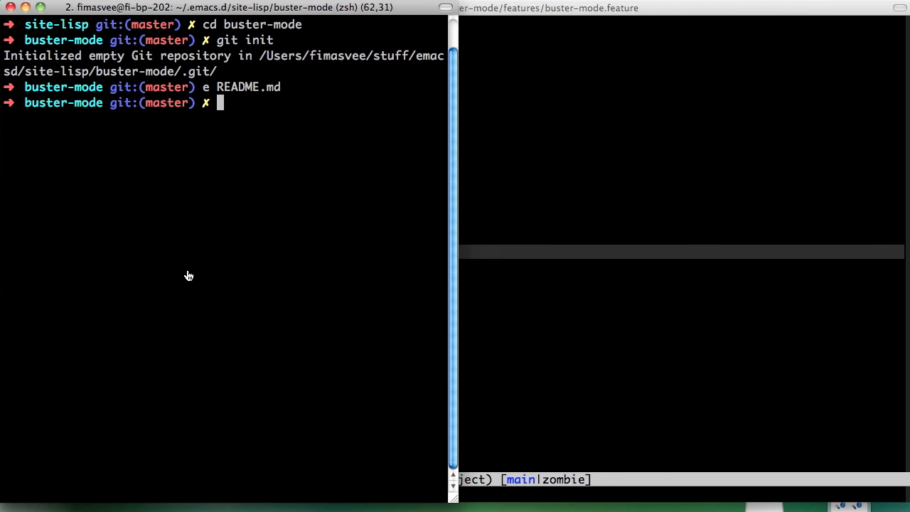
{"action": "key", "text": "ctrl+alt+super+Right"}
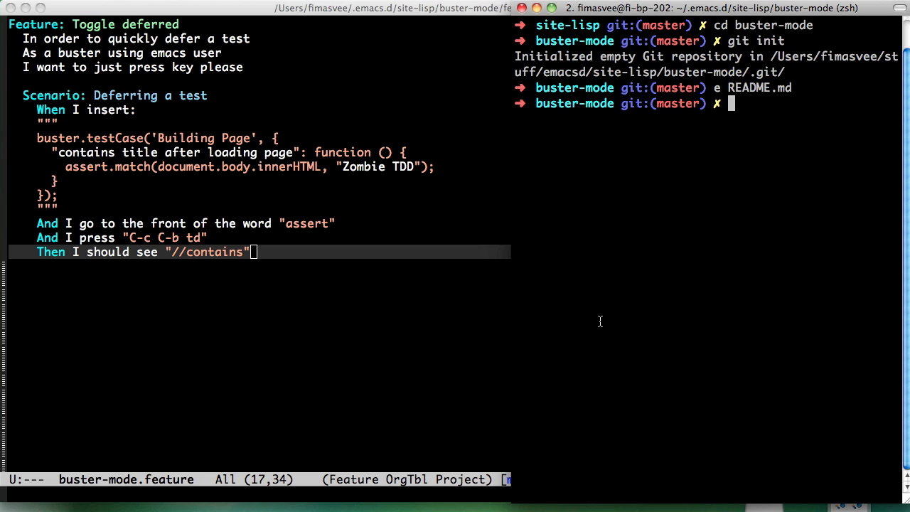
{"action": "type", "text": "."}
{"action": "type", "text": "/util/ec"}
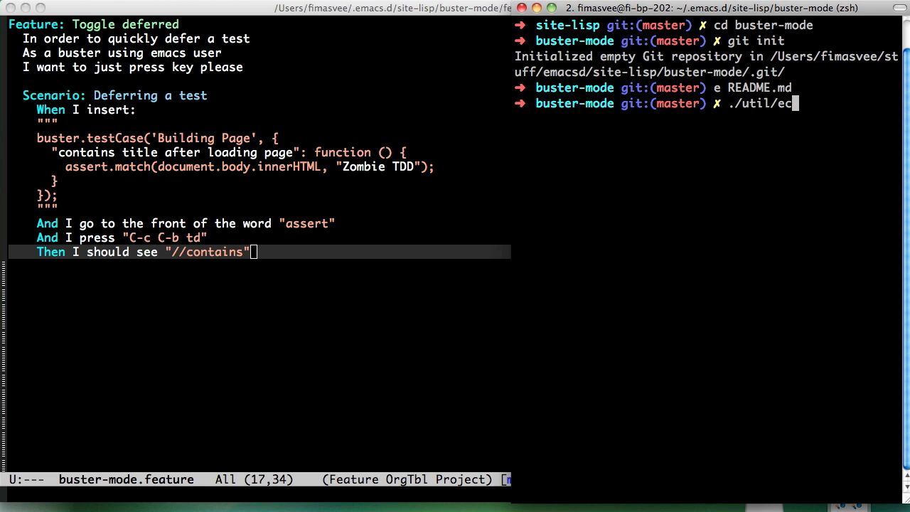
Run ./util/ecukes/ecukes, which fails loading buster-mode, and return to Emacs
{"action": "key", "text": "Tab"}
{"action": "type", "text": "ec"}
{"action": "key", "text": "Tab"}
{"action": "key", "text": "Return"}
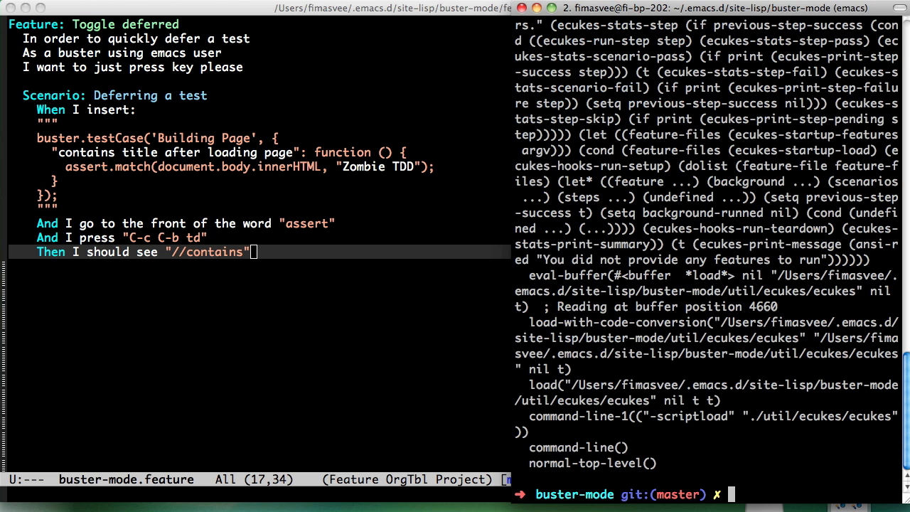
{"action": "scroll", "coordinate": [648, 317], "scroll_direction": "up", "scroll_amount": 5}
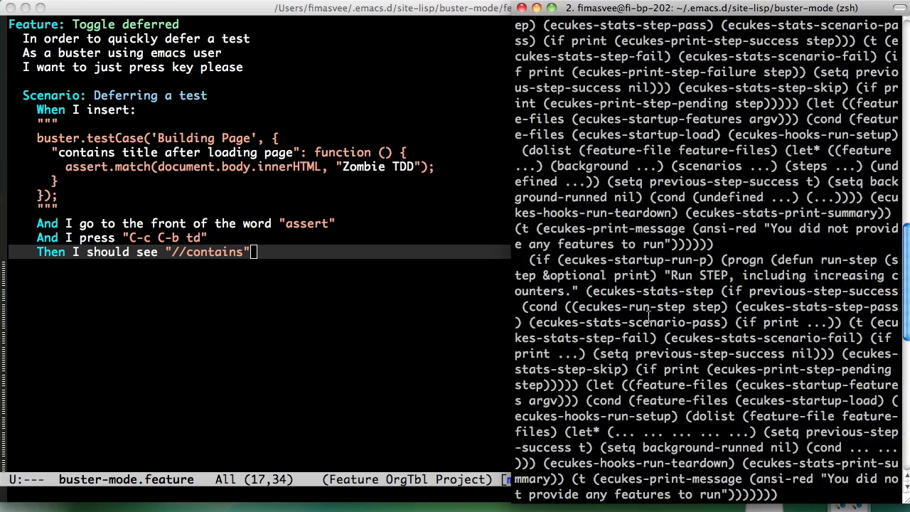
{"action": "scroll", "coordinate": [648, 316], "scroll_direction": "up", "scroll_amount": 5}
{"action": "scroll", "coordinate": [648, 317], "scroll_direction": "up", "scroll_amount": 5}
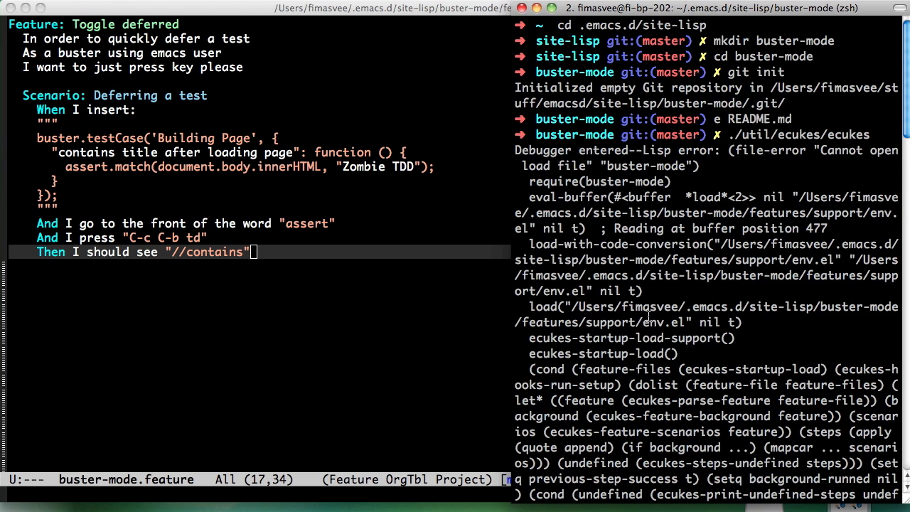
{"action": "scroll", "coordinate": [649, 317], "scroll_direction": "down", "scroll_amount": 10}
{"action": "scroll", "coordinate": [648, 316], "scroll_direction": "down", "scroll_amount": 5}
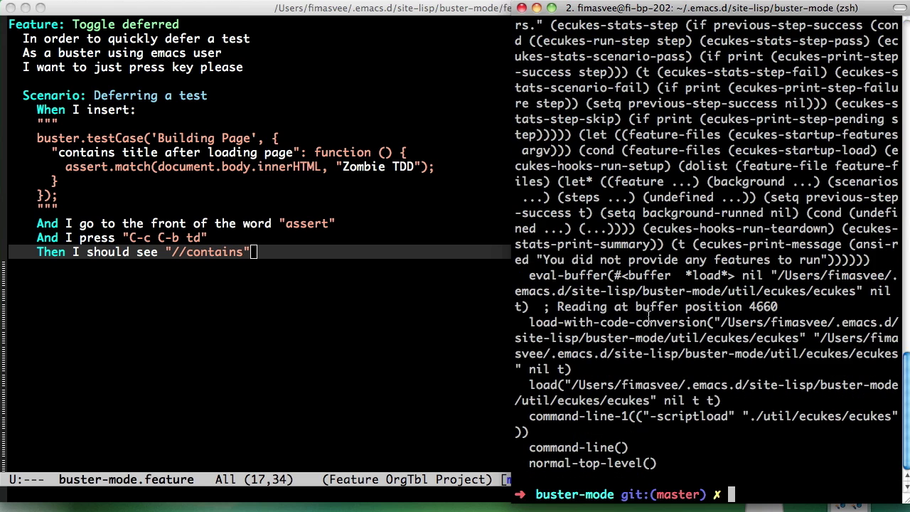
{"action": "left_click", "coordinate": [105, 275]}
Create buster-mode.el with a (provide 'buster-mode) statement and save it
{"action": "key", "text": "ctrl+x"}
{"action": "key", "text": "ctrl+f"}
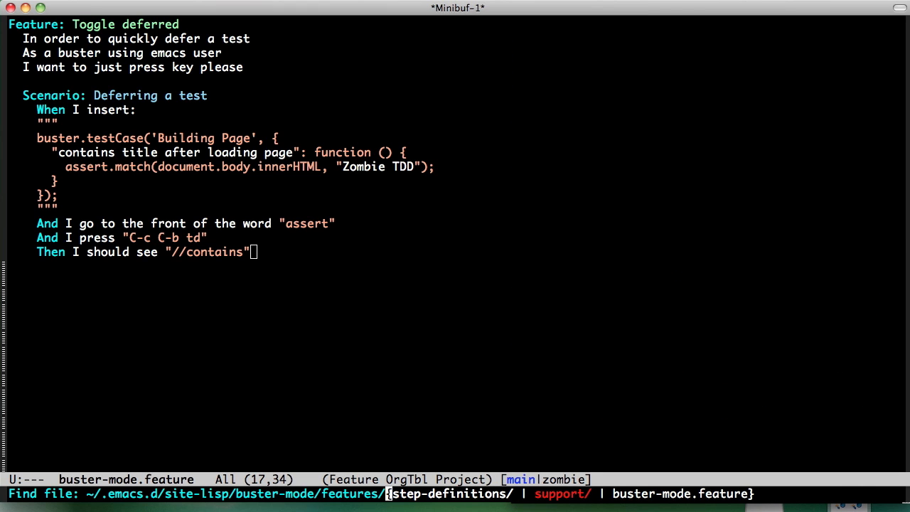
{"action": "key", "text": "BackSpace"}
{"action": "type", "text": "buster-mode."}
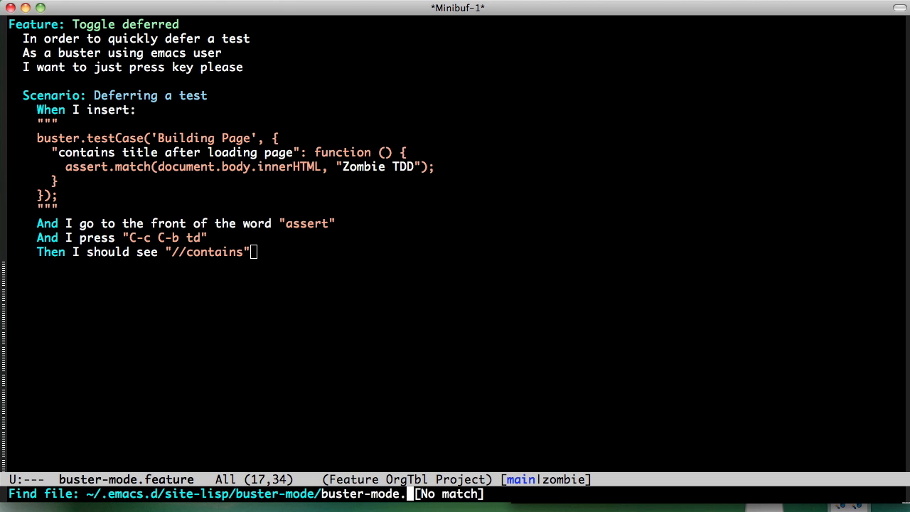
{"action": "type", "text": "el"}
{"action": "key", "text": "Return"}
{"action": "type", "text": "p"}
{"action": "key", "text": "Tab"}
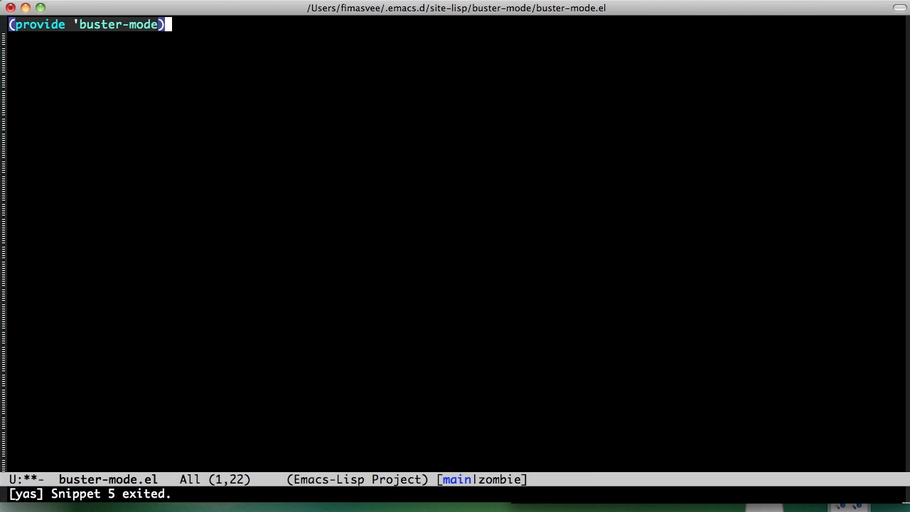
{"action": "key", "text": "ctrl+x"}
{"action": "key", "text": "ctrl+s"}
Rerun ecukes in the terminal, now reaching the failing "//contains" scenario
{"action": "key", "text": "super+Tab"}
{"action": "key", "text": "Up"}
{"action": "key", "text": "Return"}
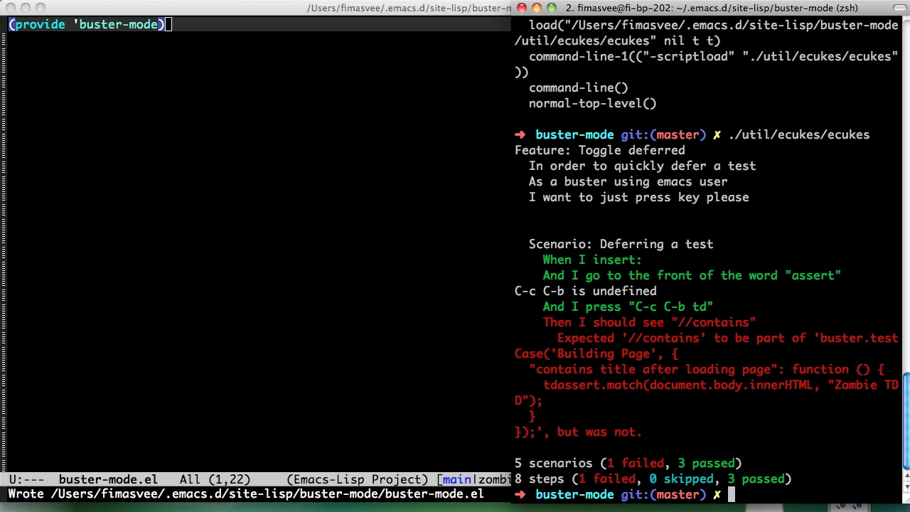
{"action": "left_click", "coordinate": [114, 153]}
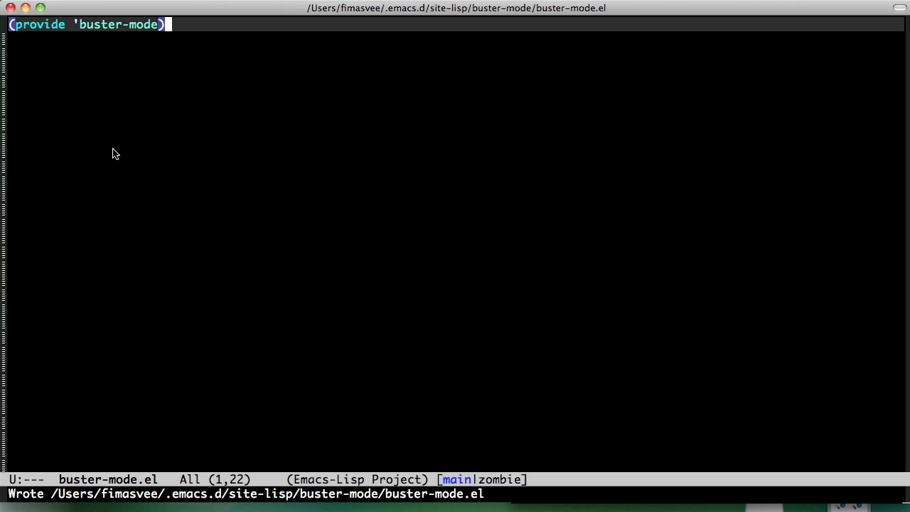
Stage all untracked project files in Magit status and close it
{"action": "key", "text": "ctrl+x"}
{"action": "key", "text": "m"}
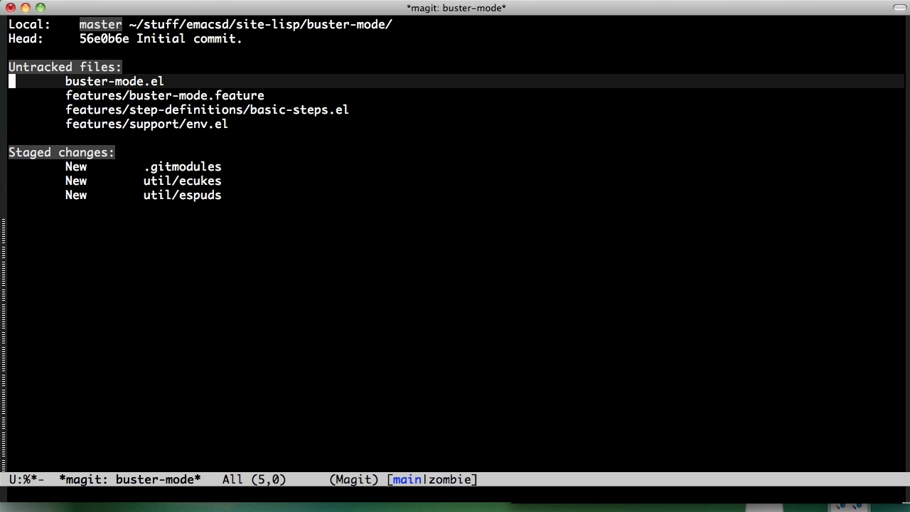
{"action": "key", "text": "s"}
{"action": "key", "text": "s"}
{"action": "key", "text": "s"}
{"action": "key", "text": "s"}
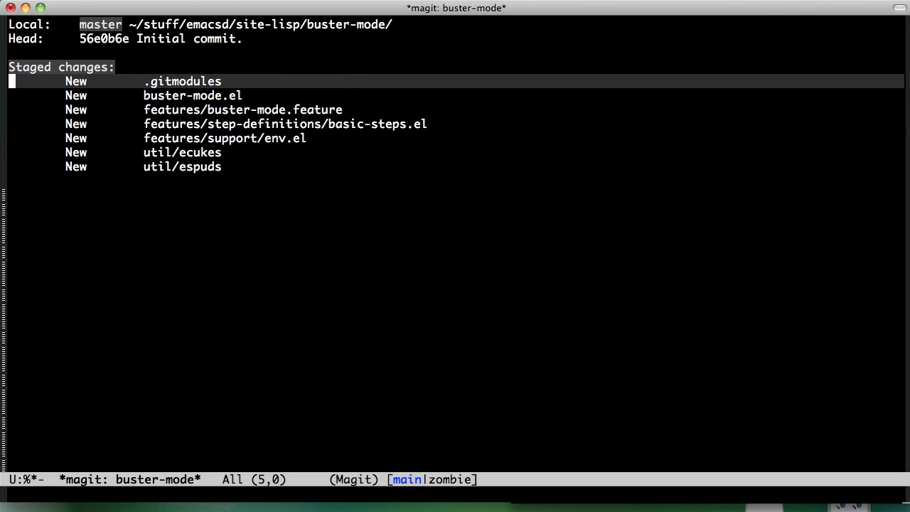
{"action": "key", "text": "q"}
{"action": "key", "text": "ctrl+x"}
{"action": "key", "text": "ctrl+f"}
{"action": "type", "text": "r-mode/r"}
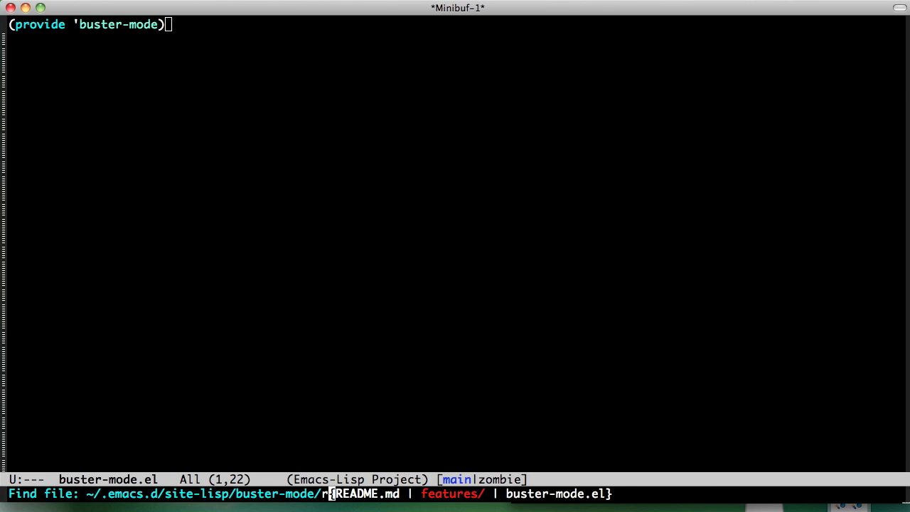
Add blank lines to buster-mode's README.md and open expand-region's README.md
{"action": "key", "text": "Return"}
{"action": "key", "text": "Return"}
{"action": "key", "text": "Return"}
{"action": "key", "text": "ctrl+x"}
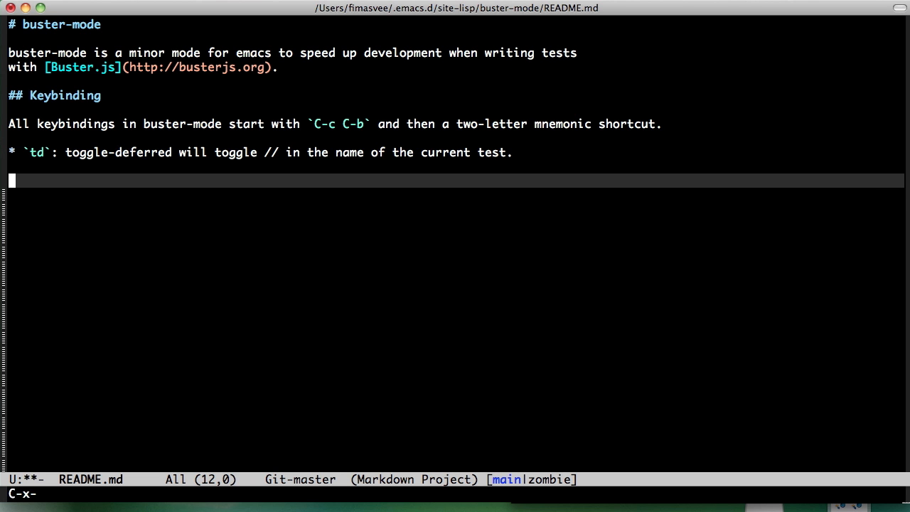
{"action": "key", "text": "ctrl+f"}
{"action": "key", "text": "BackSpace"}
{"action": "type", "text": "exp"}
{"action": "key", "text": "Return"}
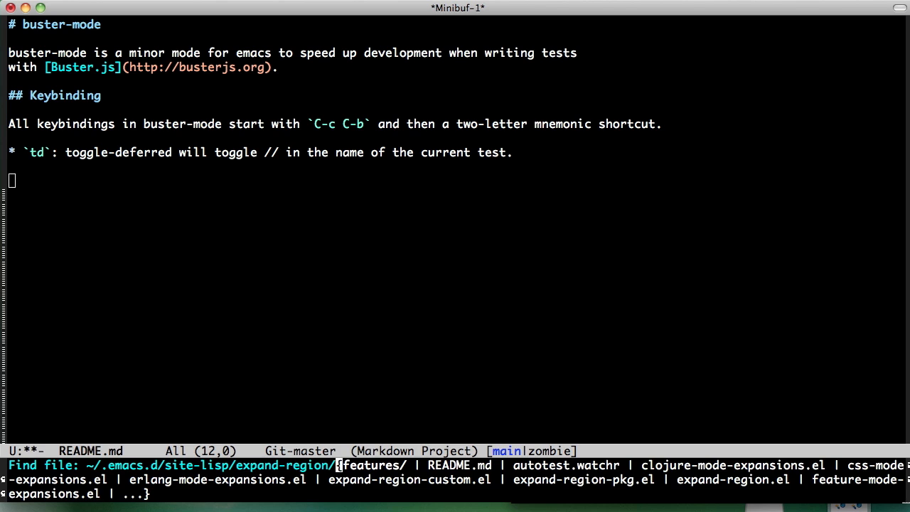
{"action": "key", "text": "ctrl+s"}
{"action": "key", "text": "Return"}
Find and mark the test dependencies and ecukes running instruction paragraphs for copying
{"action": "key", "text": "ctrl+s"}
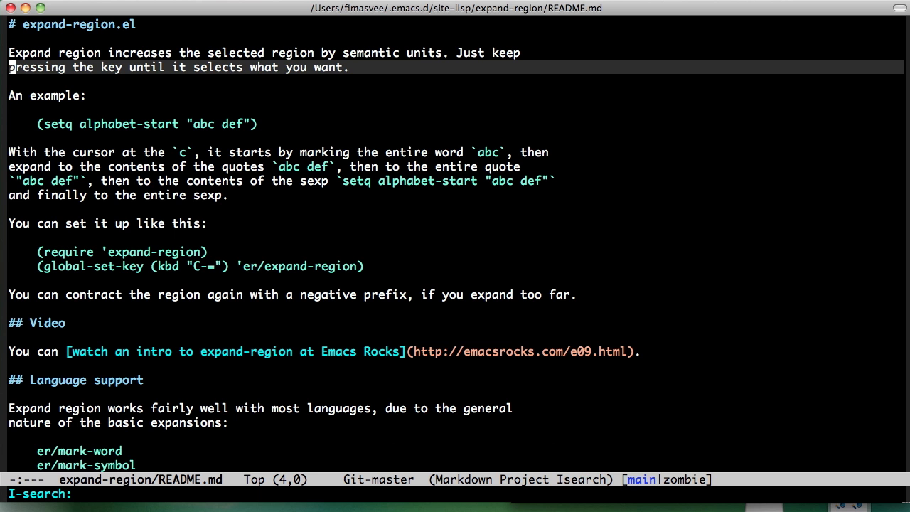
{"action": "type", "text": "run the"}
{"action": "key", "text": "Return"}
{"action": "key", "text": "alt+braceleft"}
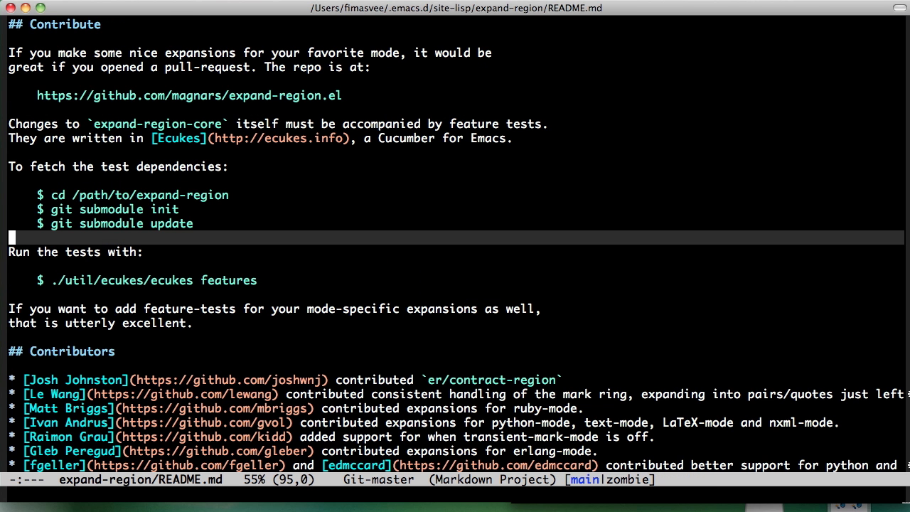
{"action": "key", "text": "alt+braceleft"}
{"action": "key", "text": "Up"}
{"action": "key", "text": "ctrl+space"}
{"action": "key", "text": "alt+braceright"}
{"action": "key", "text": "alt+braceright"}
{"action": "key", "text": "alt+braceright"}
{"action": "key", "text": "alt+braceright"}
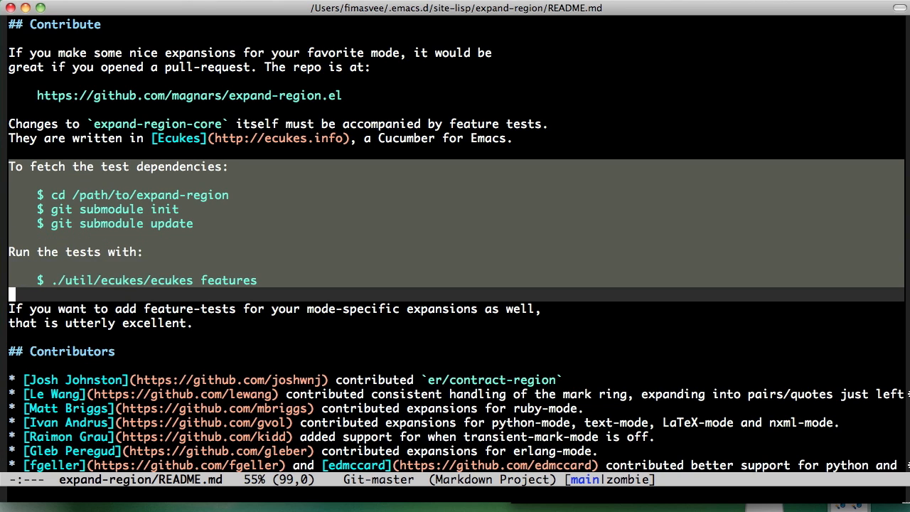
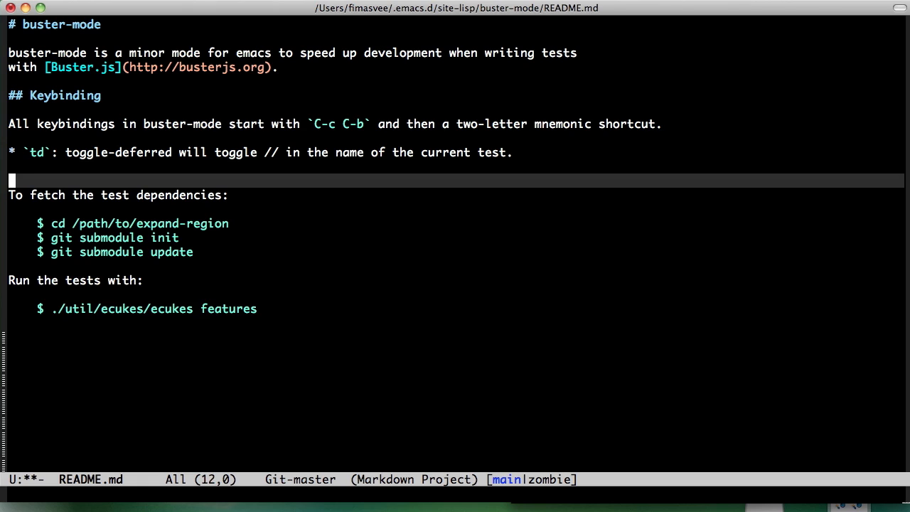
{"action": "key", "text": "Return"}
Add a '## Development' heading above the test instructions in README.md and save it
{"action": "key", "text": "Up"}
{"action": "type", "text": "## De"}
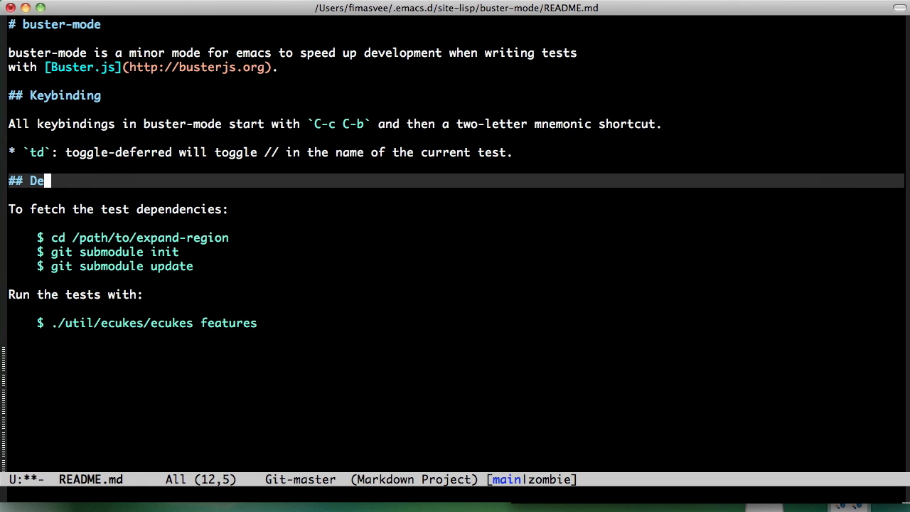
{"action": "type", "text": "velopment"}
{"action": "key", "text": "ctrl+x"}
{"action": "key", "text": "ctrl+s"}
{"action": "key", "text": "Down"}
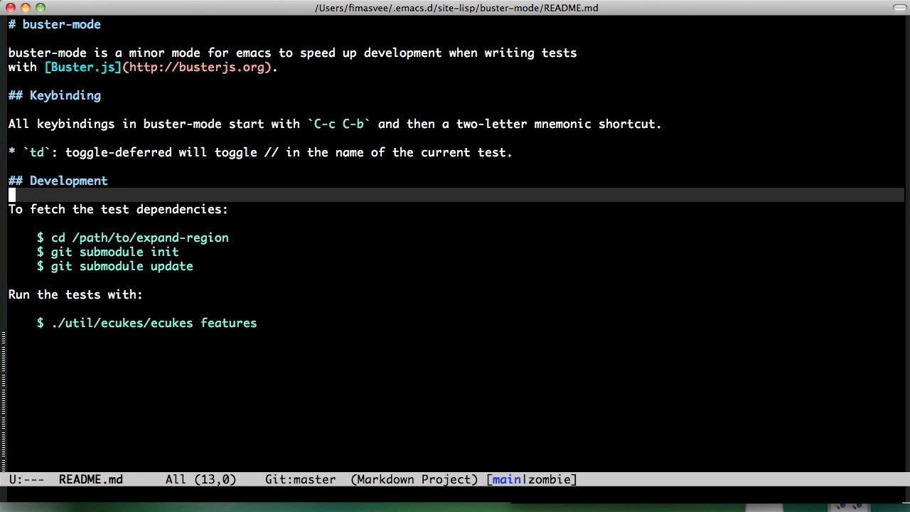
{"action": "key", "text": "ctrl+x"}
{"action": "key", "text": "g"}
{"action": "key", "text": "q"}
{"action": "key", "text": "Down"}
{"action": "key", "text": "Down"}
{"action": "key", "text": "Down"}
{"action": "key", "text": "Down"}
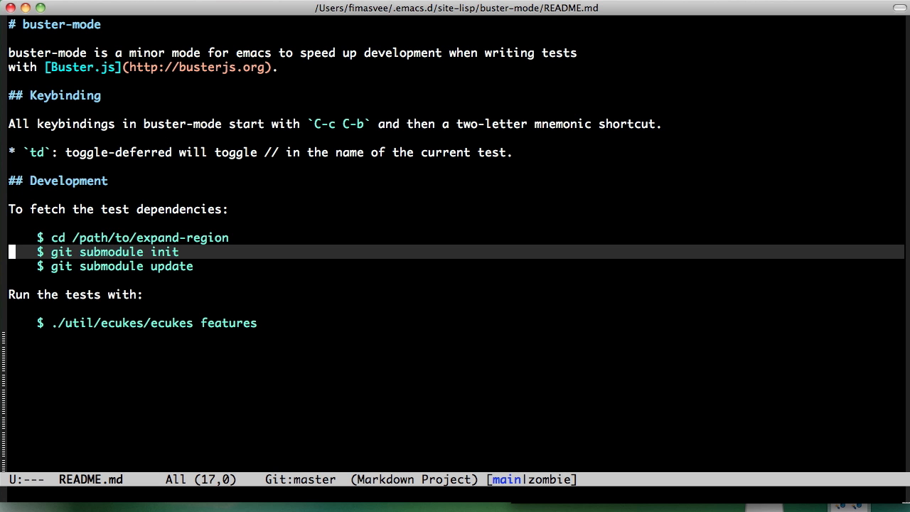
Correct the cd path from expand-region to buster-mode and save the README
{"action": "key", "text": "Up"}
{"action": "key", "text": "ctrl+e"}
{"action": "key", "text": "alt+b"}
{"action": "key", "text": "alt+b"}
{"action": "key", "text": "ctrl+k"}
{"action": "type", "text": "buster-m"}
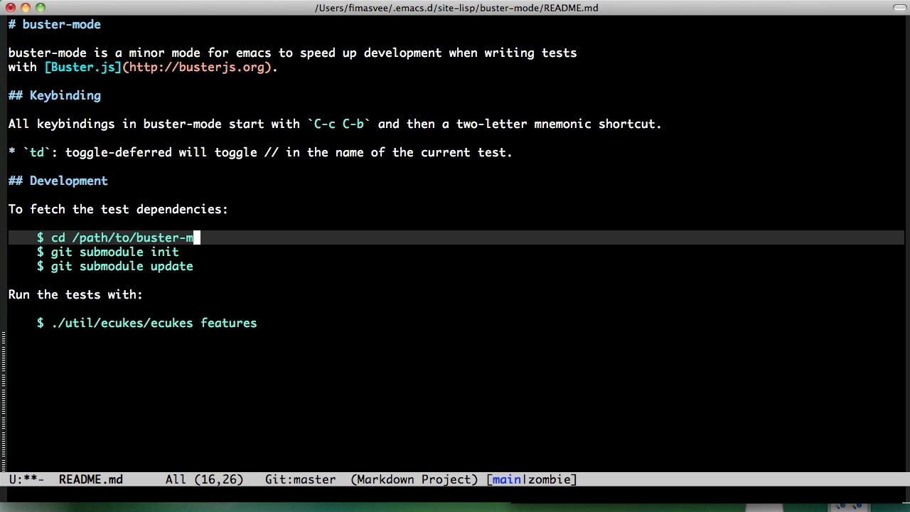
{"action": "type", "text": "ode"}
{"action": "key", "text": "ctrl+x"}
{"action": "key", "text": "ctrl+s"}
{"action": "key", "text": "ctrl+x"}
Stage README.md in Magit and commit everything as 'Tests up and running.'
{"action": "key", "text": "g"}
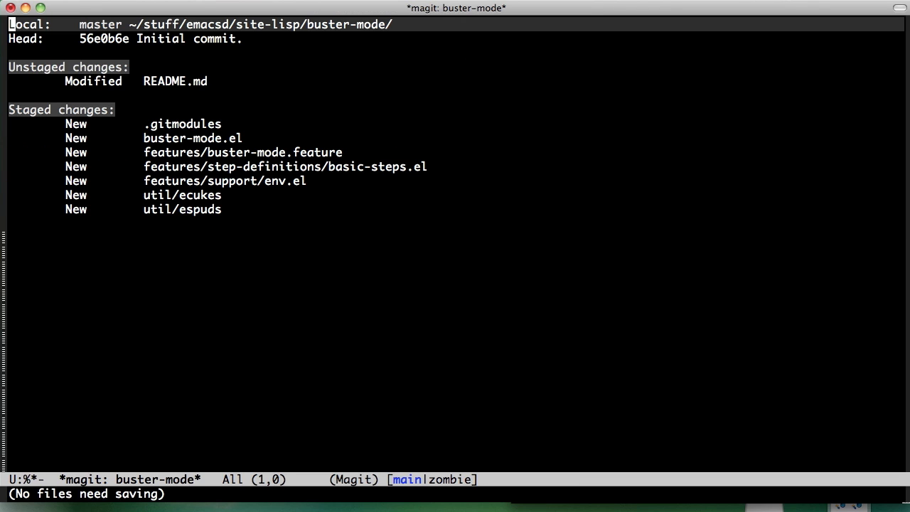
{"action": "type", "text": "ScTe"}
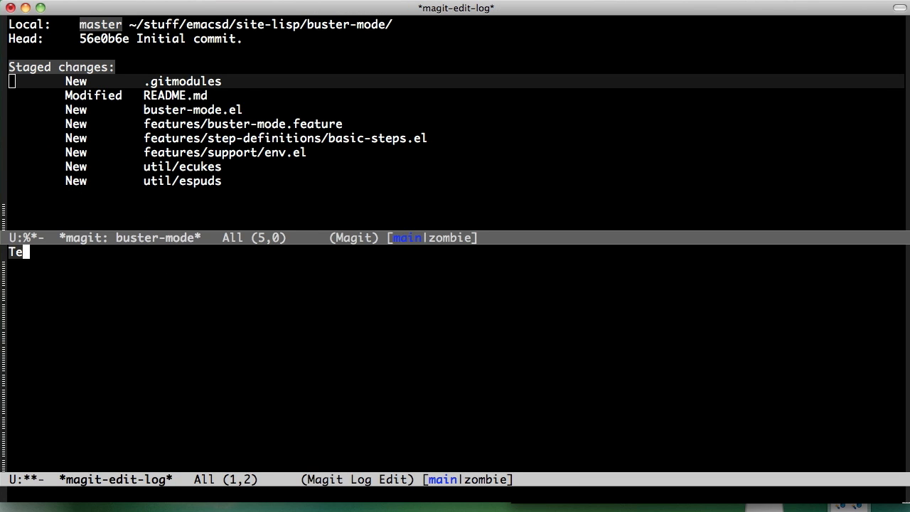
{"action": "type", "text": "sts up and running"}
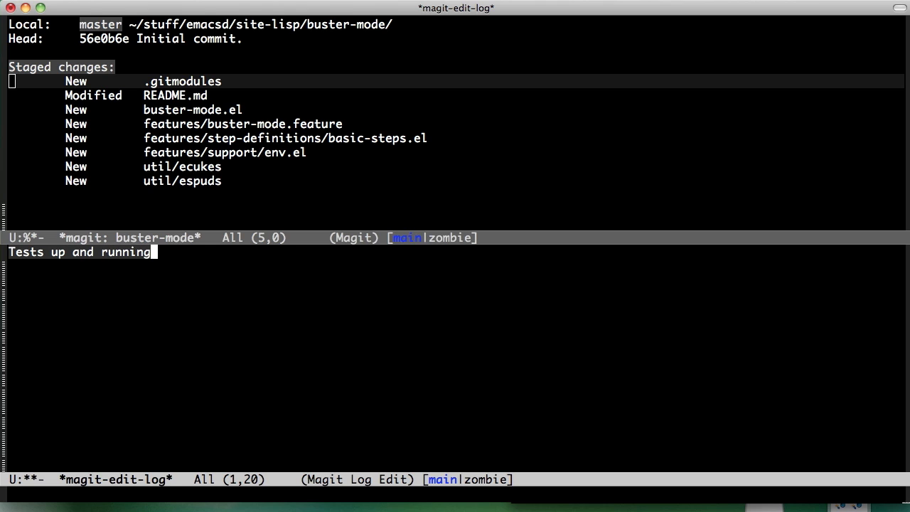
{"action": "type", "text": "."}
{"action": "key", "text": "ctrl+c"}
{"action": "key", "text": "ctrl+c"}
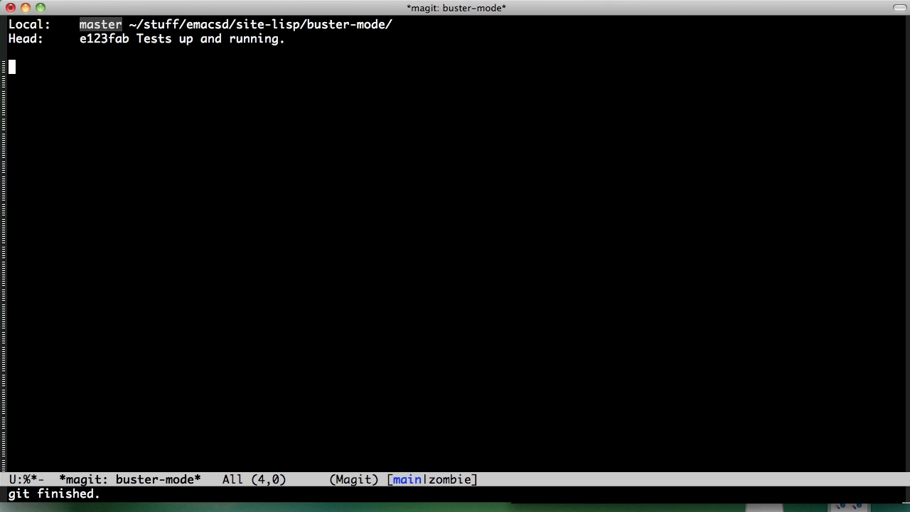